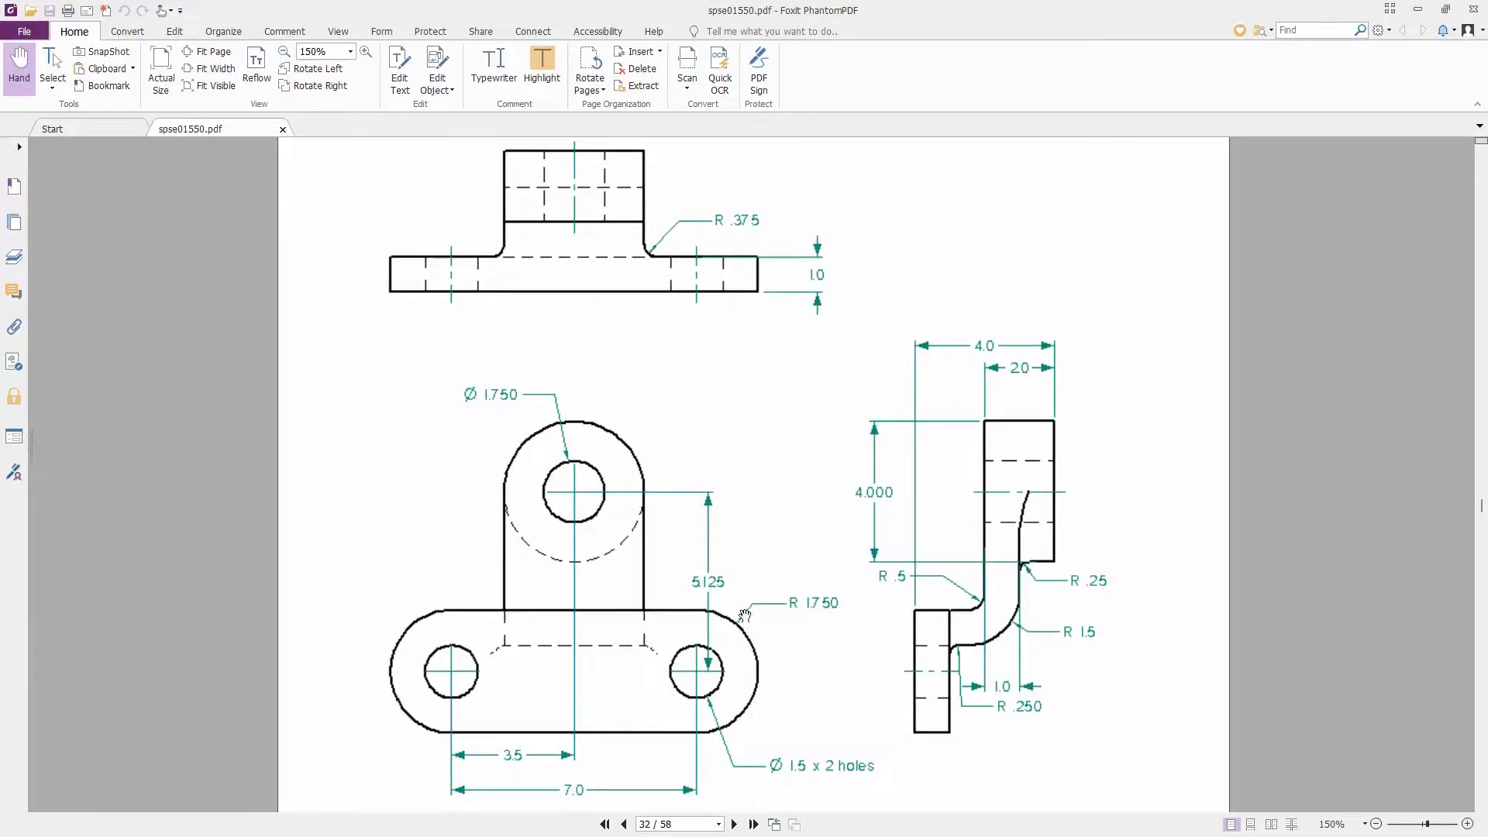
Launch NX 11 and create Model part EX11.prt in the Desktop\Mech Design folder.
click(1422, 10)
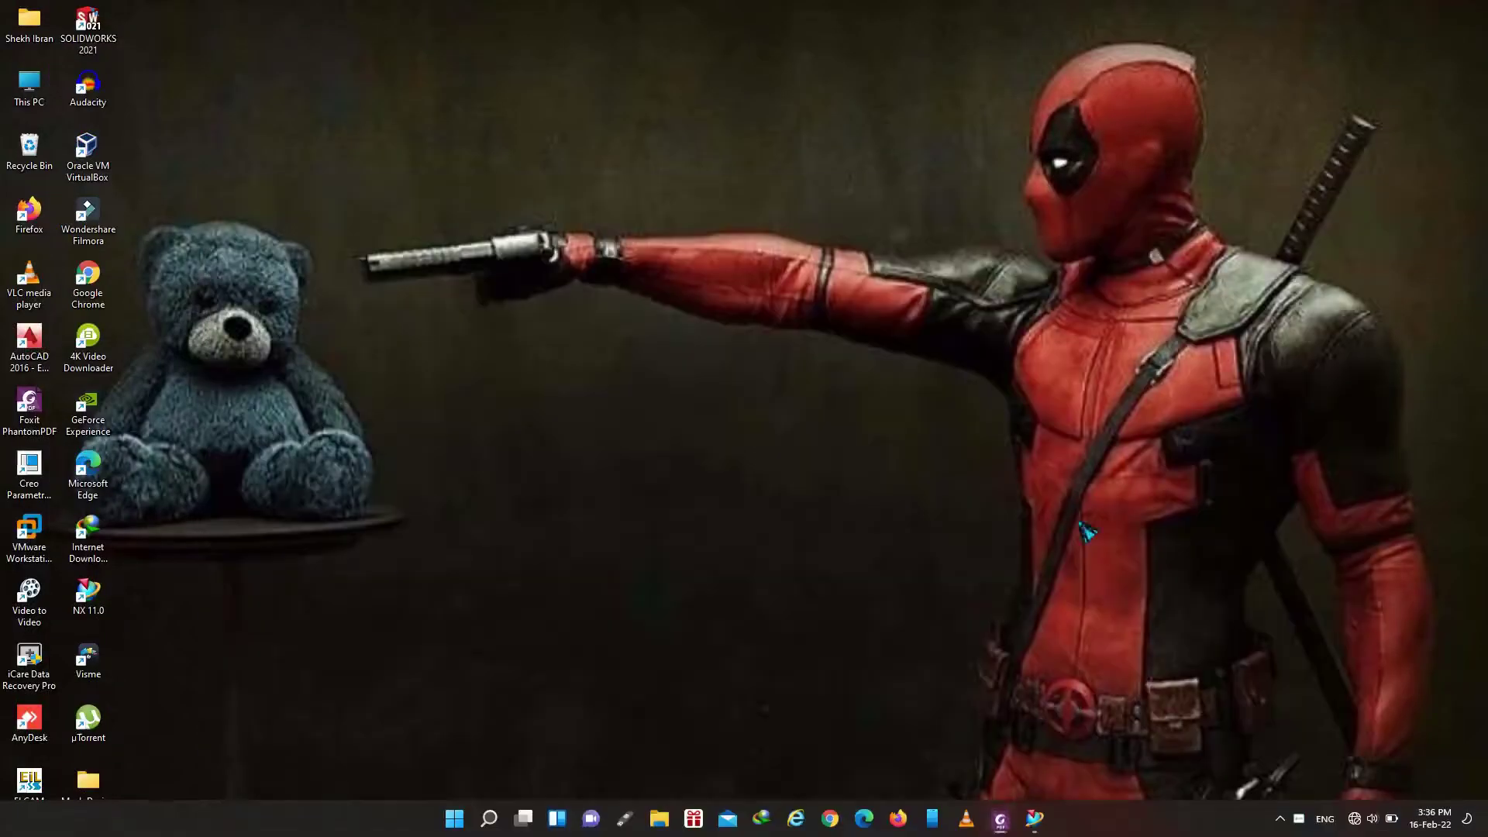
click(1039, 821)
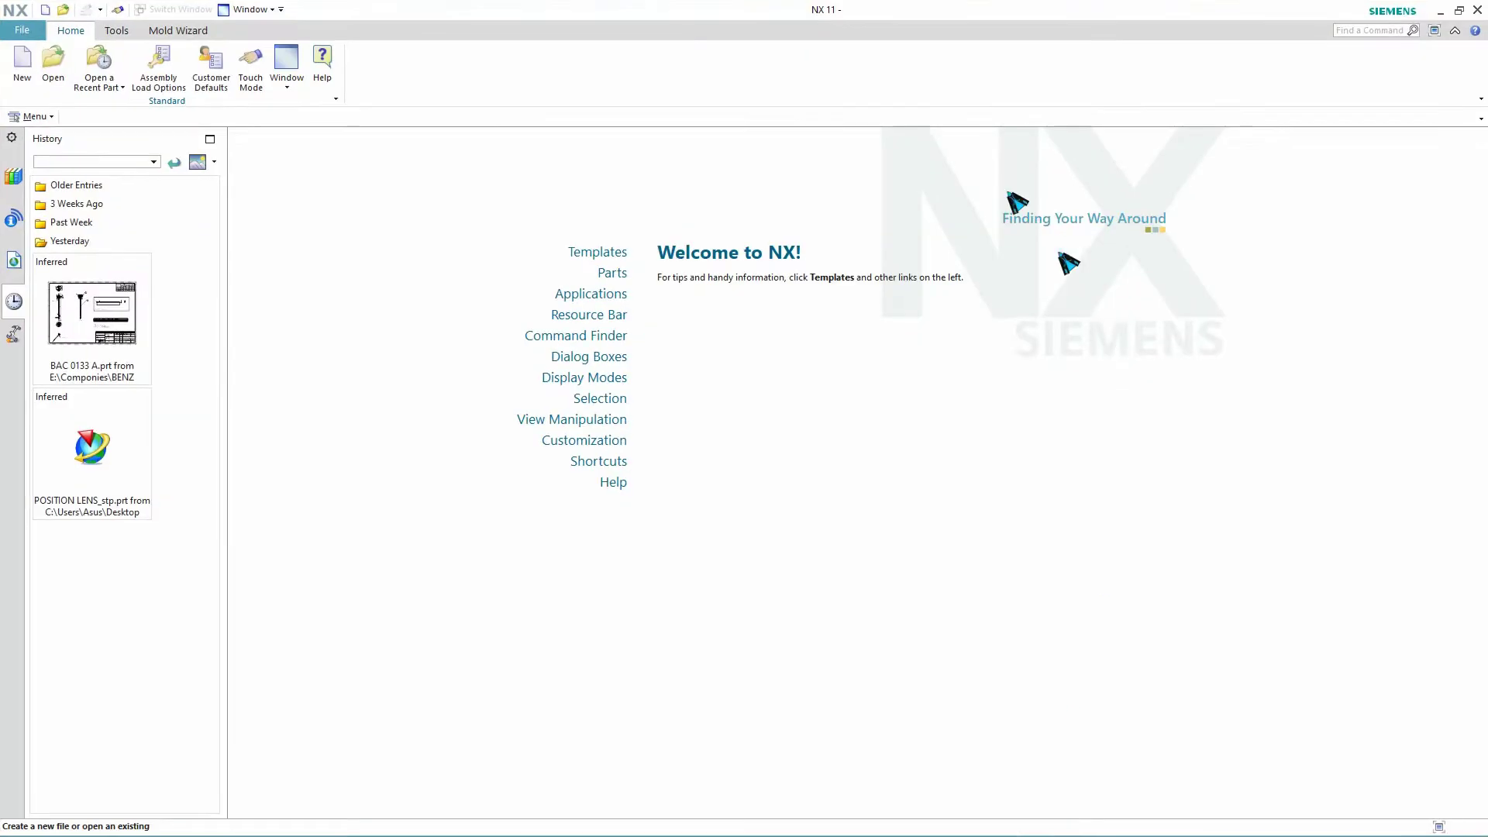
click(26, 66)
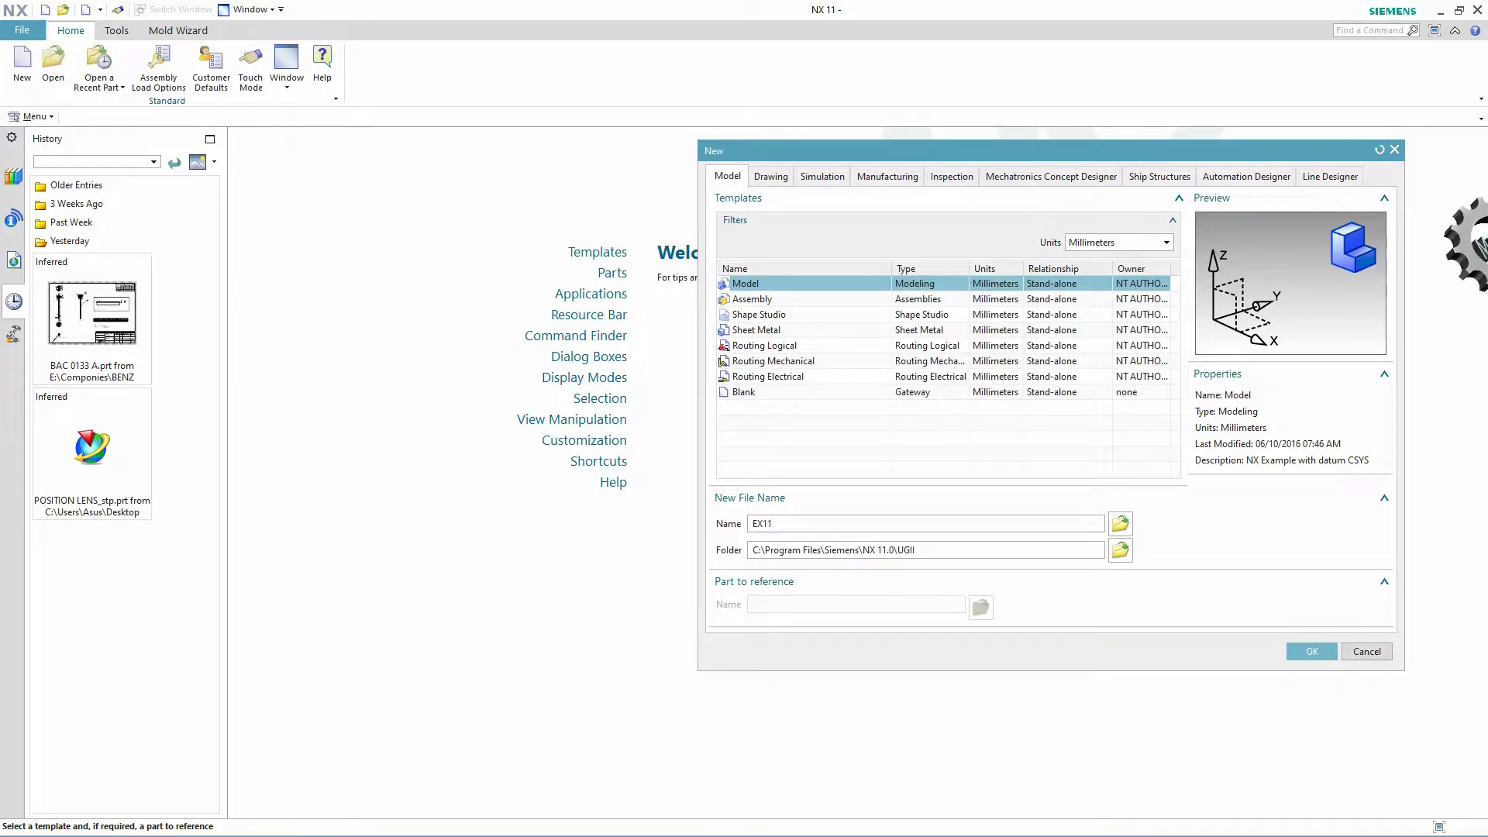
click(1124, 550)
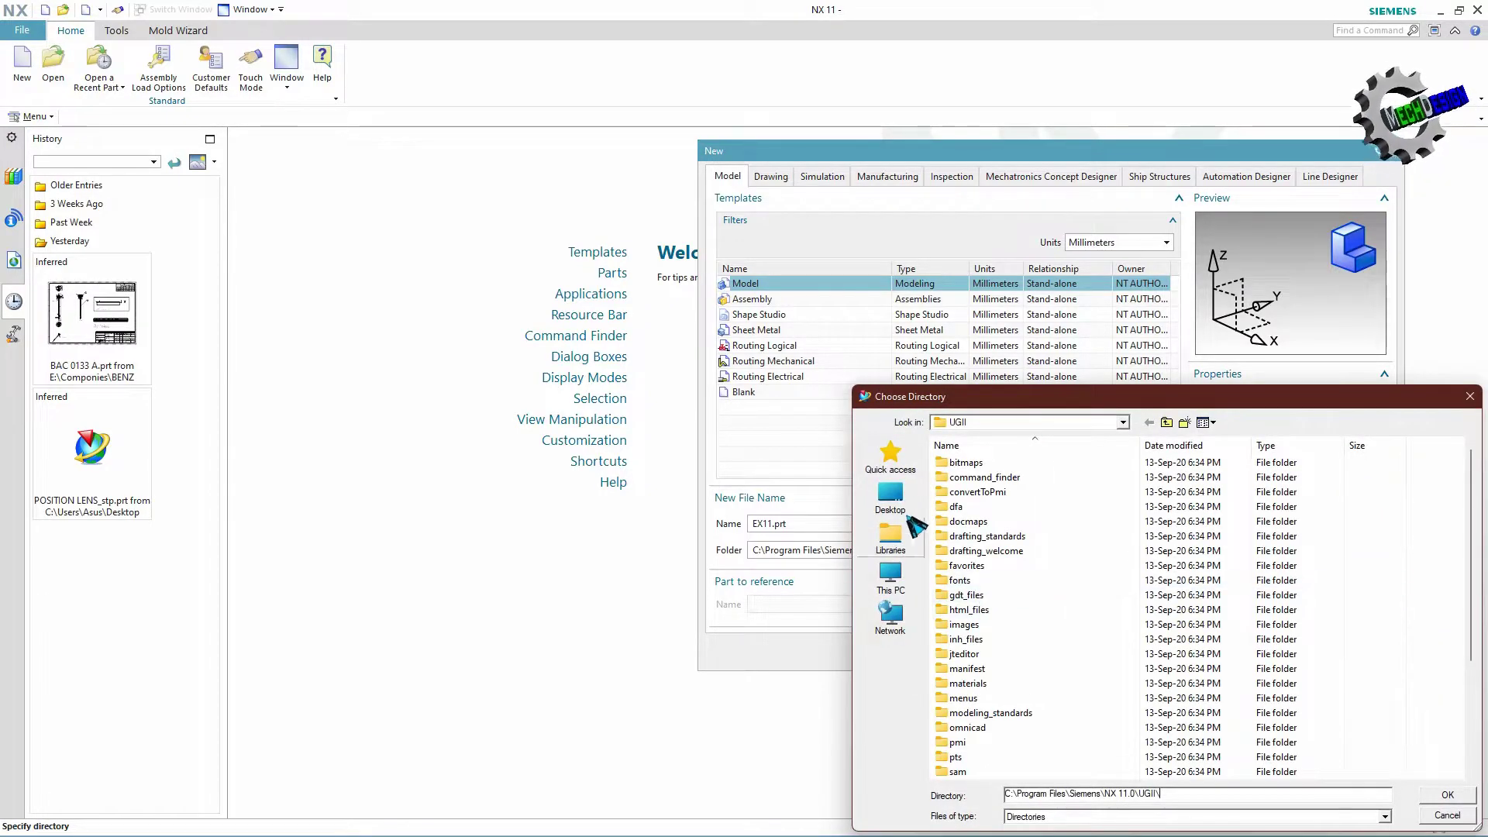
click(891, 499)
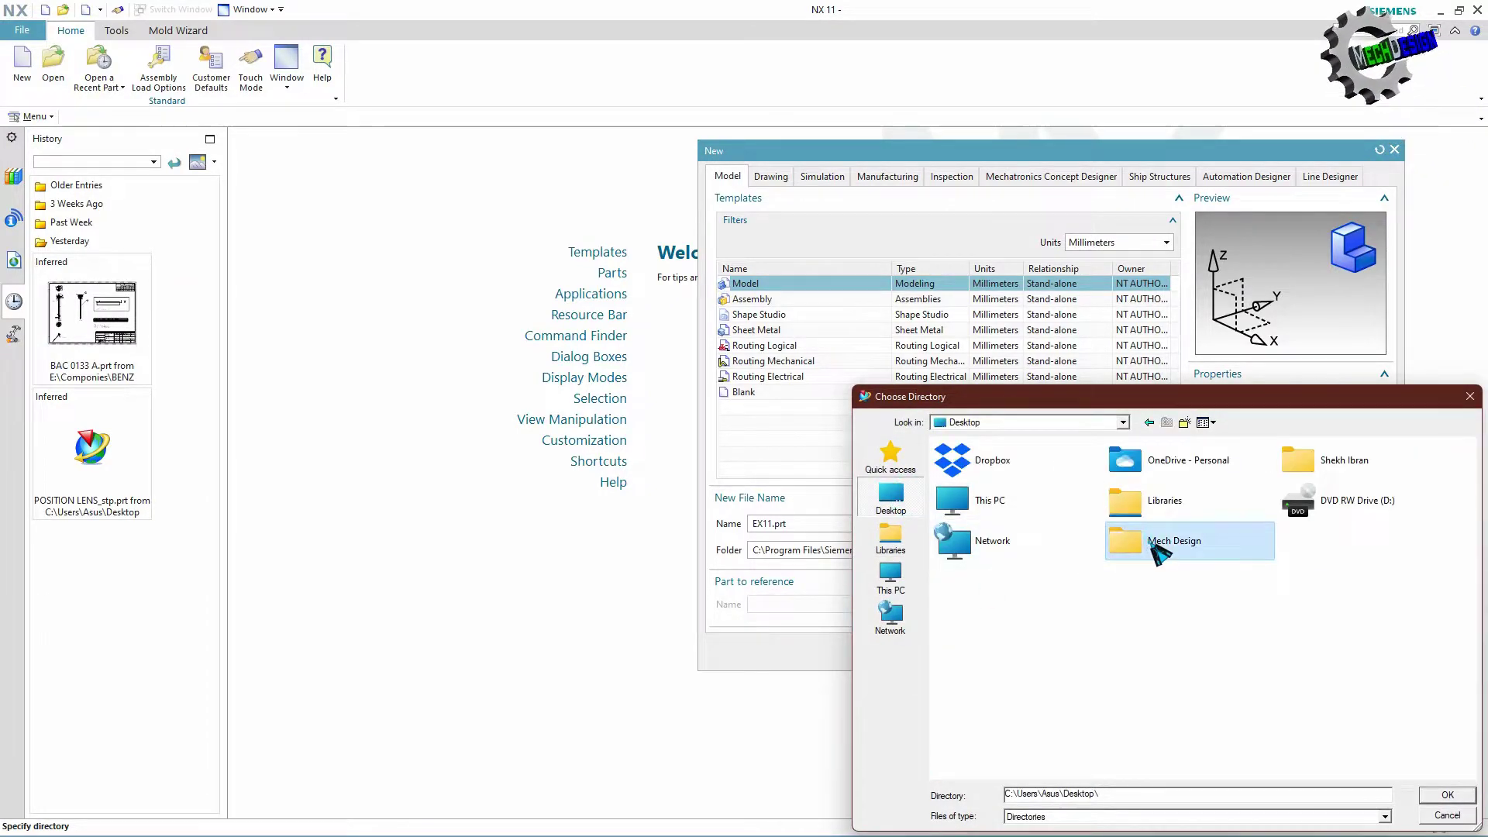
double_click(1124, 542)
click(1446, 797)
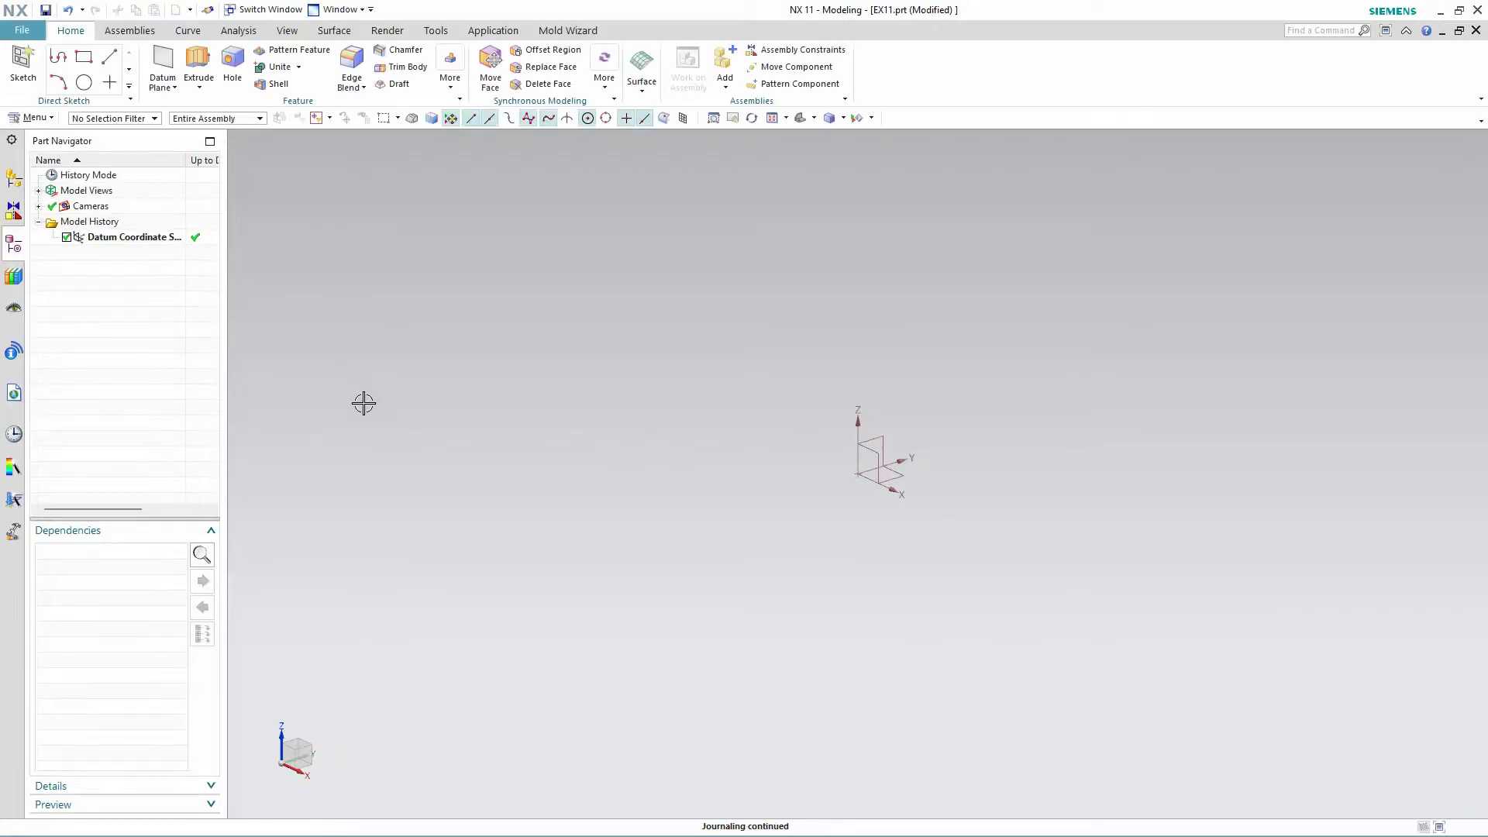
Start Sketch (1) on the inferred XY datum plane.
click(21, 66)
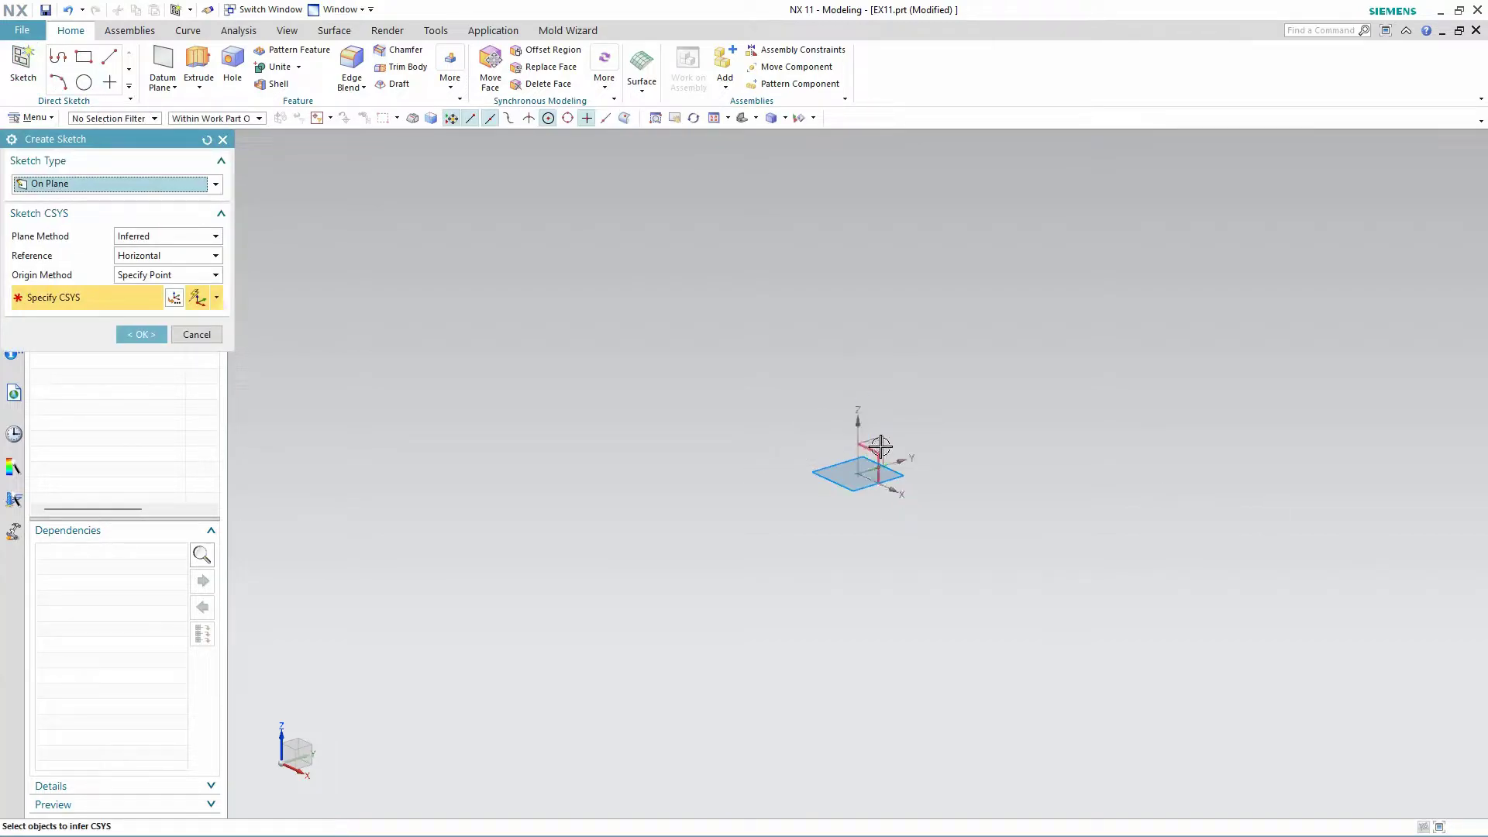
click(140, 336)
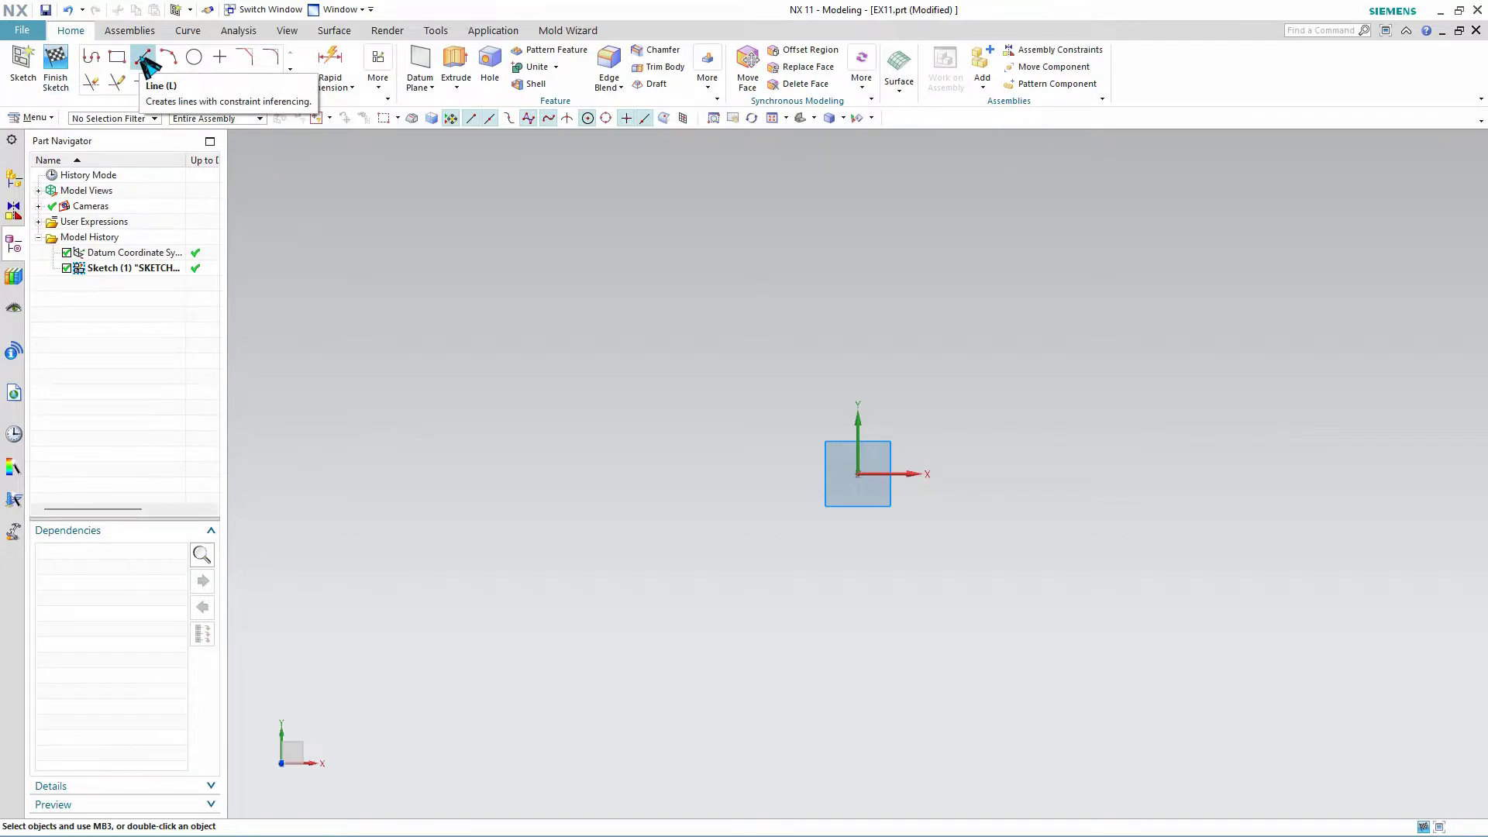
Draw a line from the sketch origin with length 7 at angle 0.
click(143, 59)
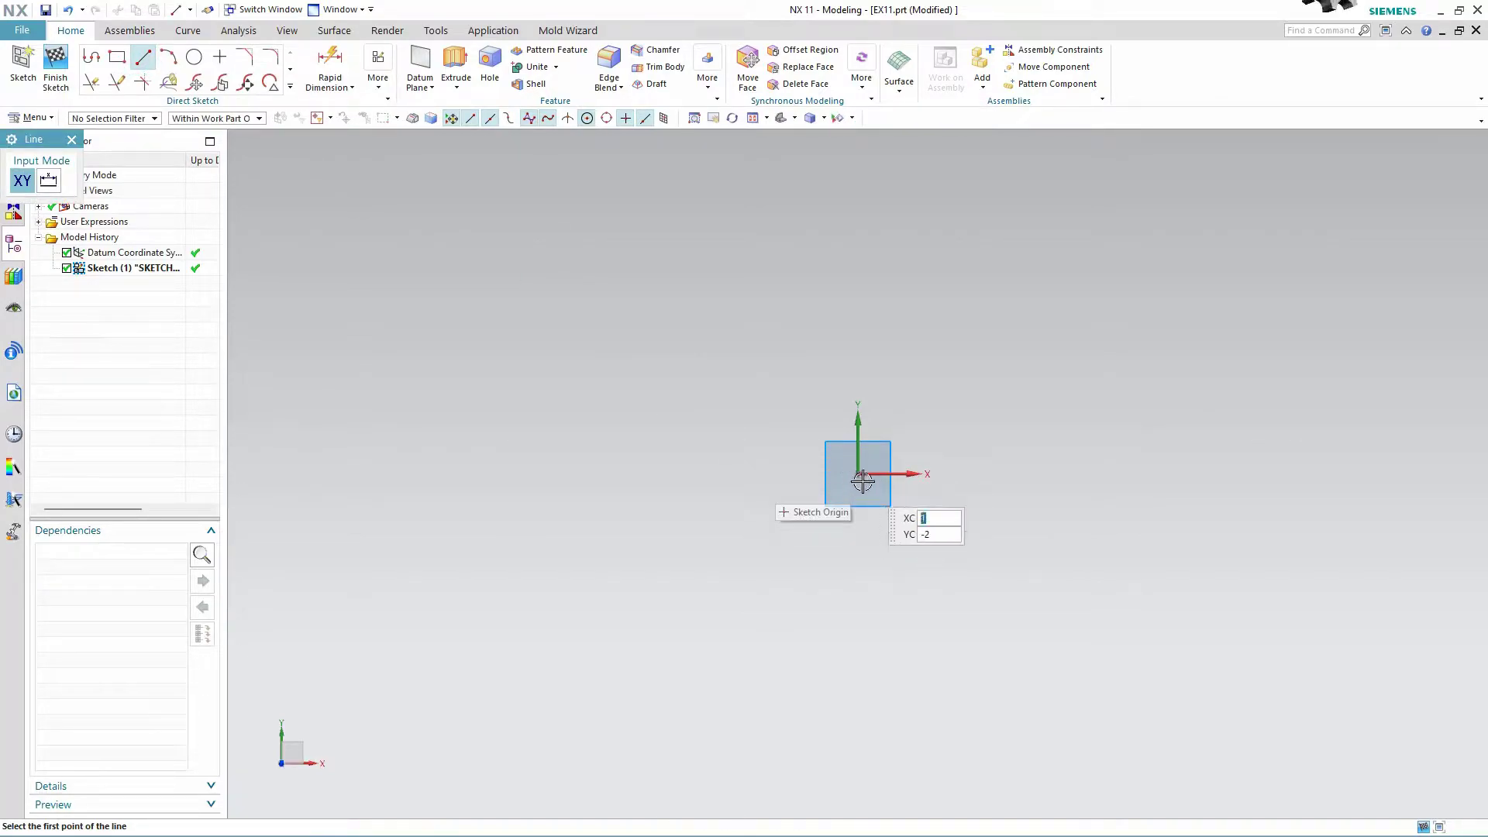
click(857, 473)
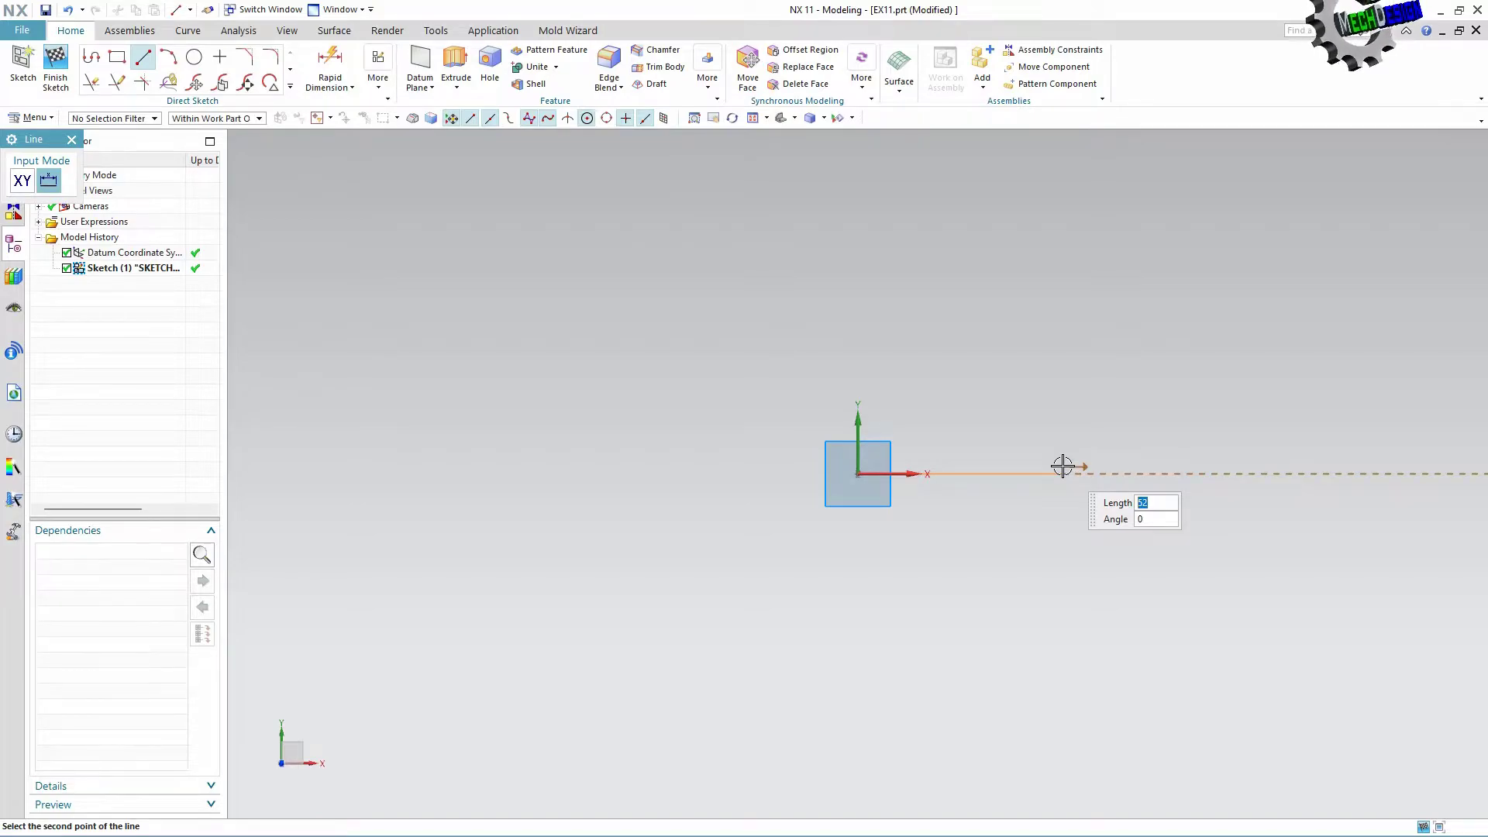
text(7)
key(Tab)
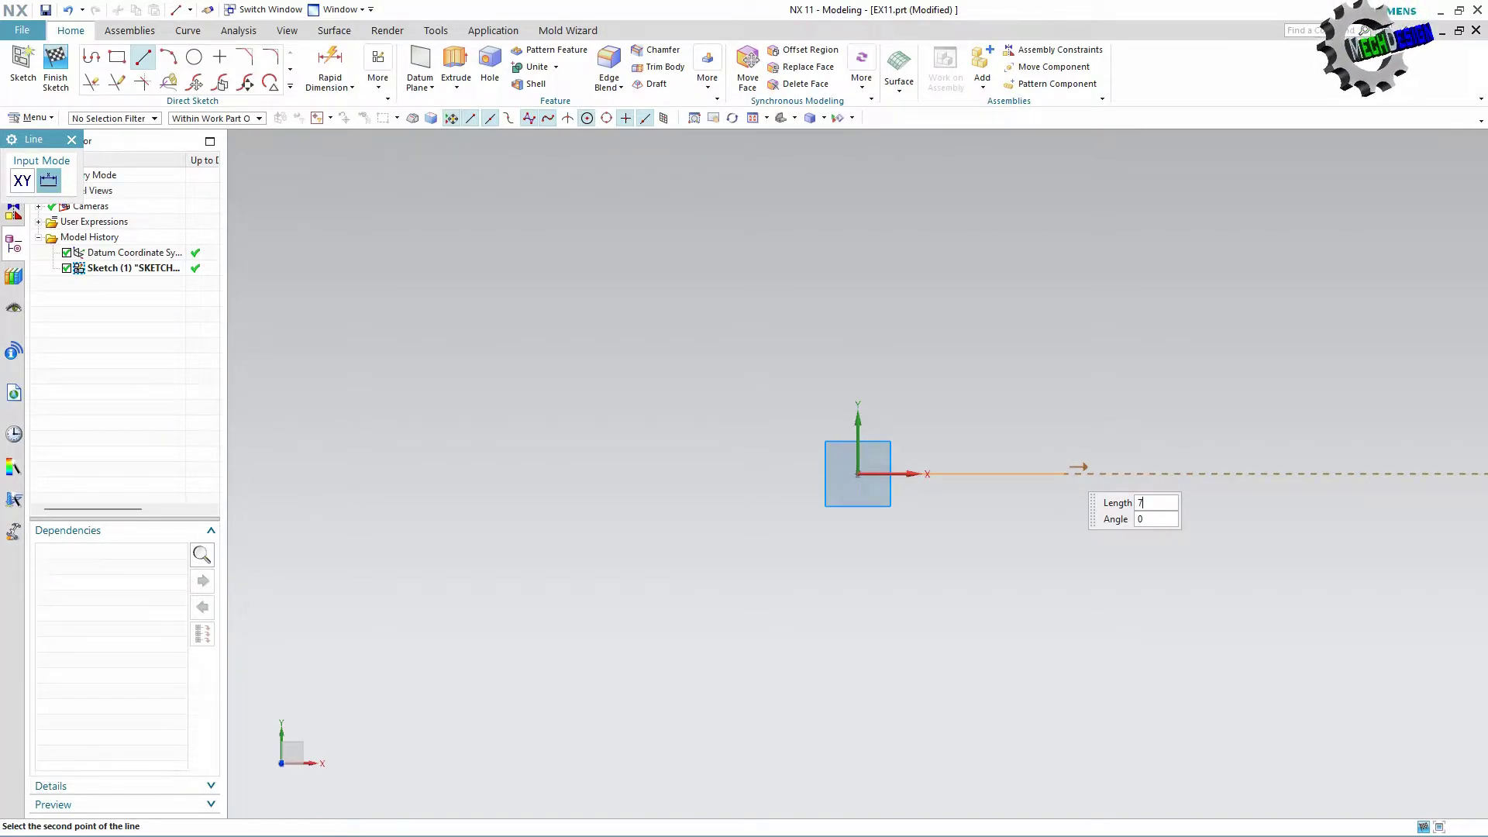
key(Return)
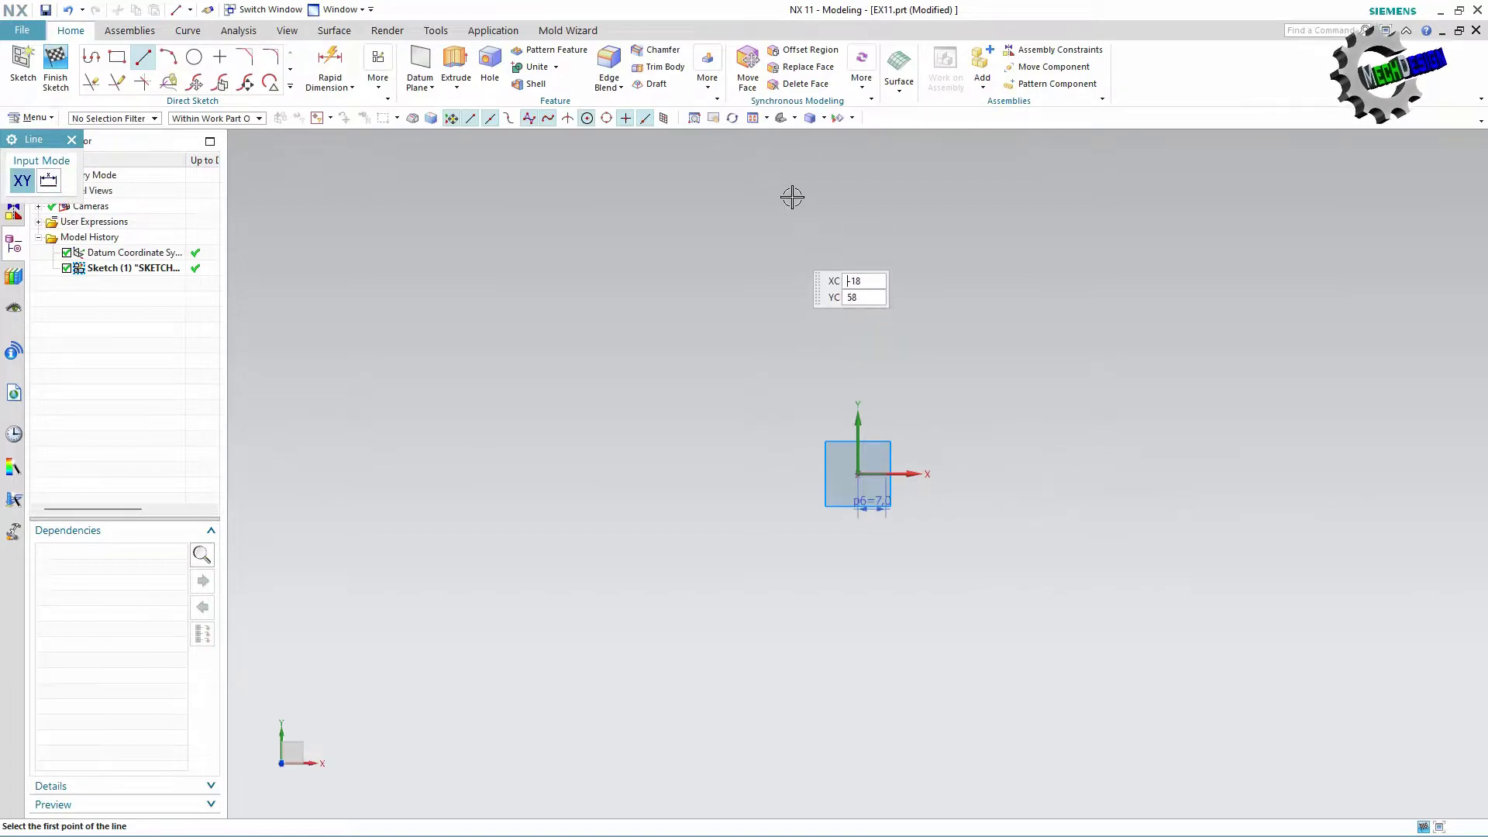
scroll(883, 496, up, 2)
scroll(884, 488, up, 3)
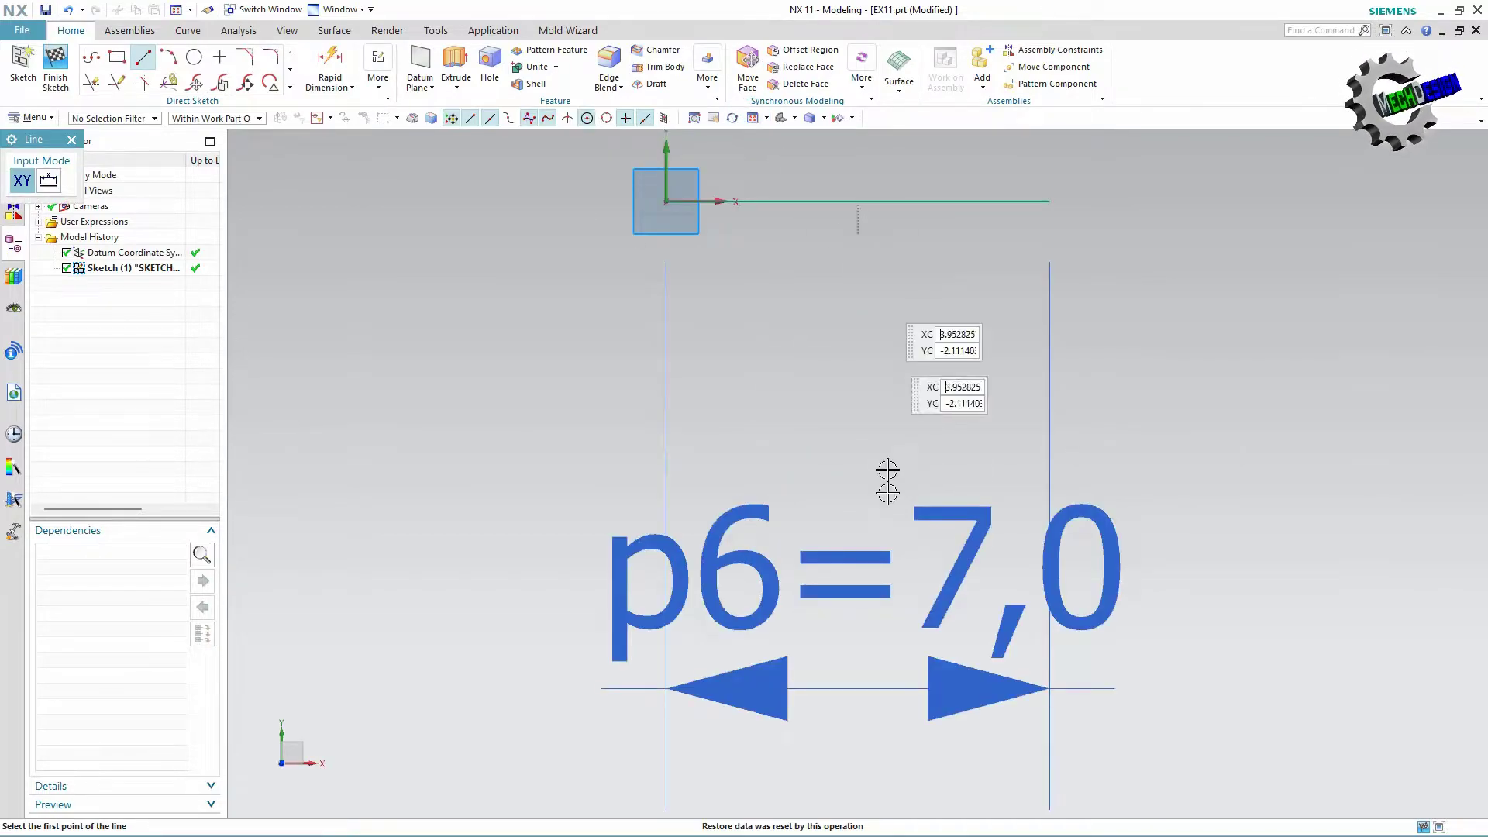
scroll(881, 492, up, 2)
scroll(866, 465, down, 2)
scroll(867, 465, down, 1)
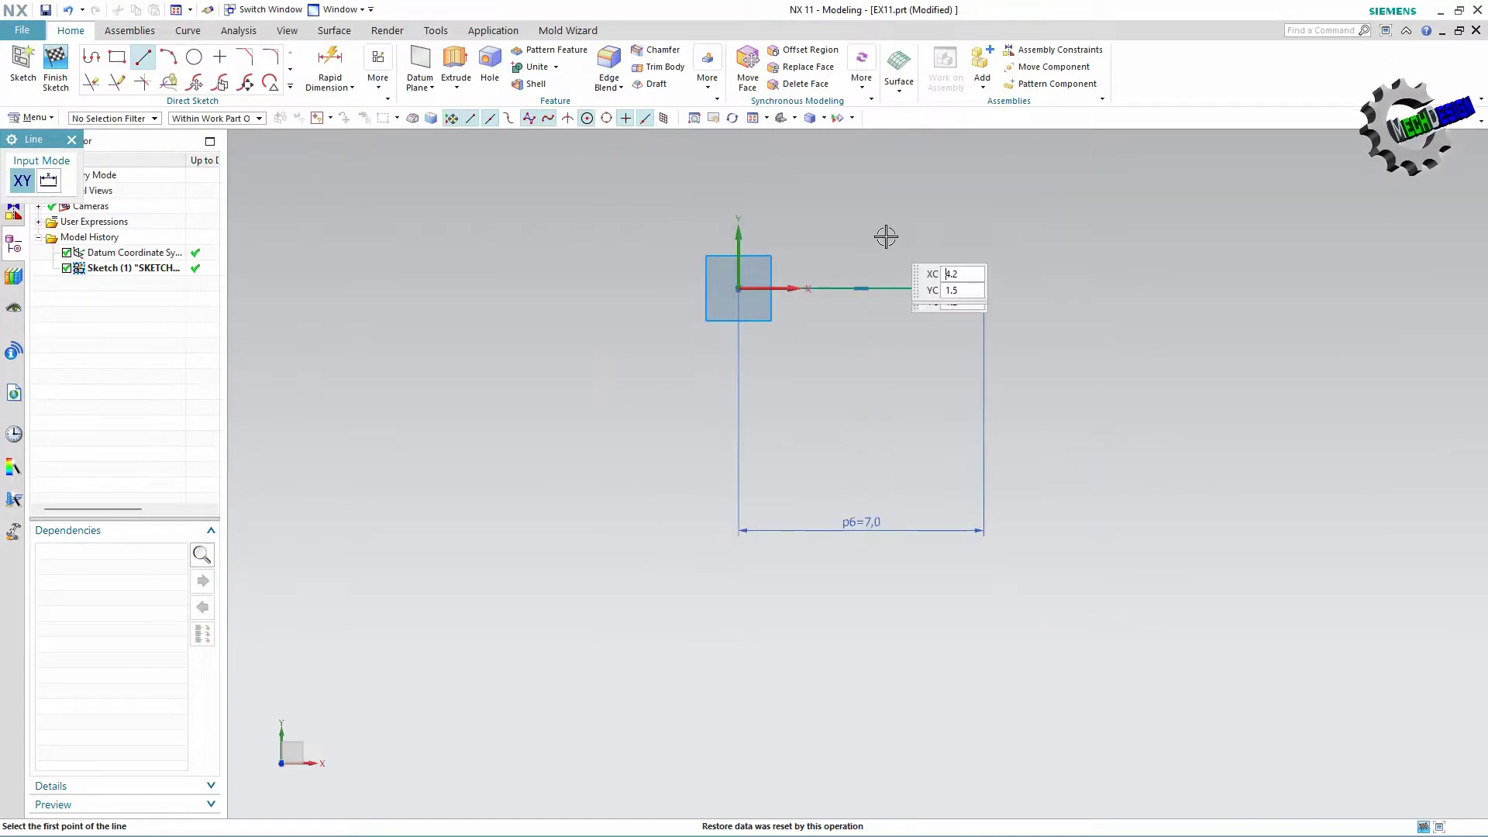
scroll(872, 222, up, 3)
scroll(873, 223, up, 2)
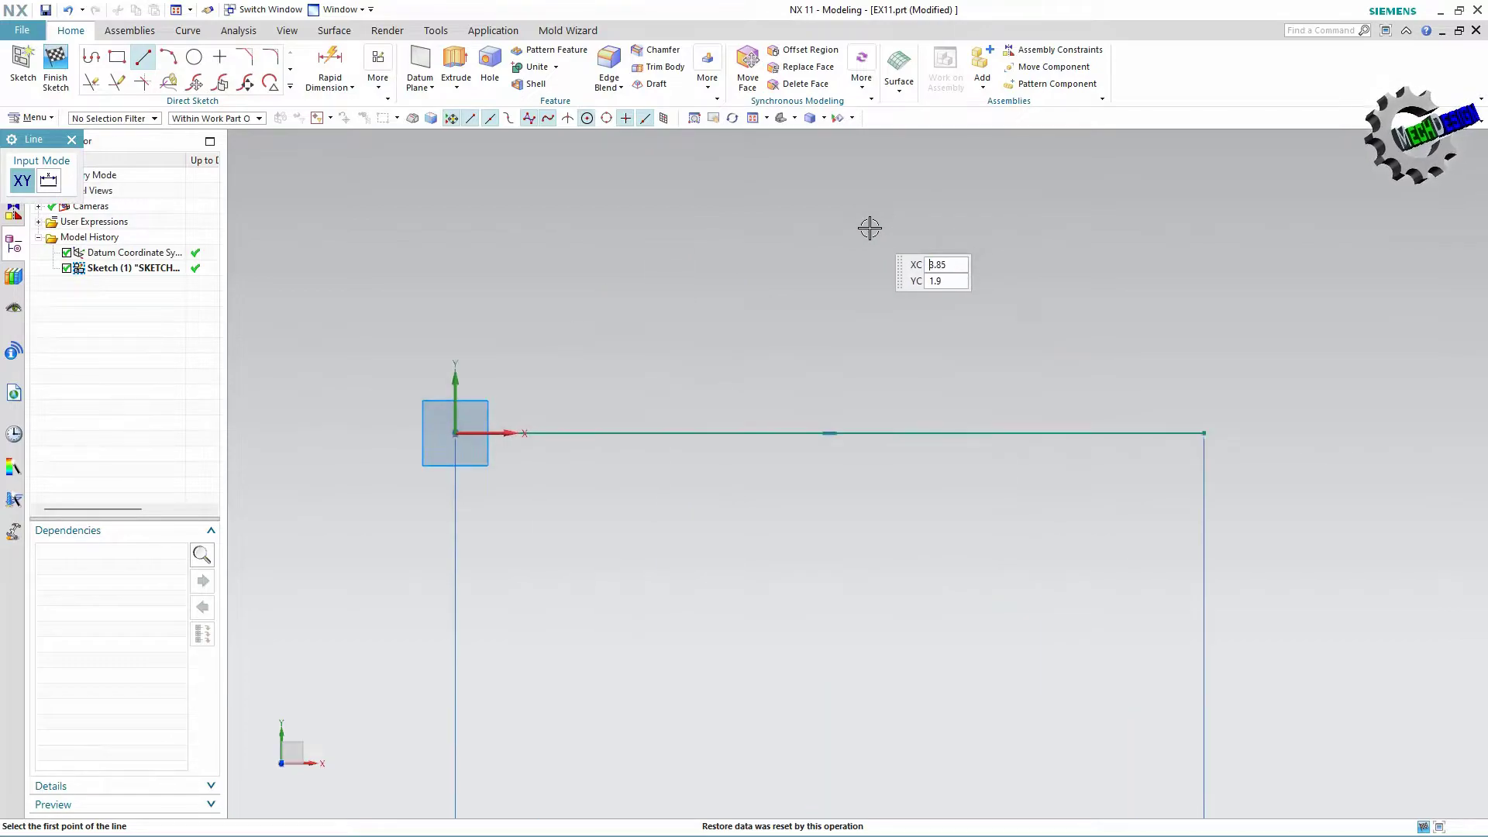
click(194, 57)
Place 3.5-diameter circles centred on both ends of the 7-unit line.
click(1204, 432)
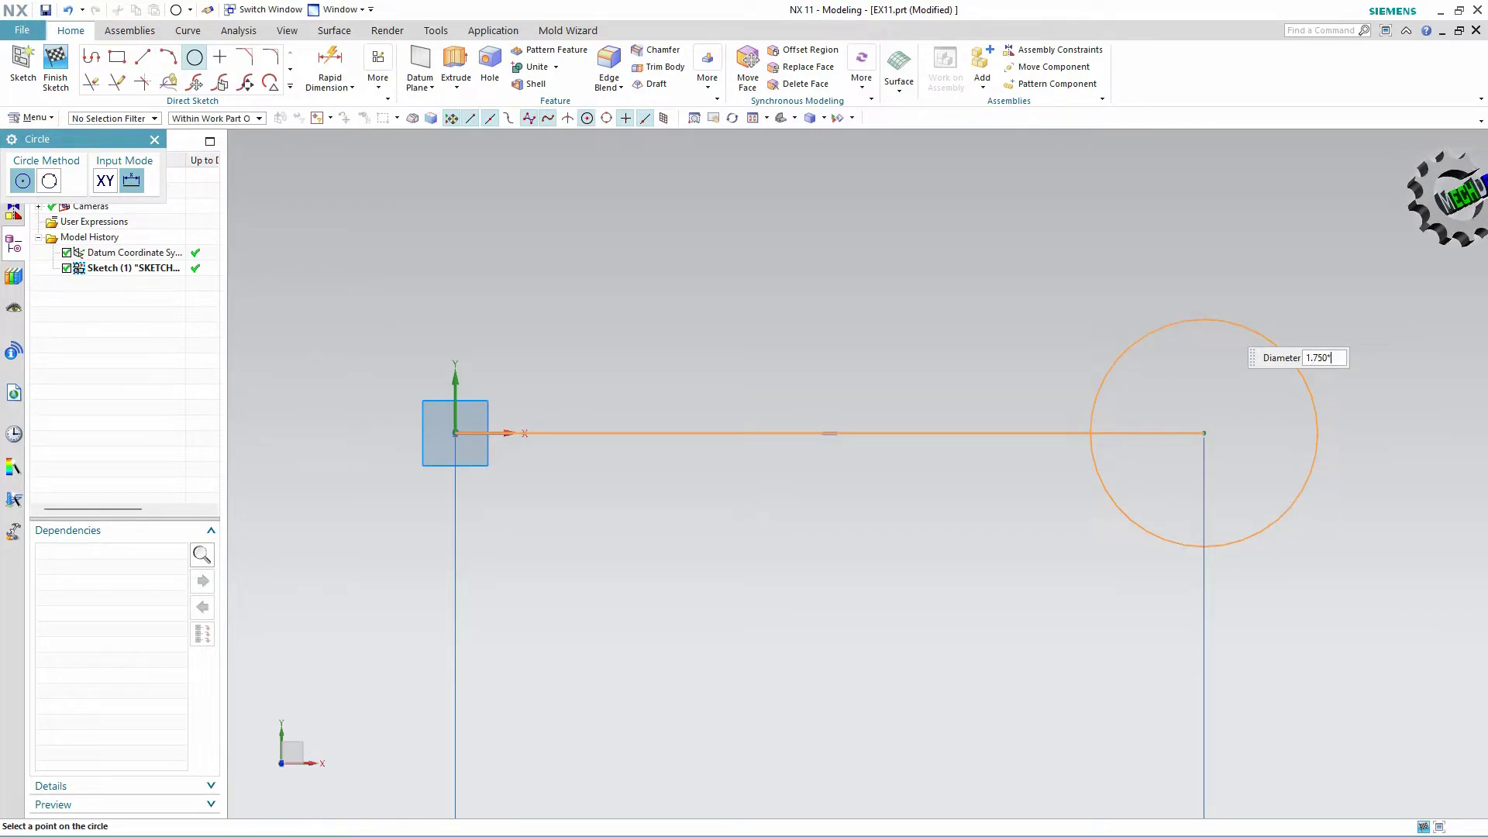
text(3.5)
key(Return)
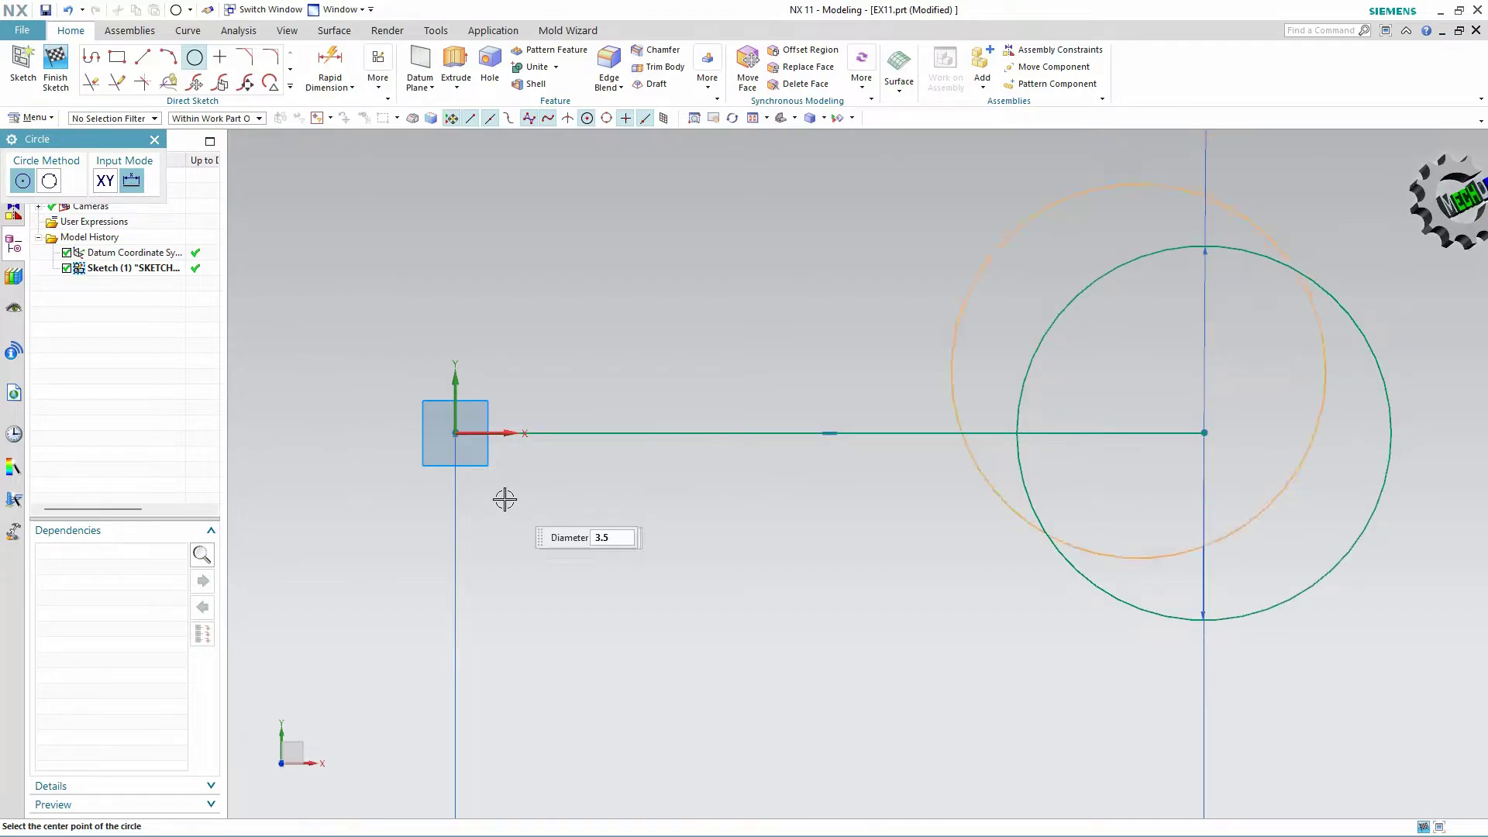
click(458, 433)
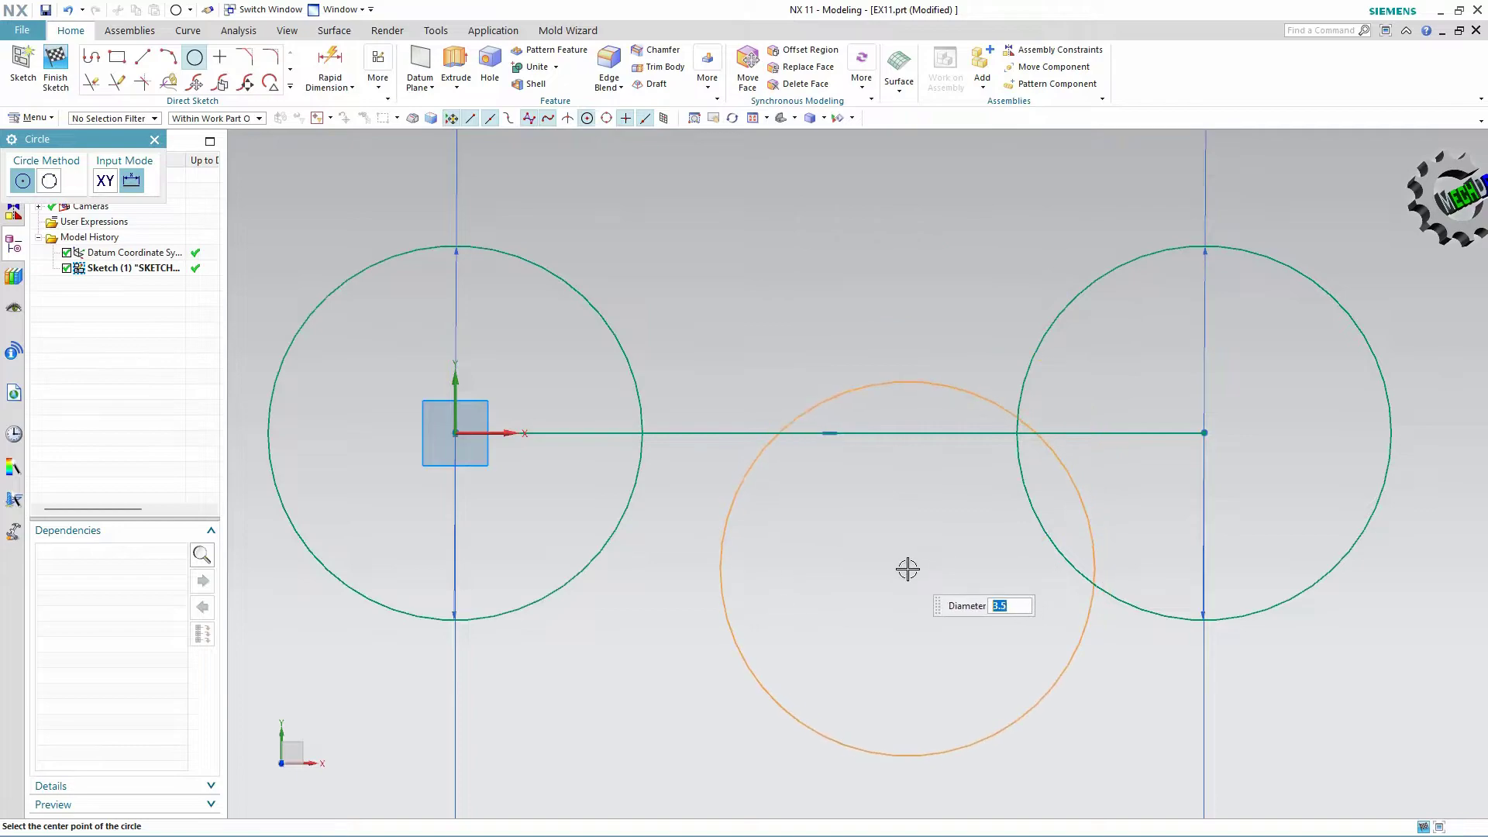
text(7)
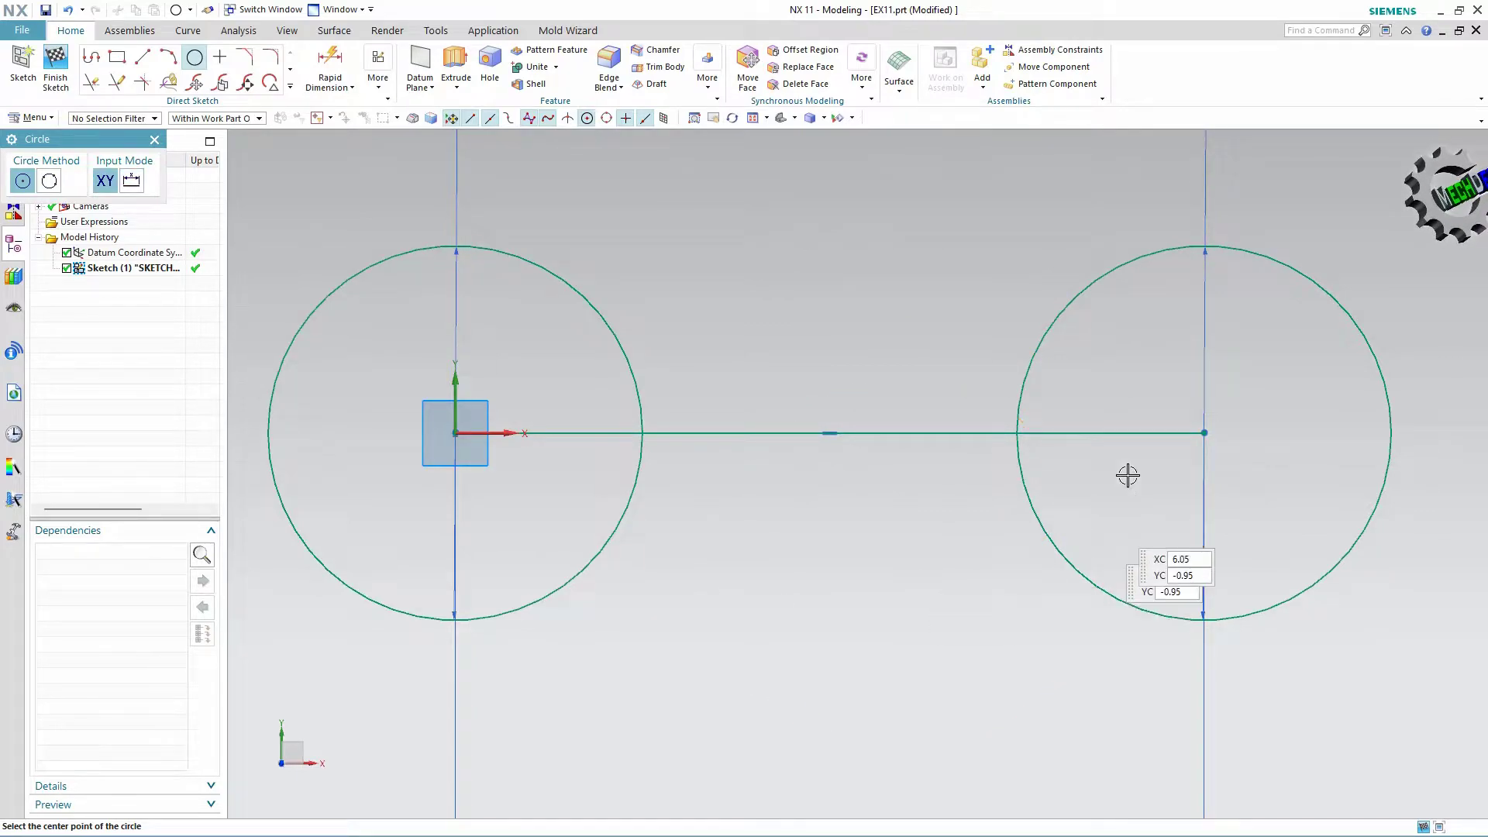
Add concentric 1.5-diameter circles inside both outer circles.
click(1204, 433)
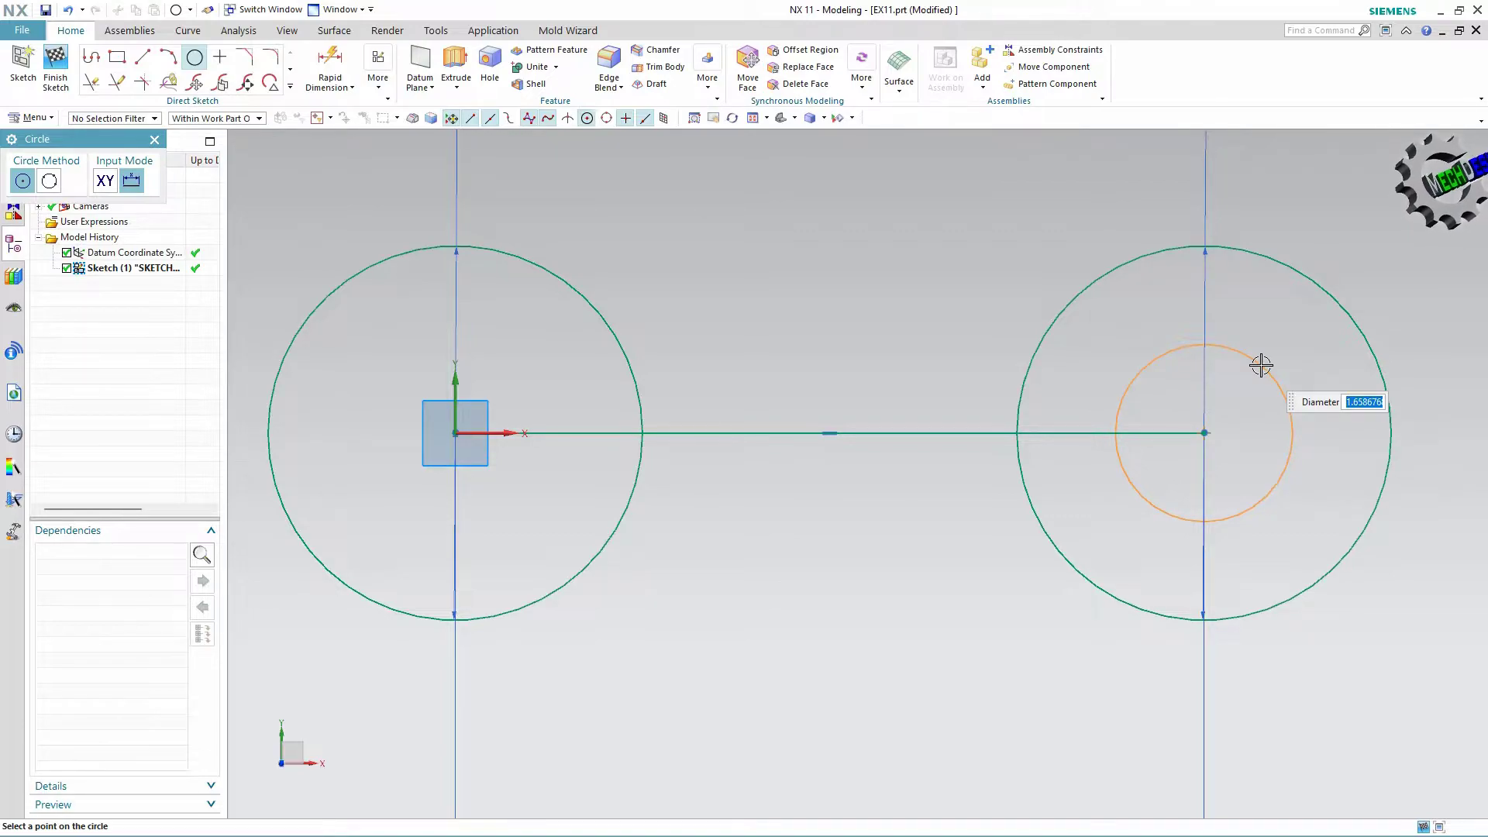
text(15)
key(Return)
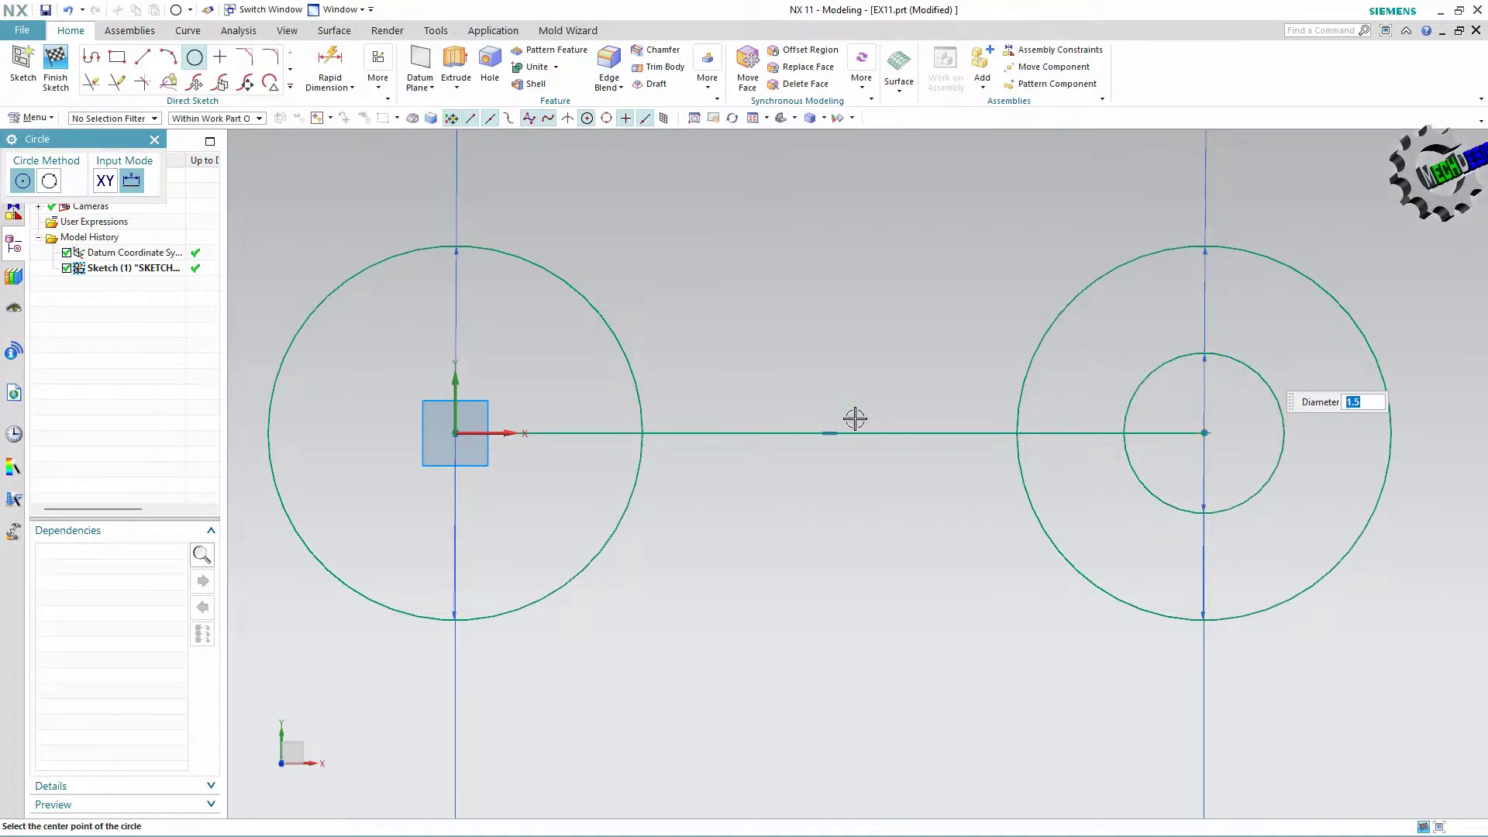
click(459, 428)
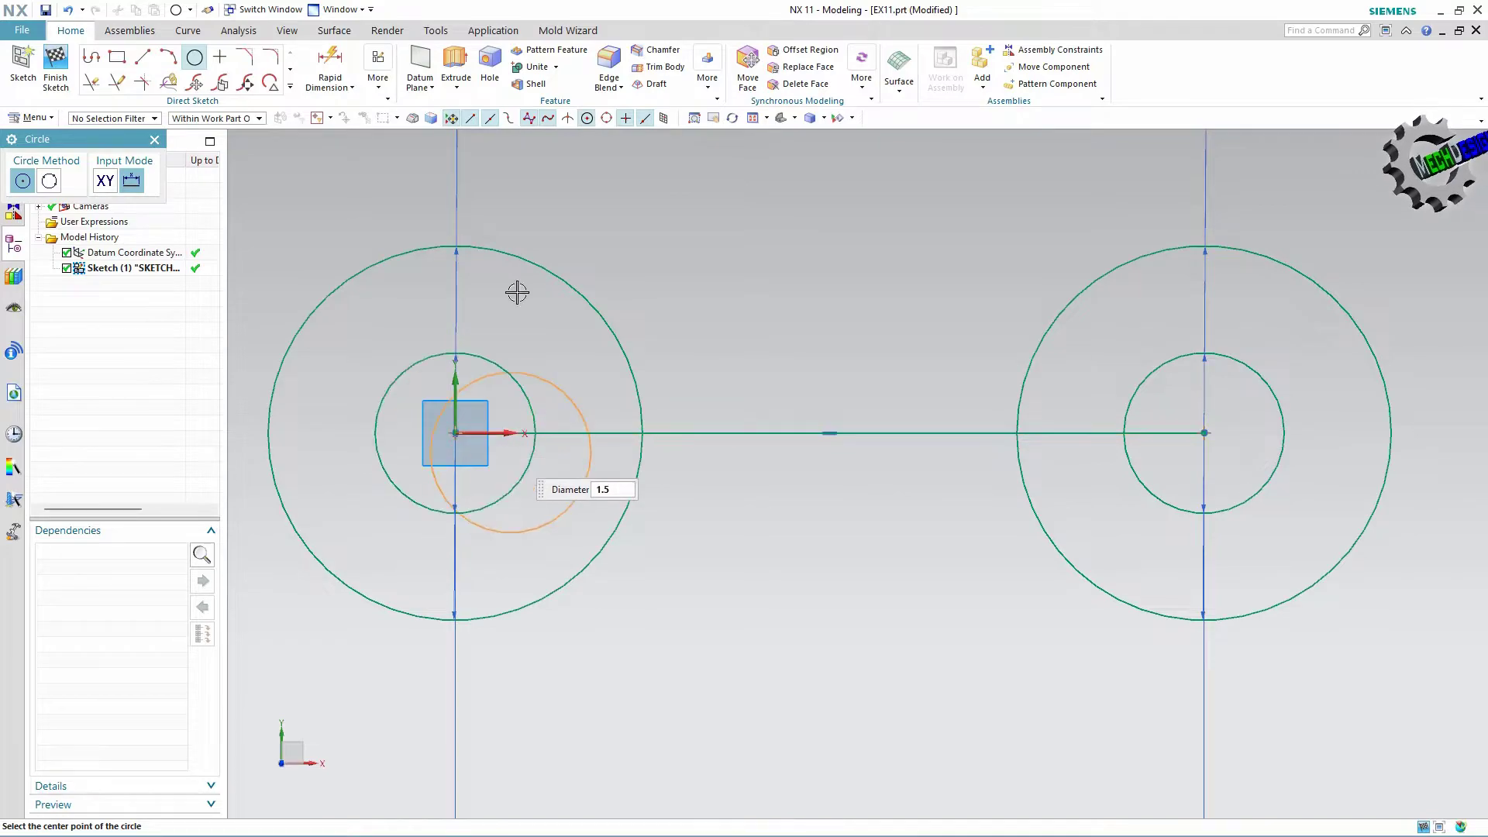
click(142, 56)
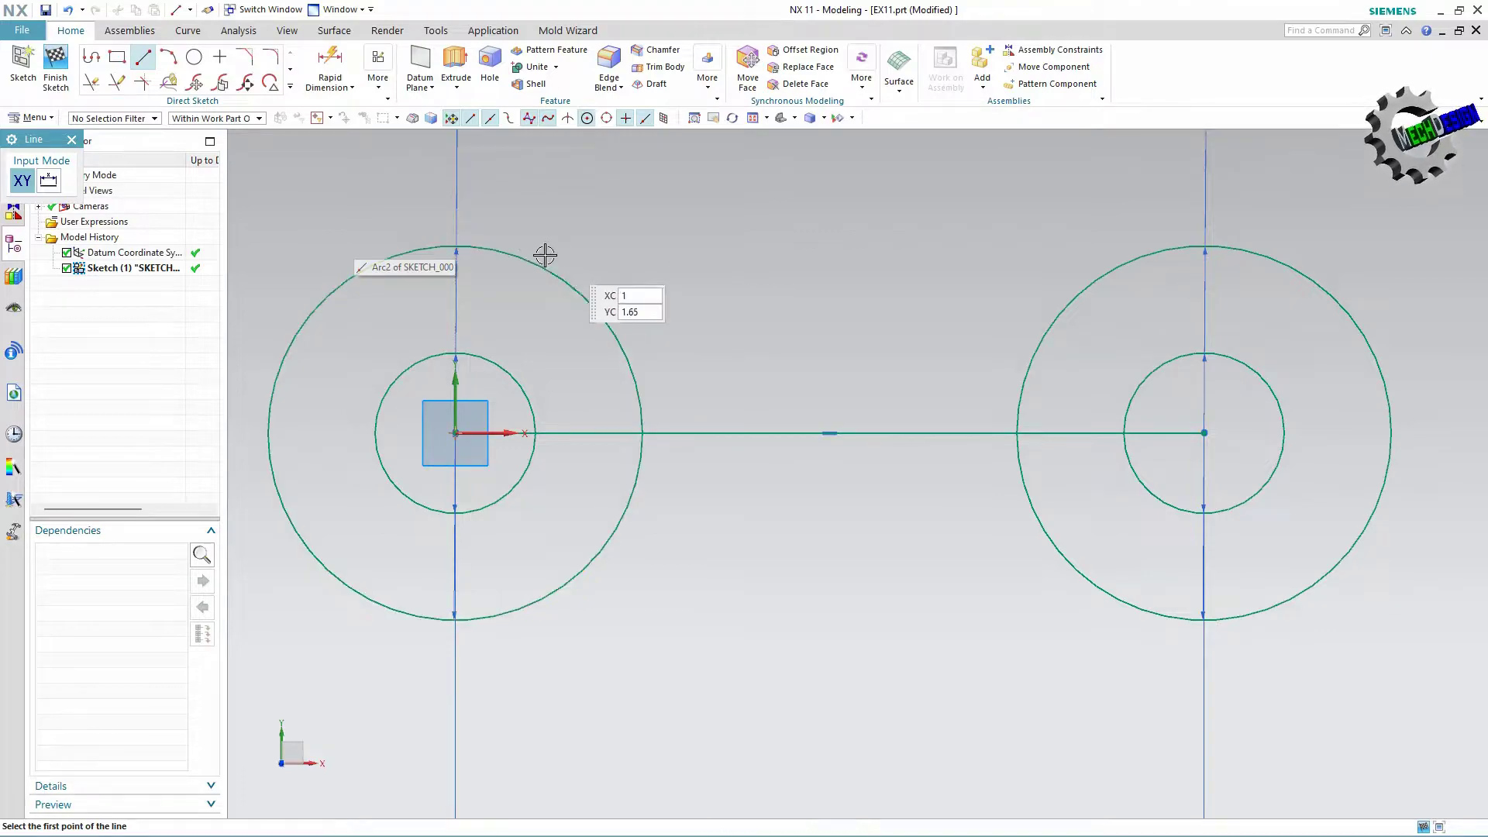
Draw lines tangent to the tops and bottoms of both 3.5 circles.
click(455, 239)
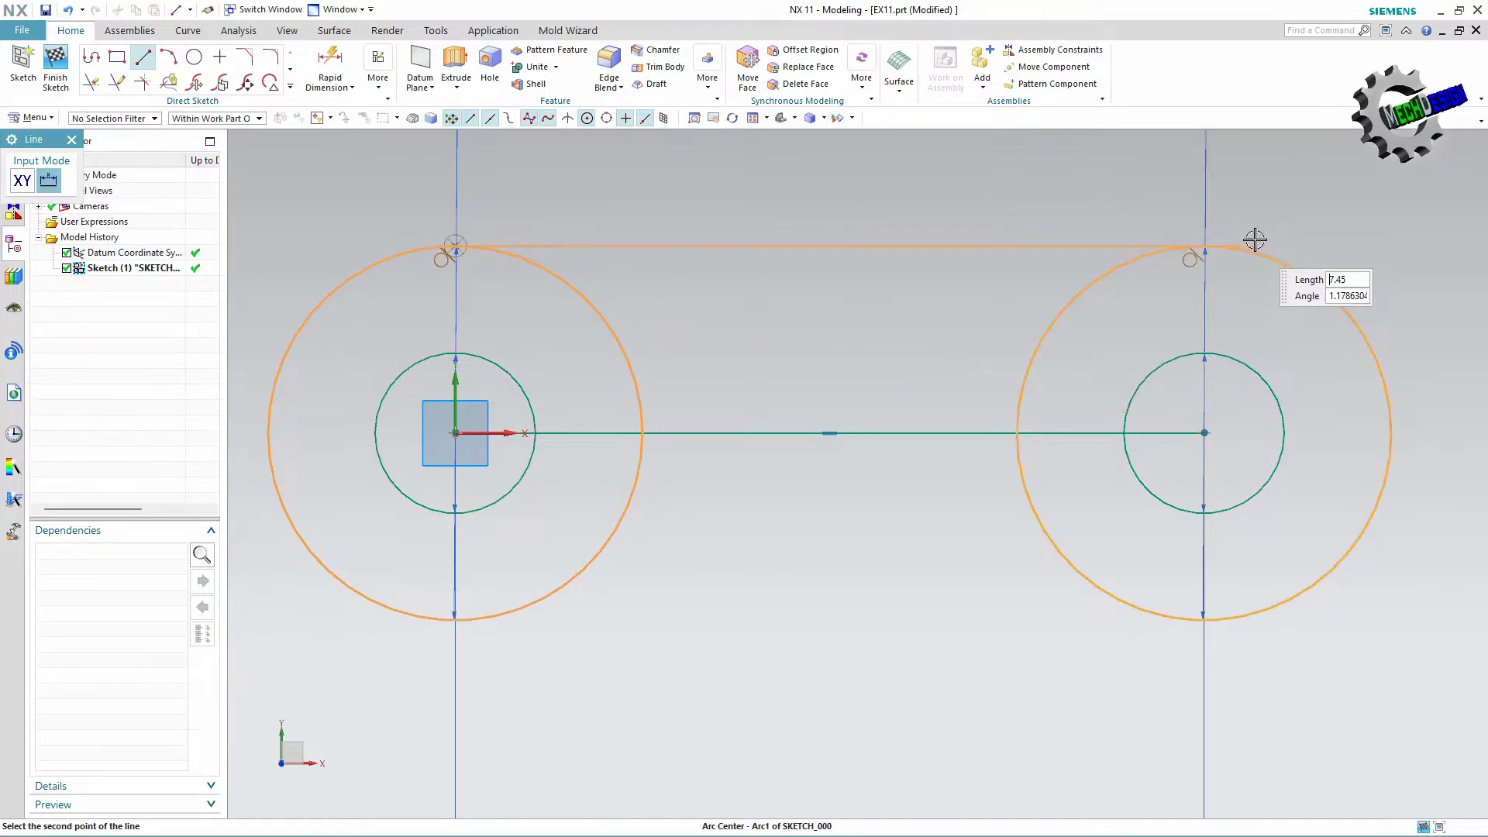
click(1317, 232)
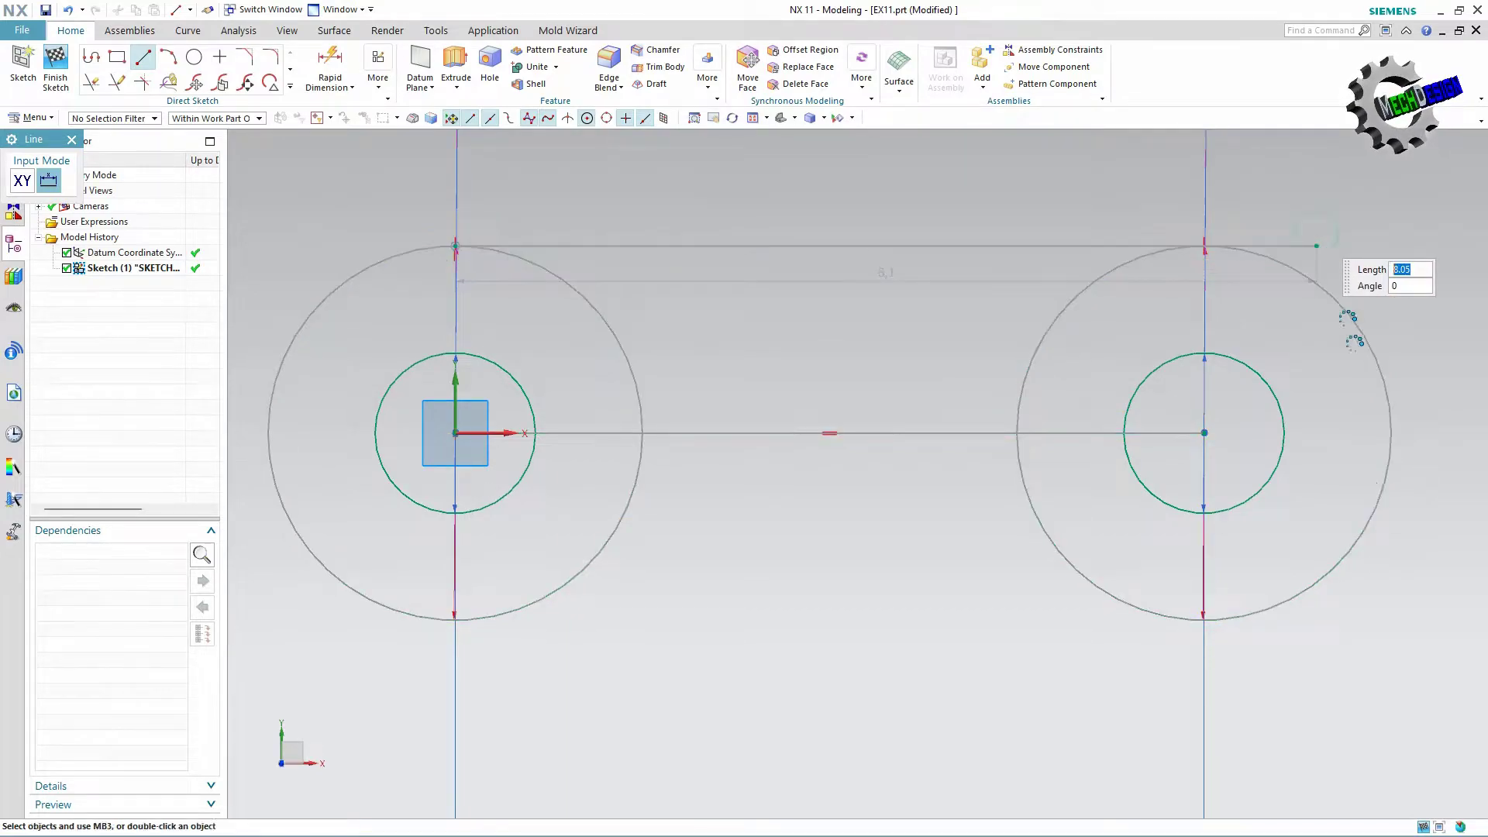
click(1208, 623)
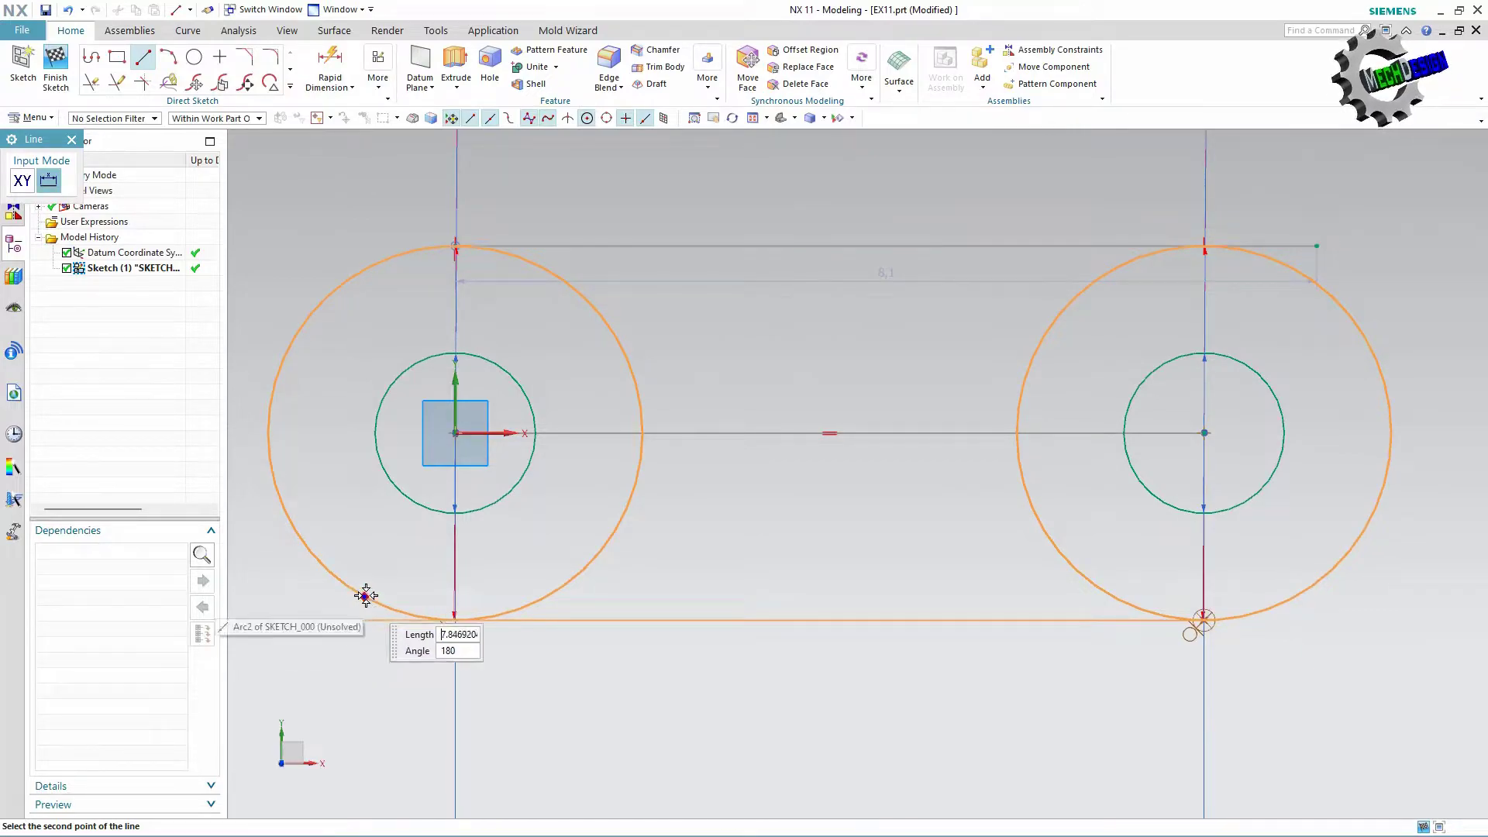
click(352, 624)
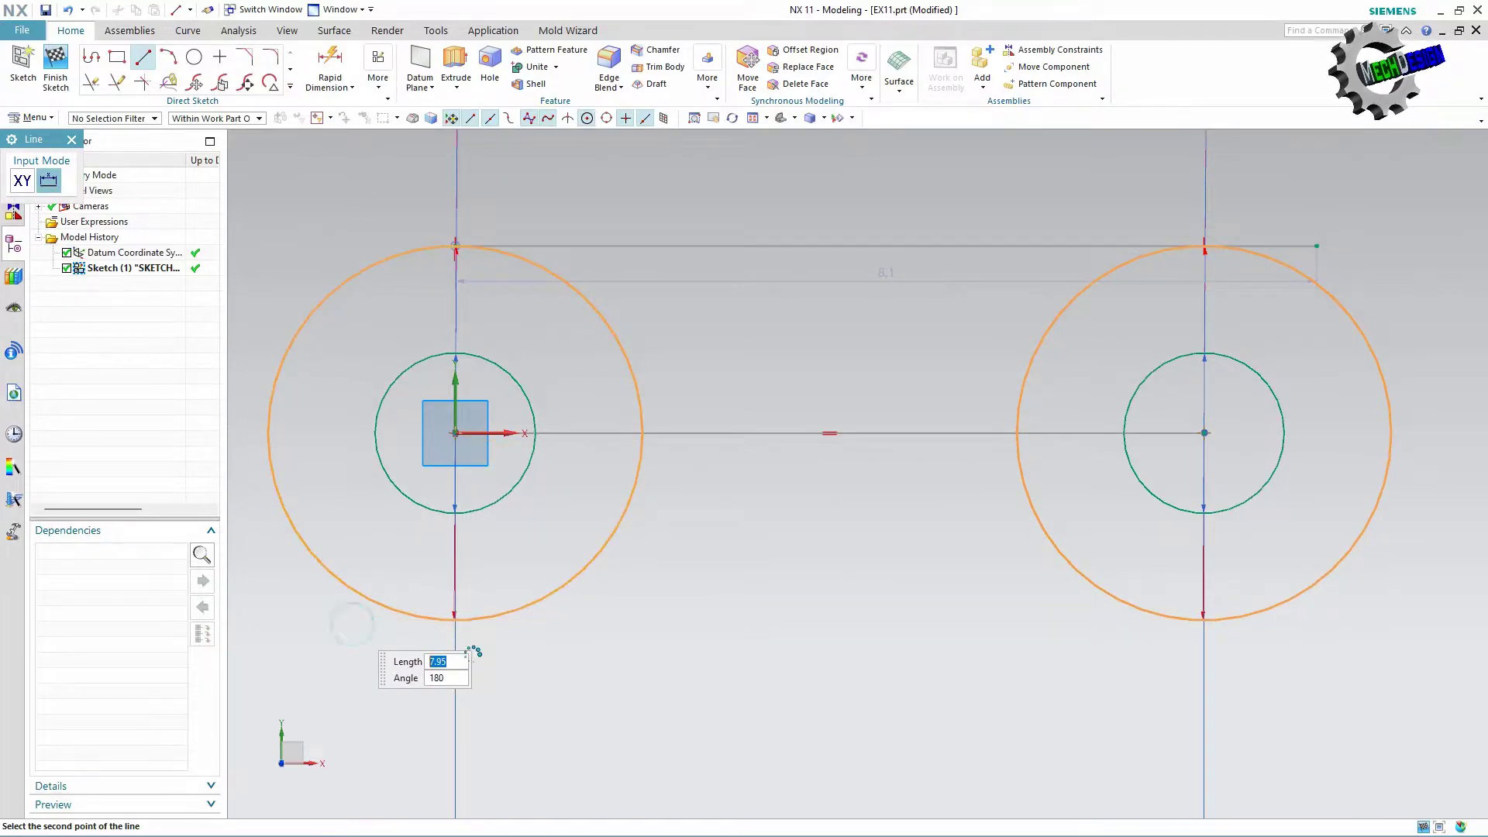
Quick Trim the inner arcs, centre line and overhanging line ends into a closed slot.
click(91, 81)
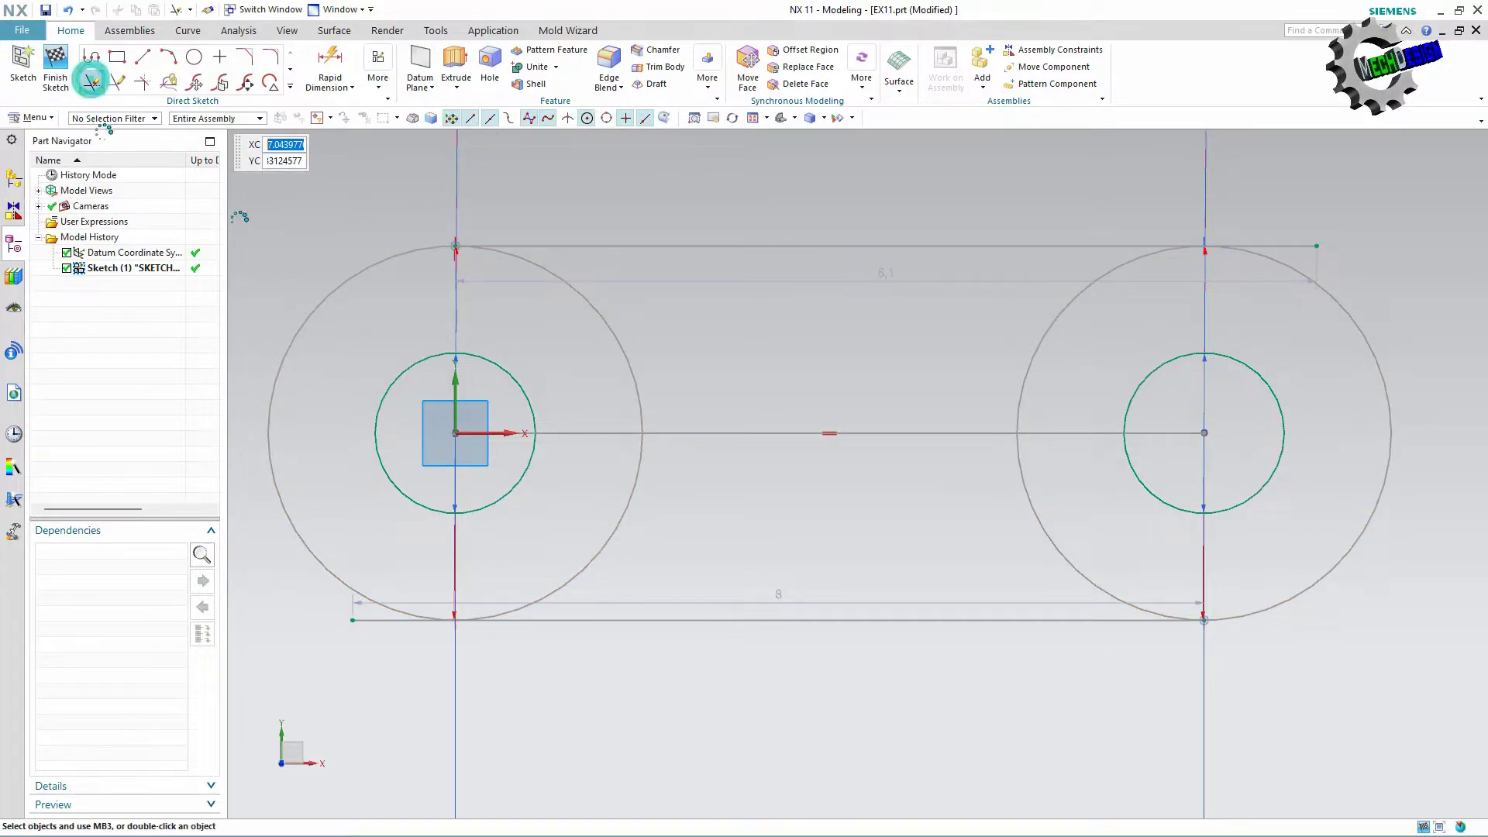
click(1314, 242)
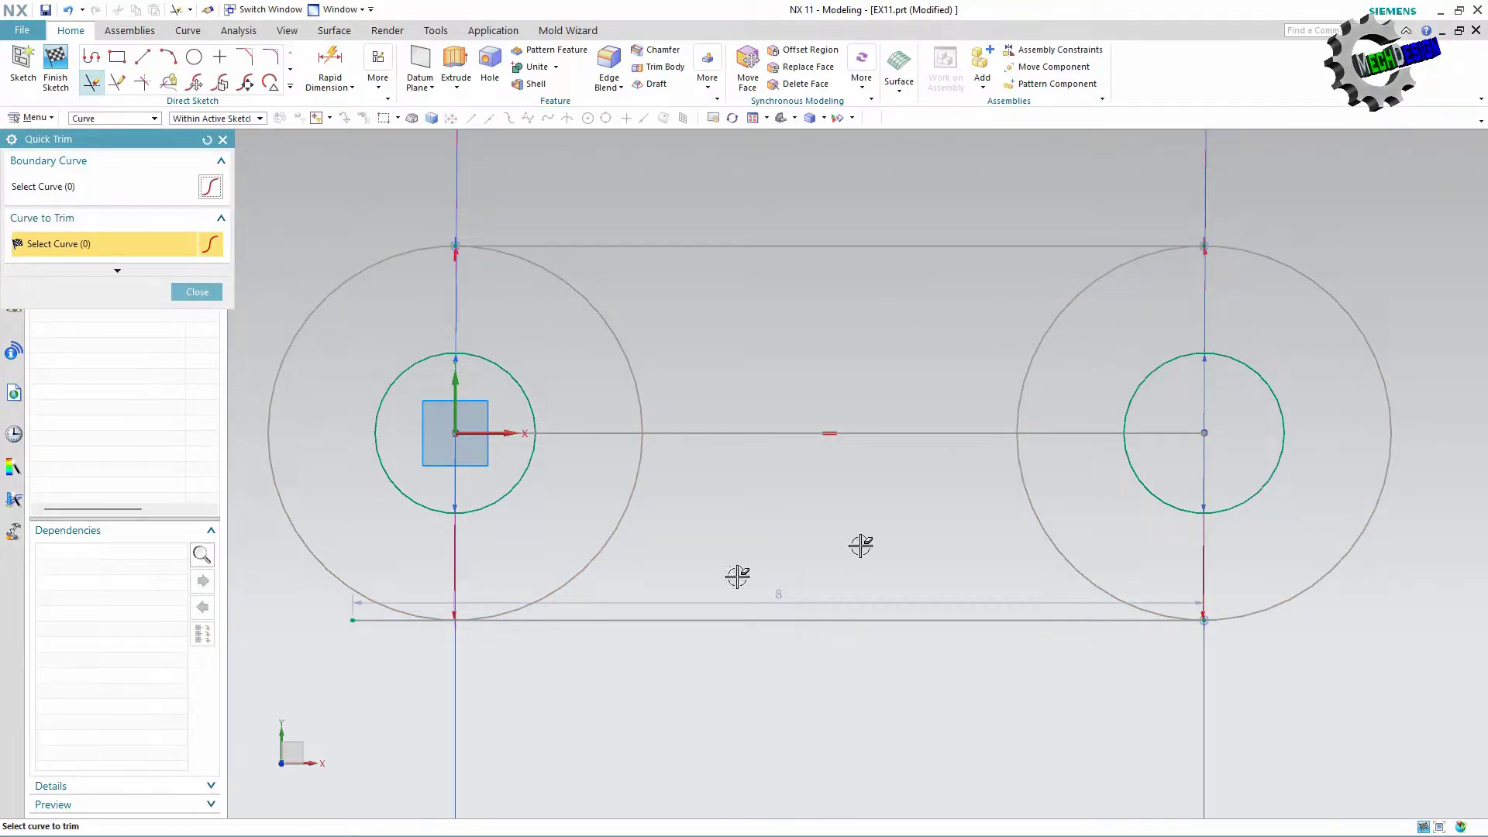
click(361, 628)
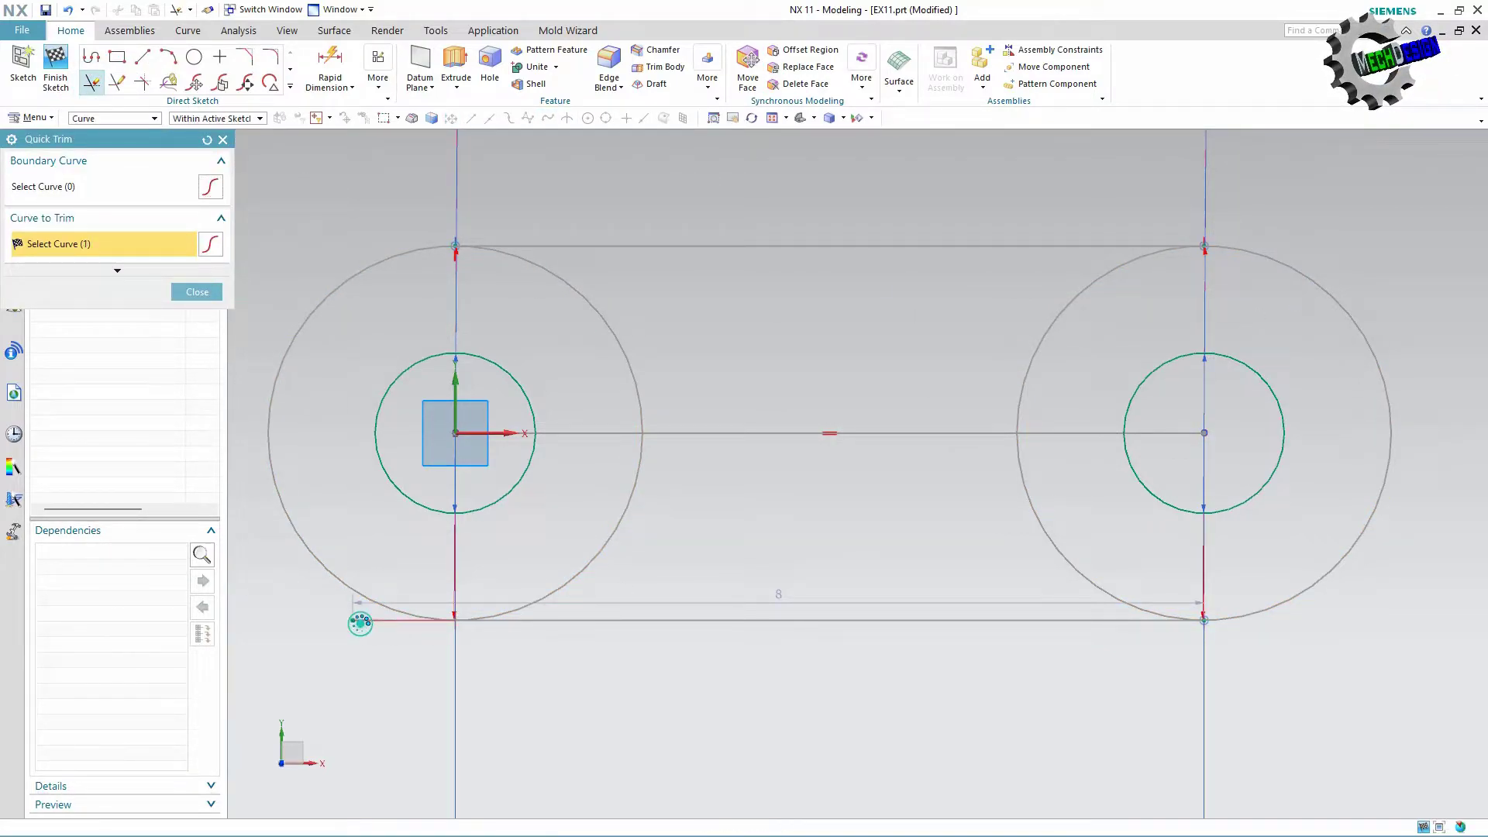
click(595, 545)
click(1035, 497)
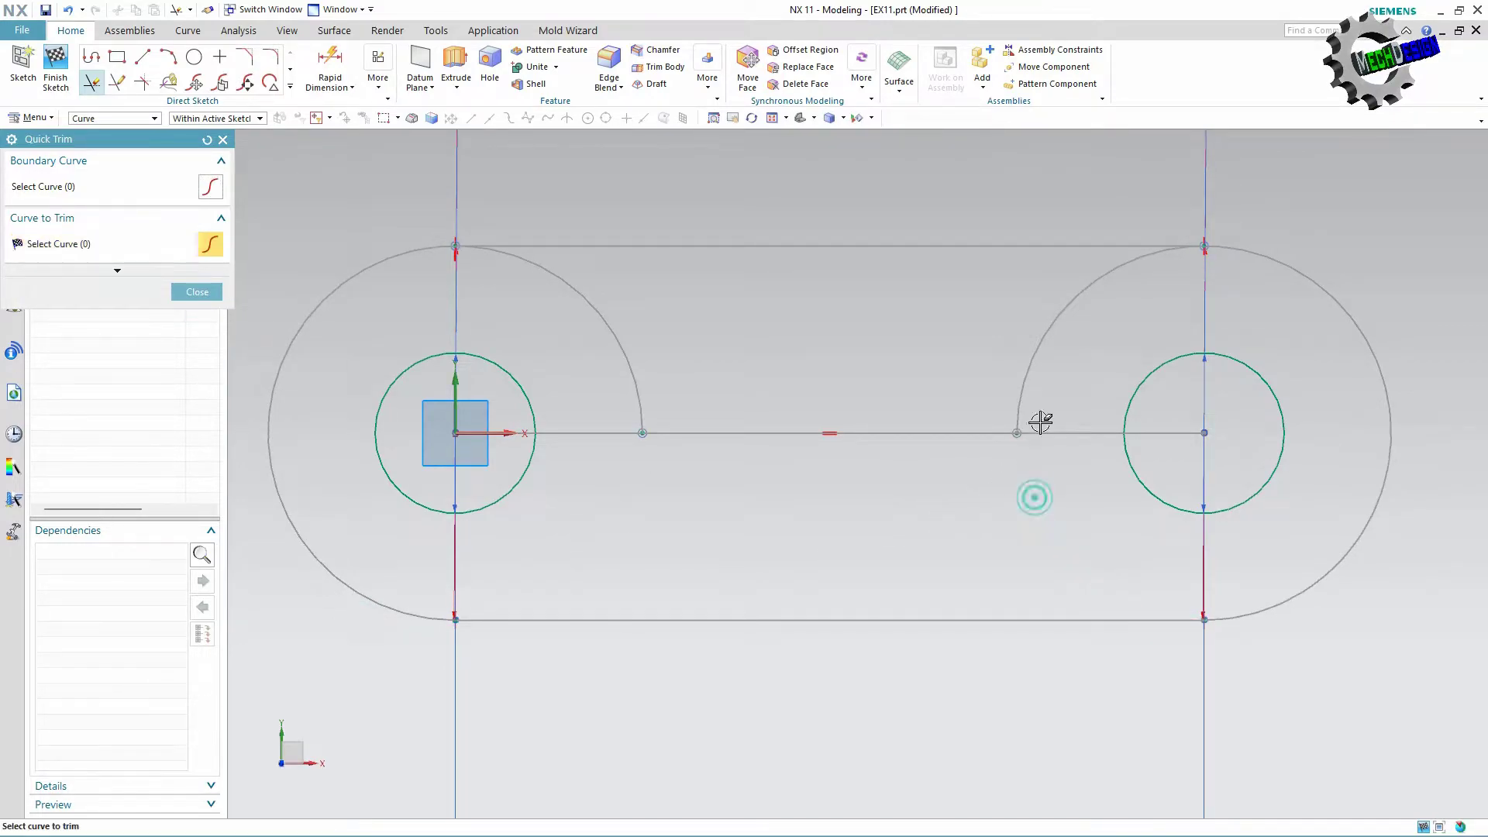
click(1043, 348)
click(625, 348)
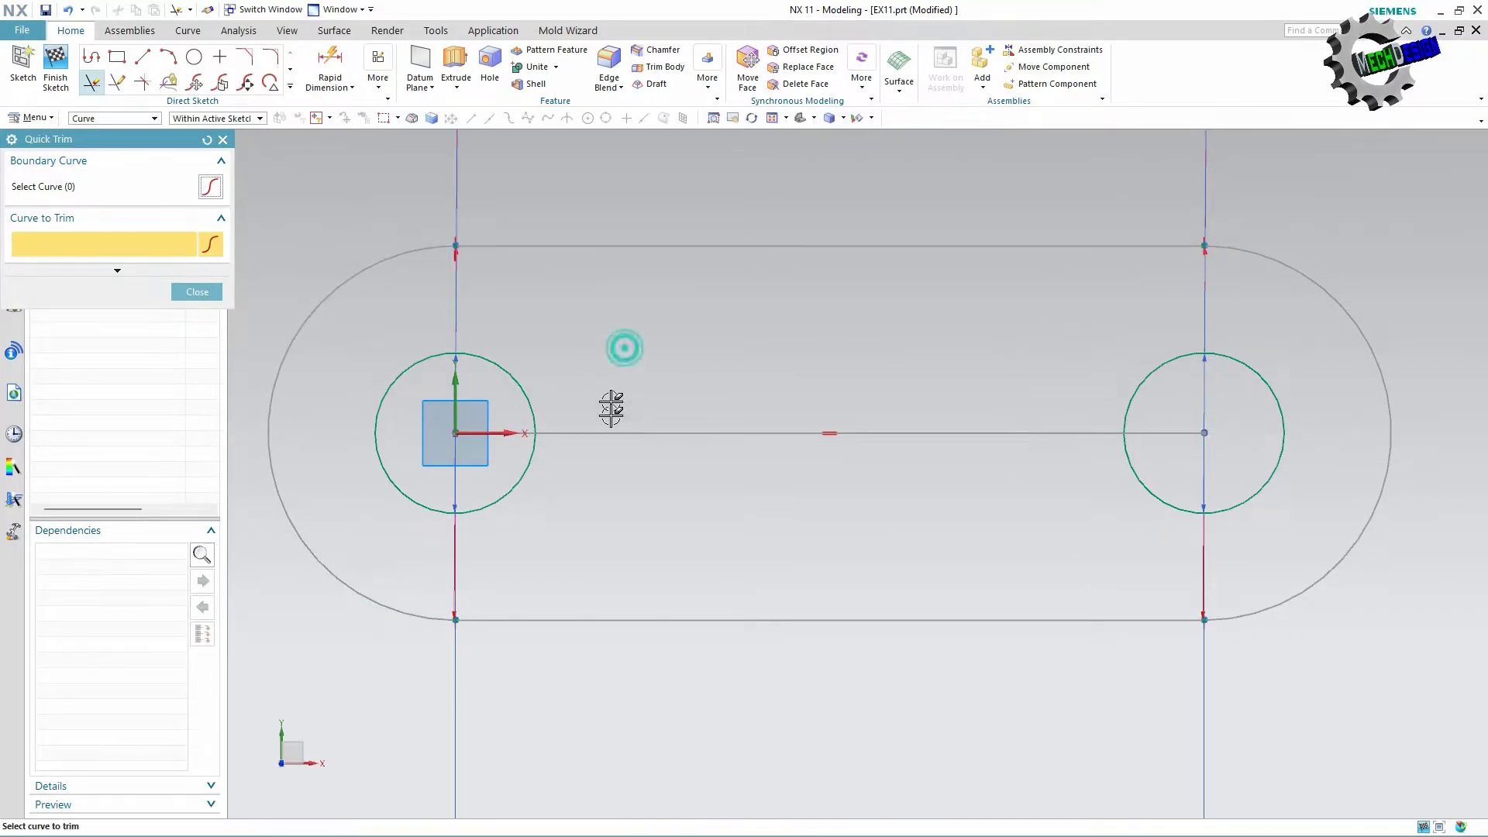
click(608, 433)
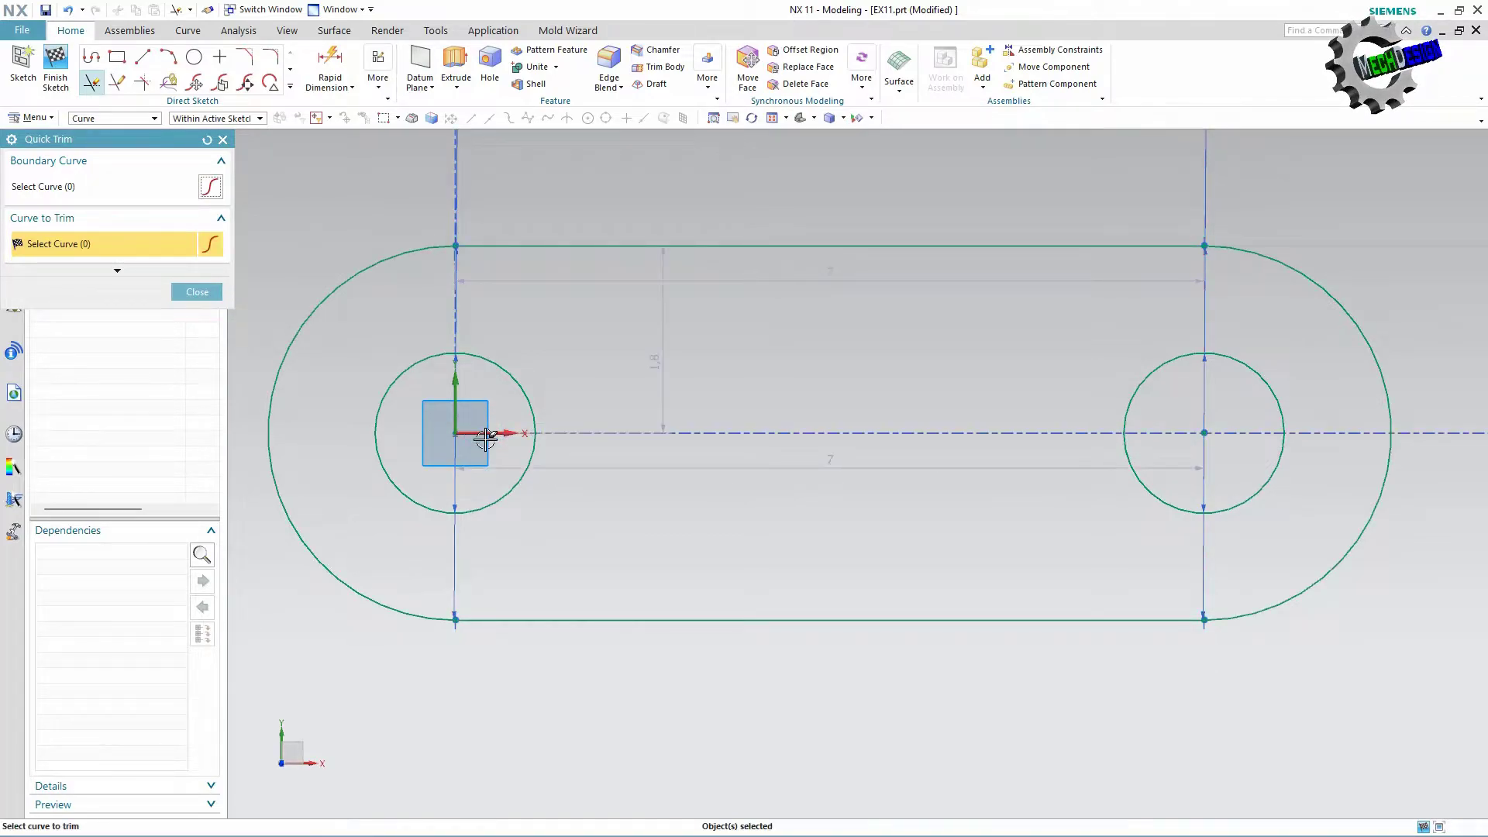
click(216, 294)
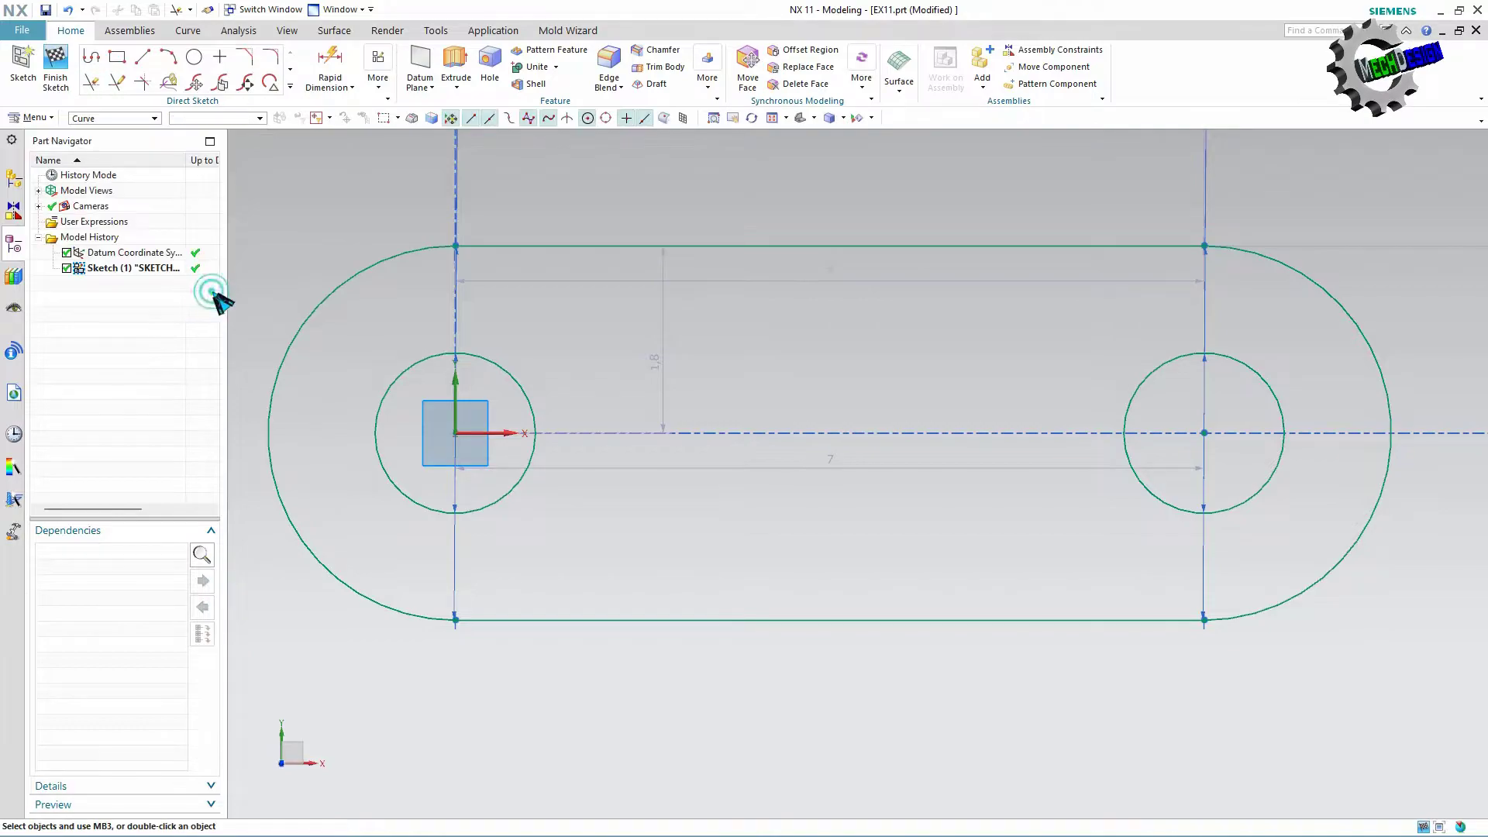
Extrude the slot profile 1 mm into a plate with two holes, Extrude (2).
click(62, 70)
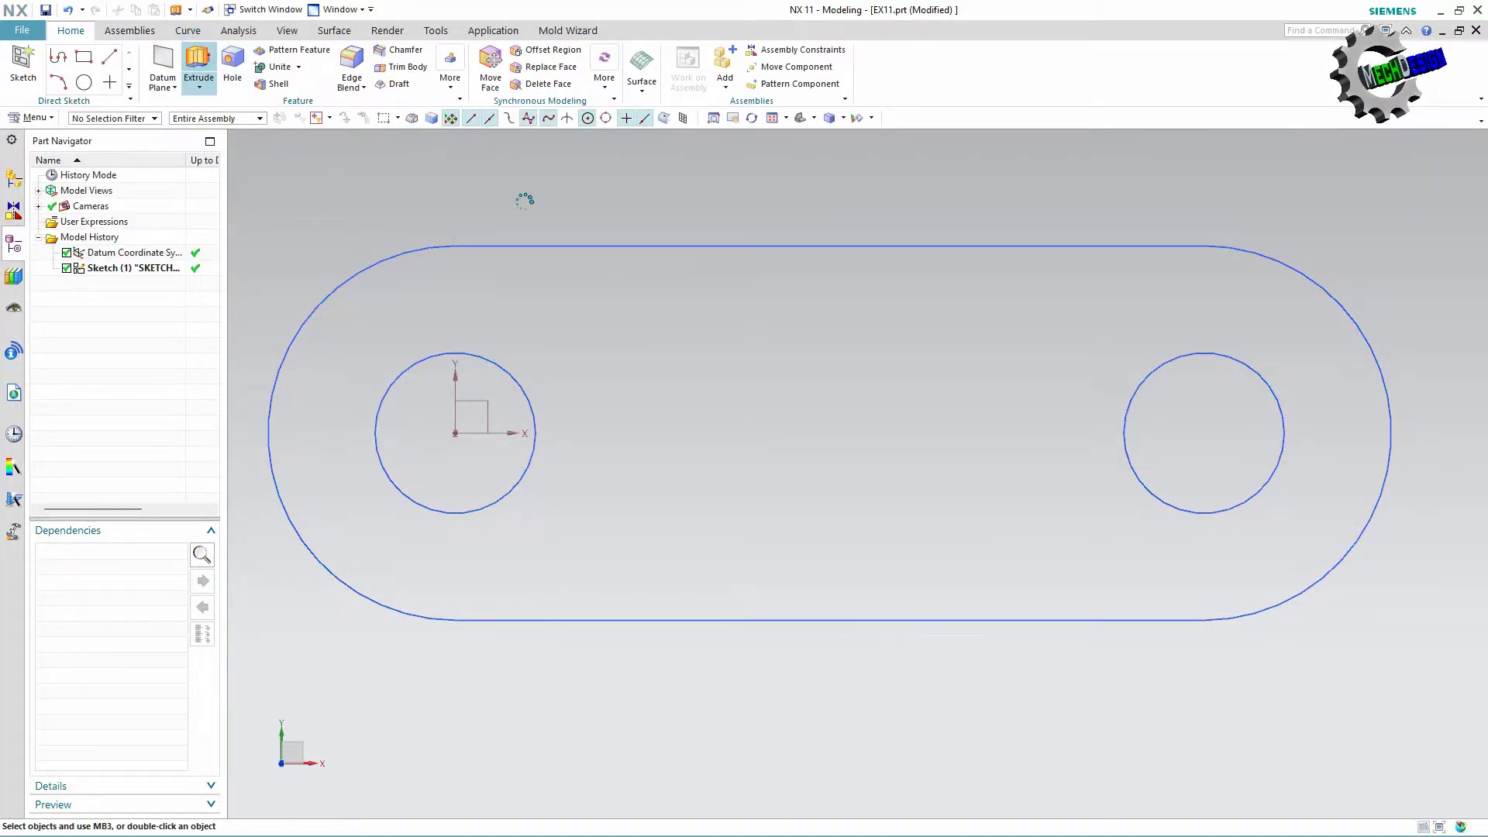
click(662, 248)
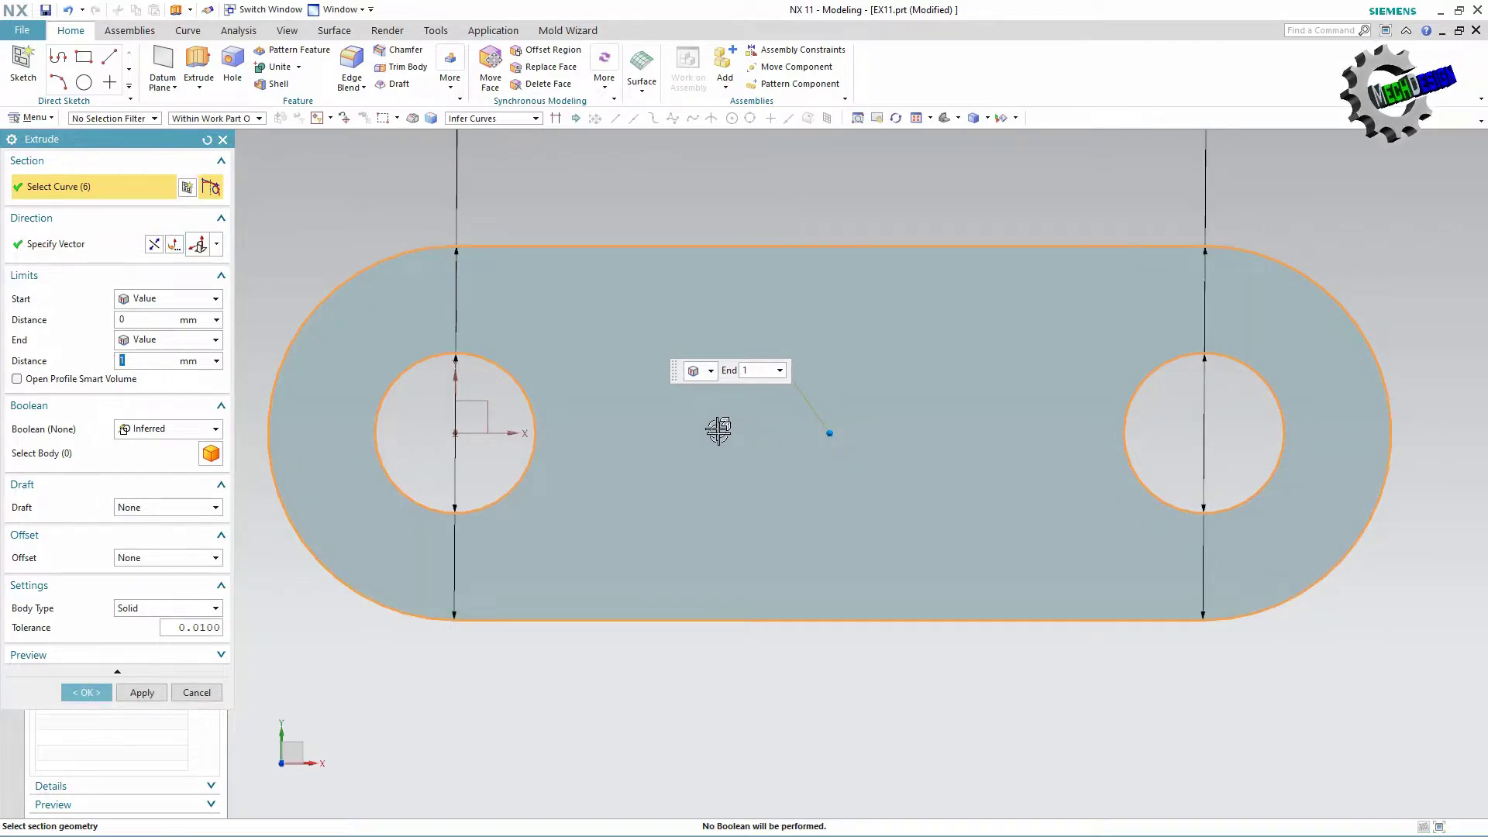
middle_drag(735, 447, 790, 375)
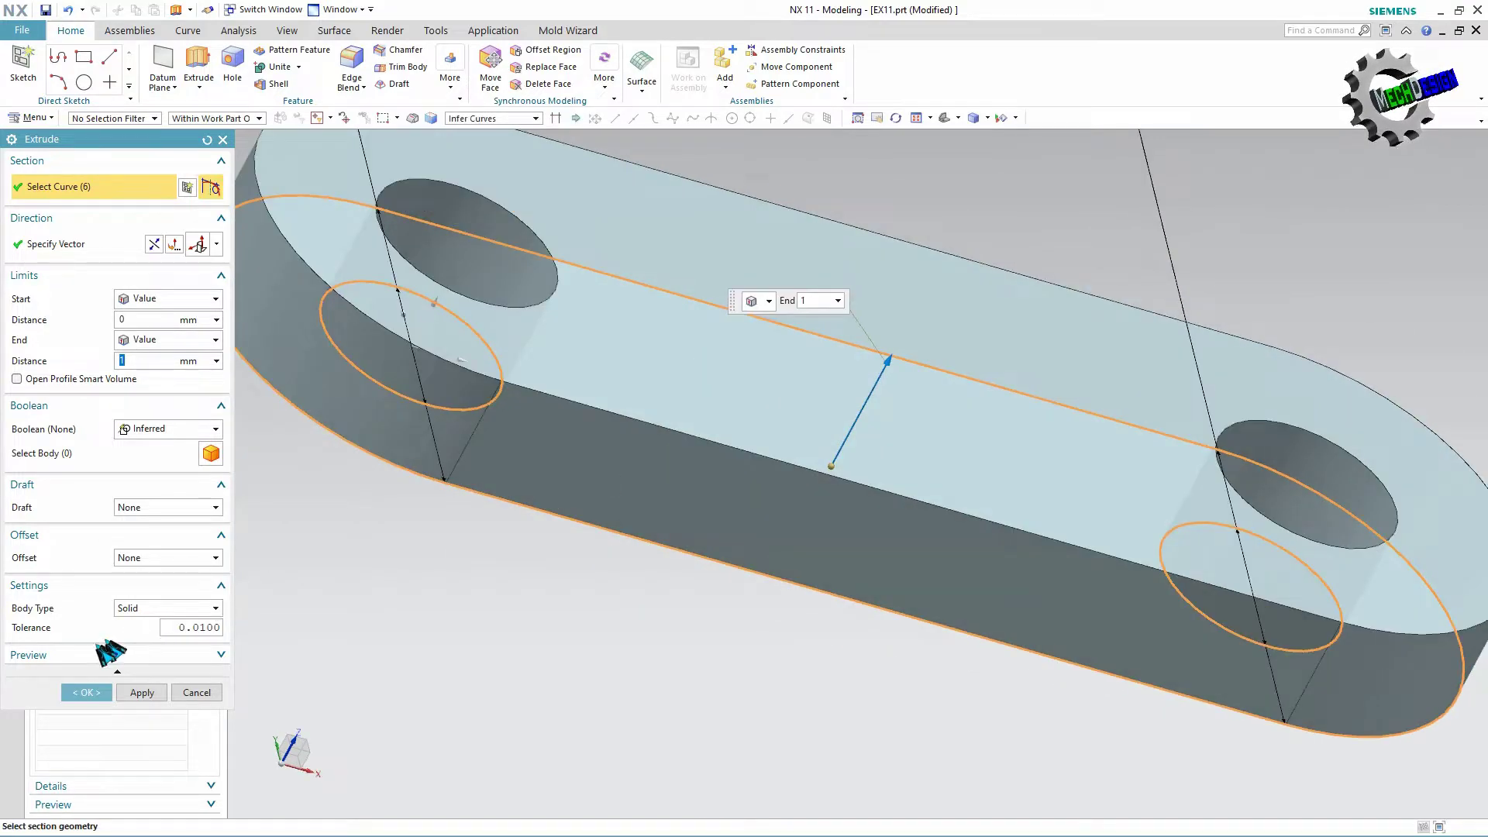
click(75, 697)
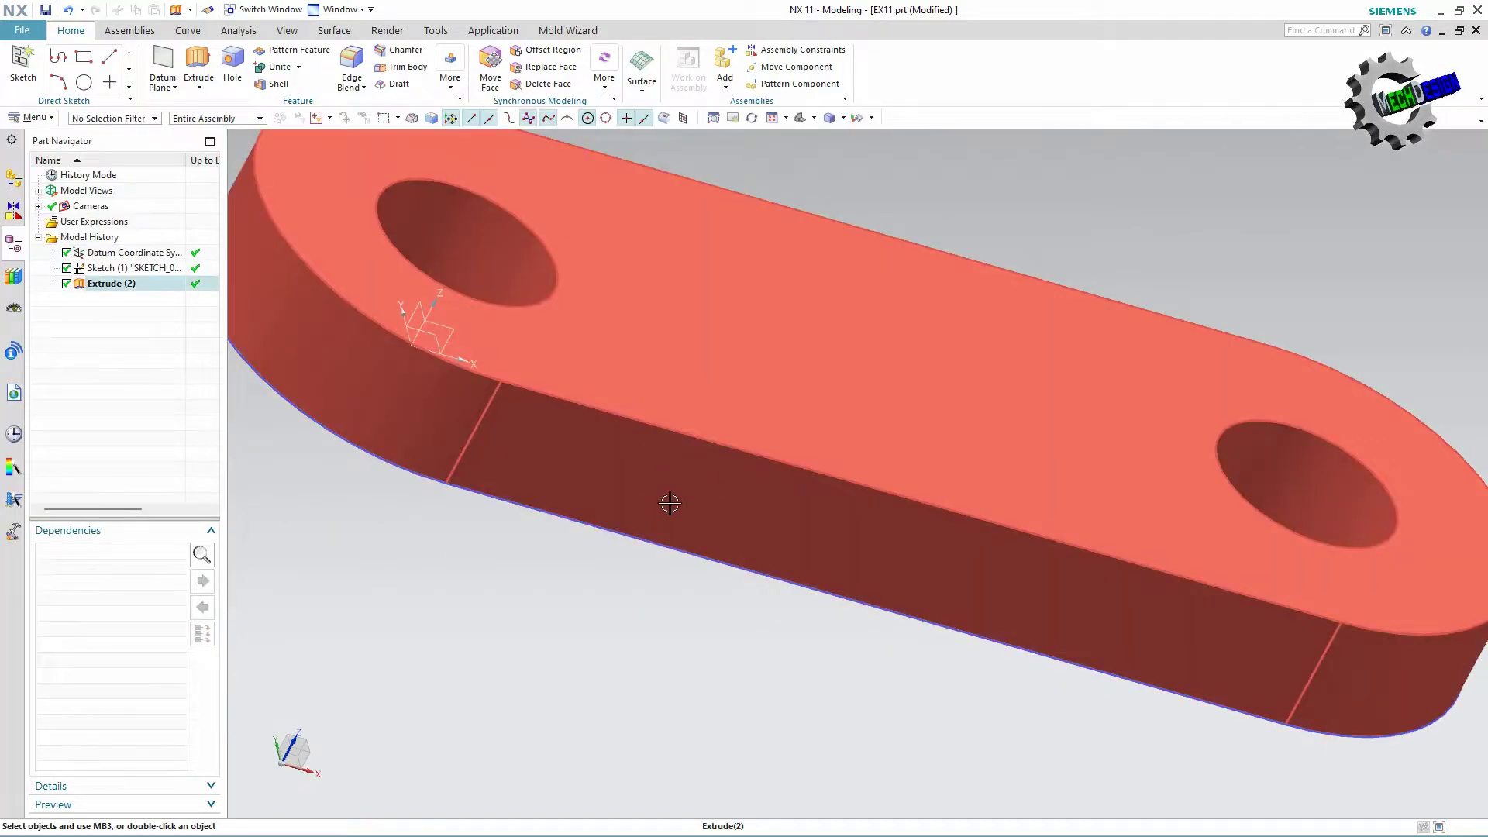
Place a datum plane at the top edge's midpoint, 5.95 long by 7.1 high.
scroll(666, 511, down, 3)
click(670, 504)
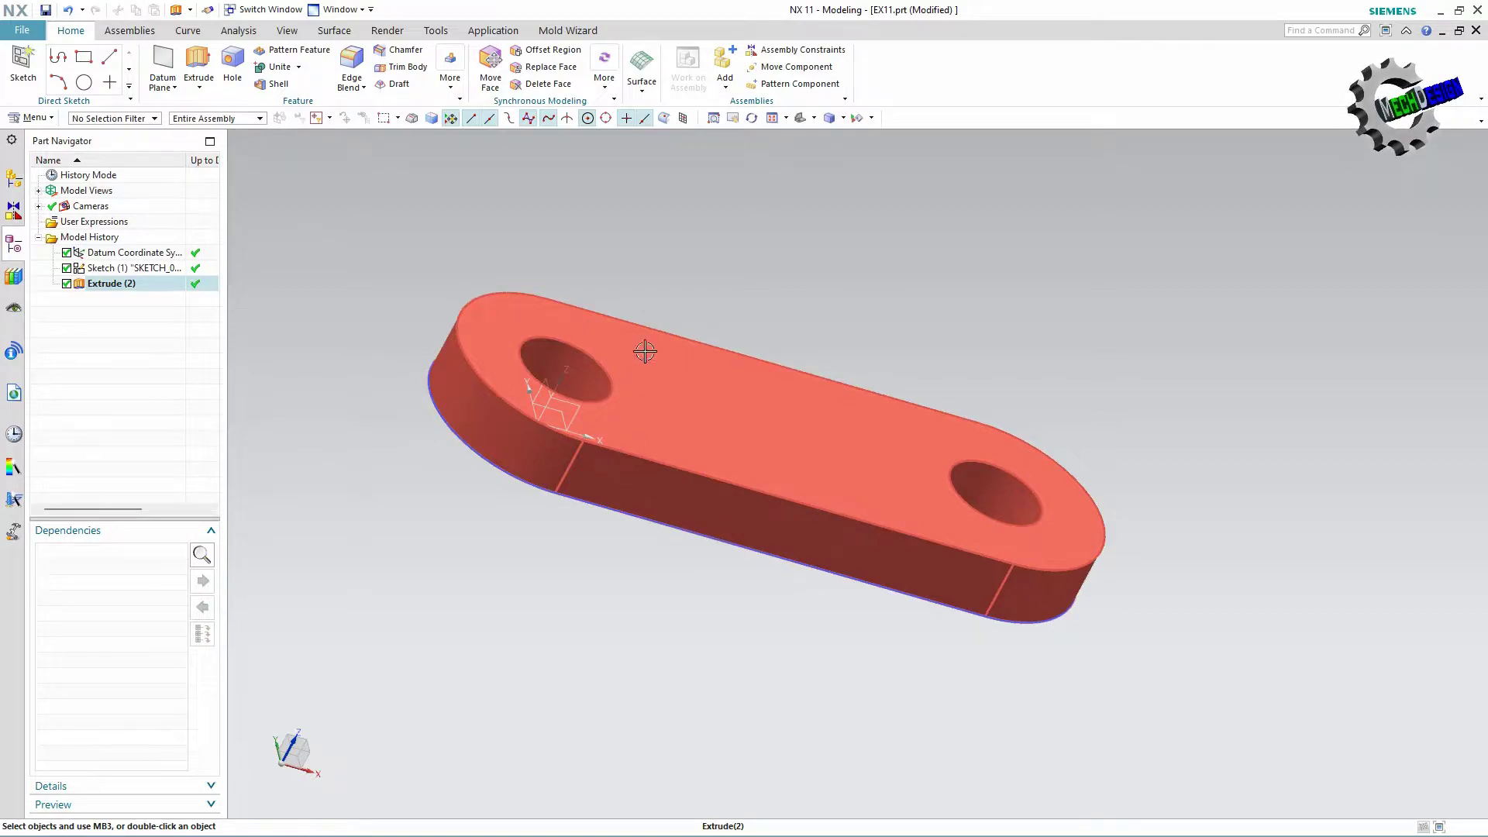
key(Escape)
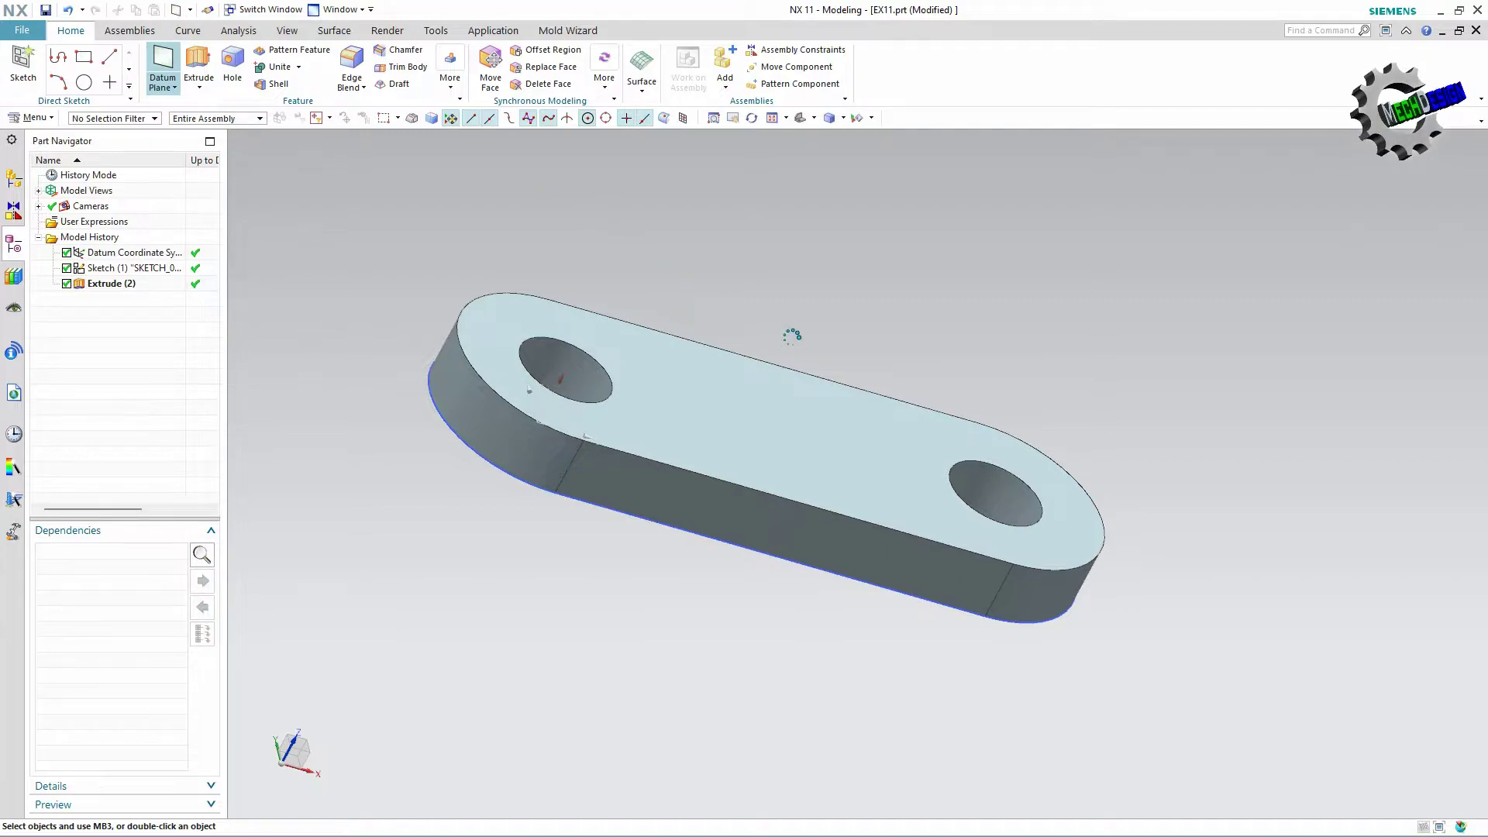
middle_drag(796, 334, 743, 411)
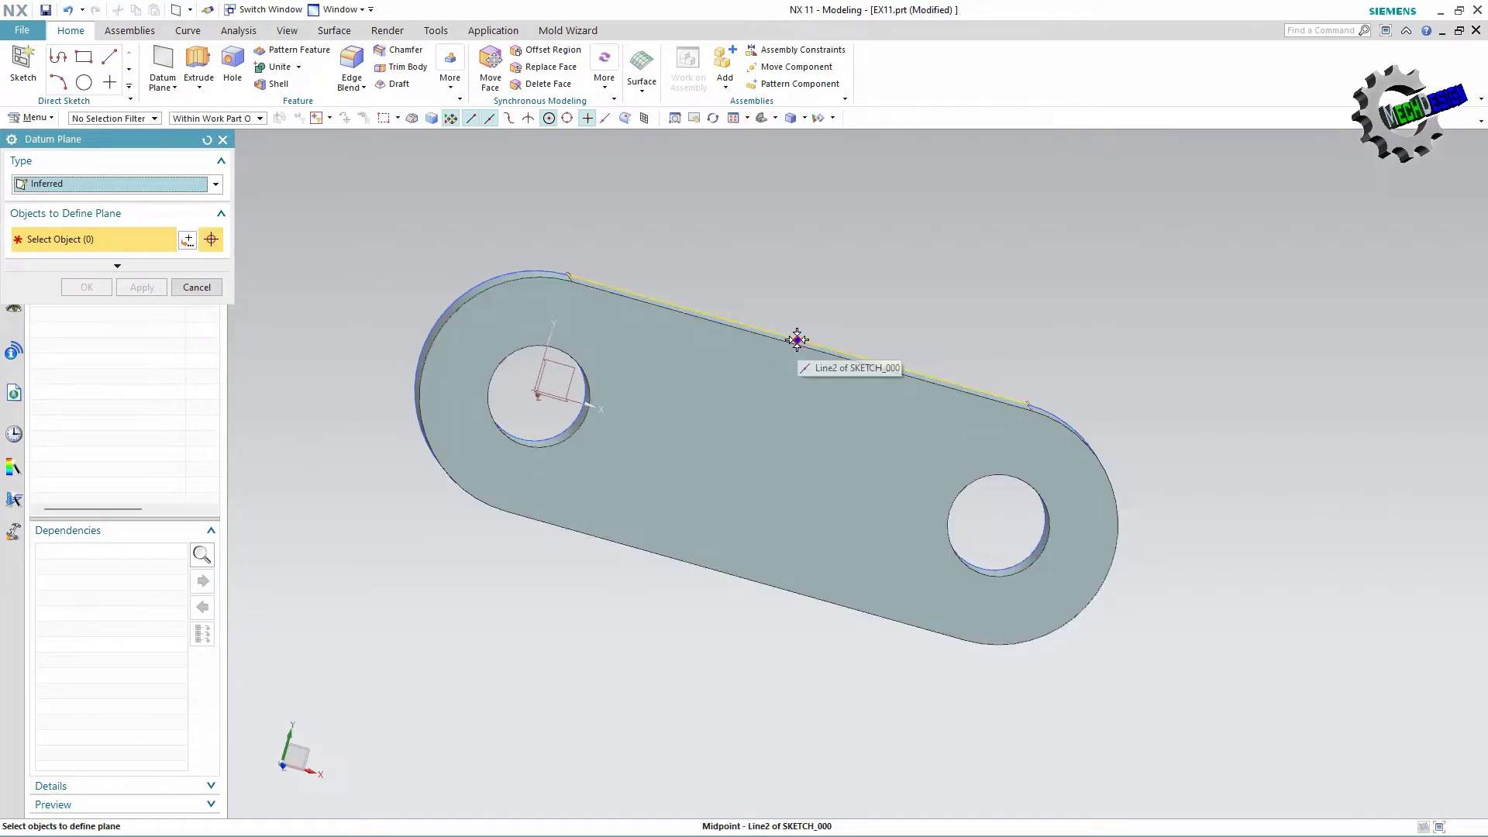
click(798, 339)
mouse_move(1058, 336)
middle_down()
mouse_move(940, 332)
mouse_move(902, 357)
middle_up()
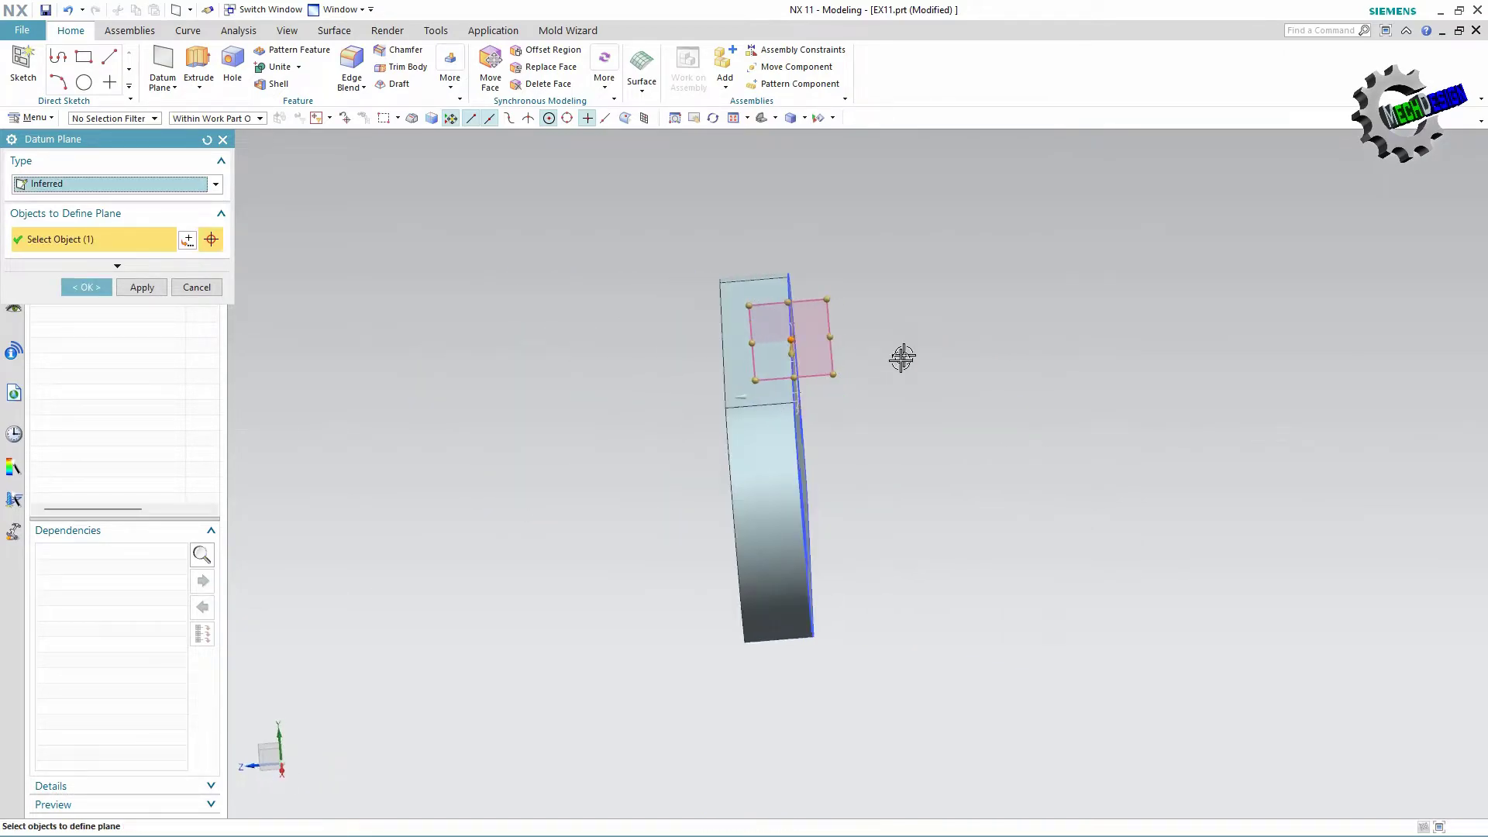
drag(835, 377, 1028, 594)
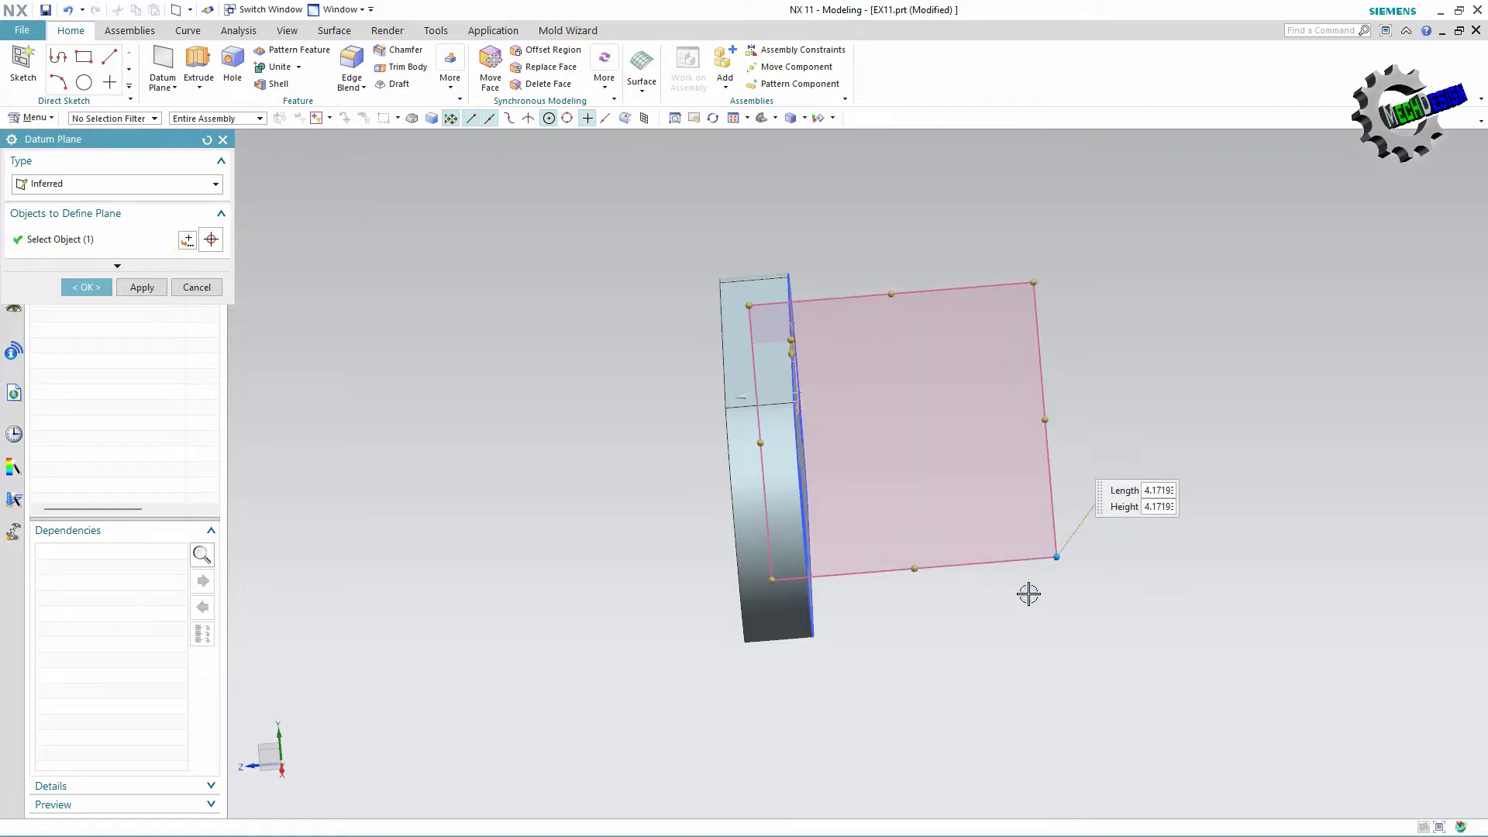
drag(756, 440, 640, 450)
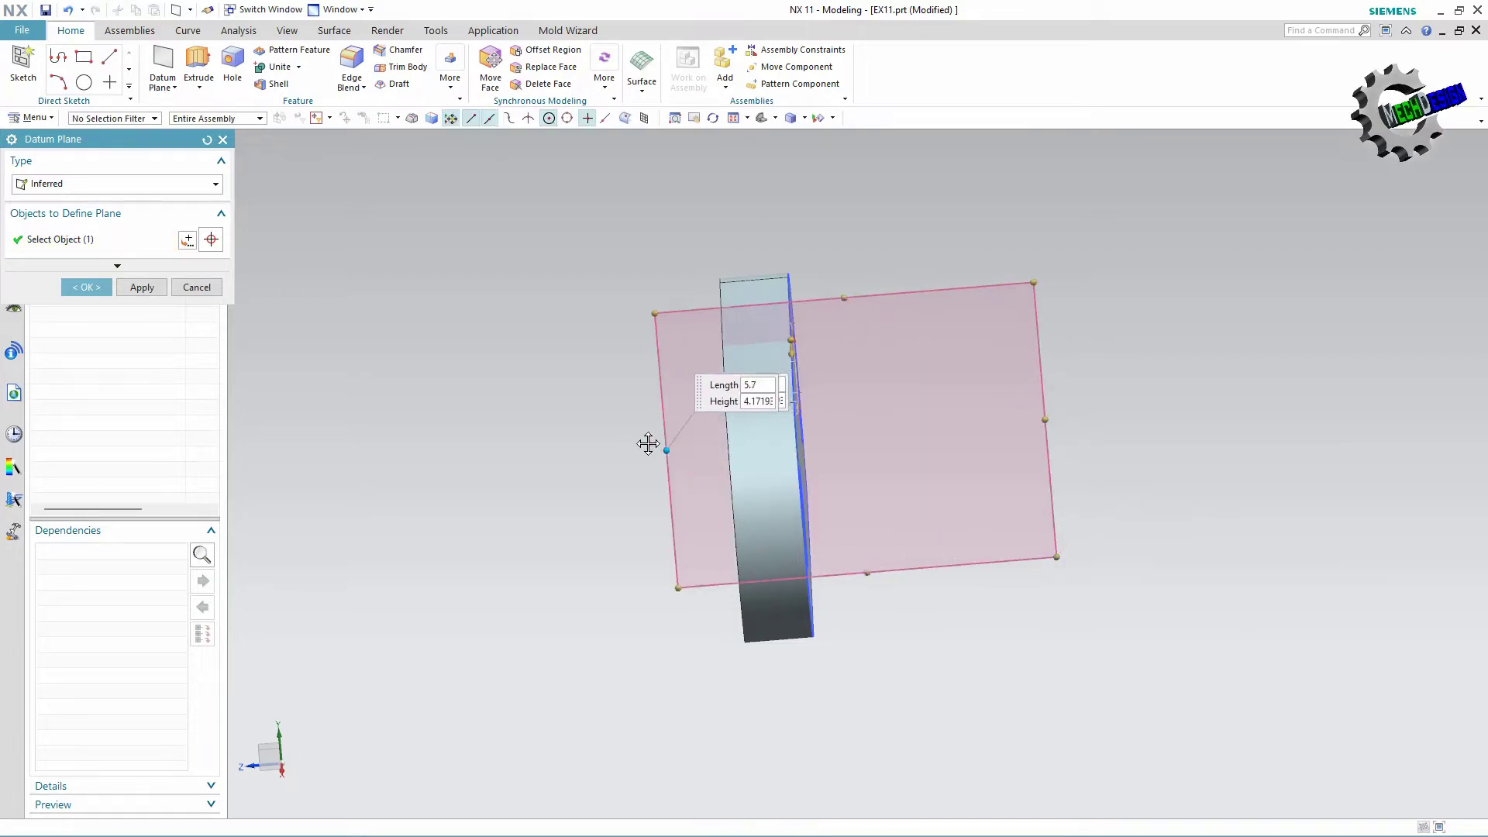
drag(830, 302, 818, 146)
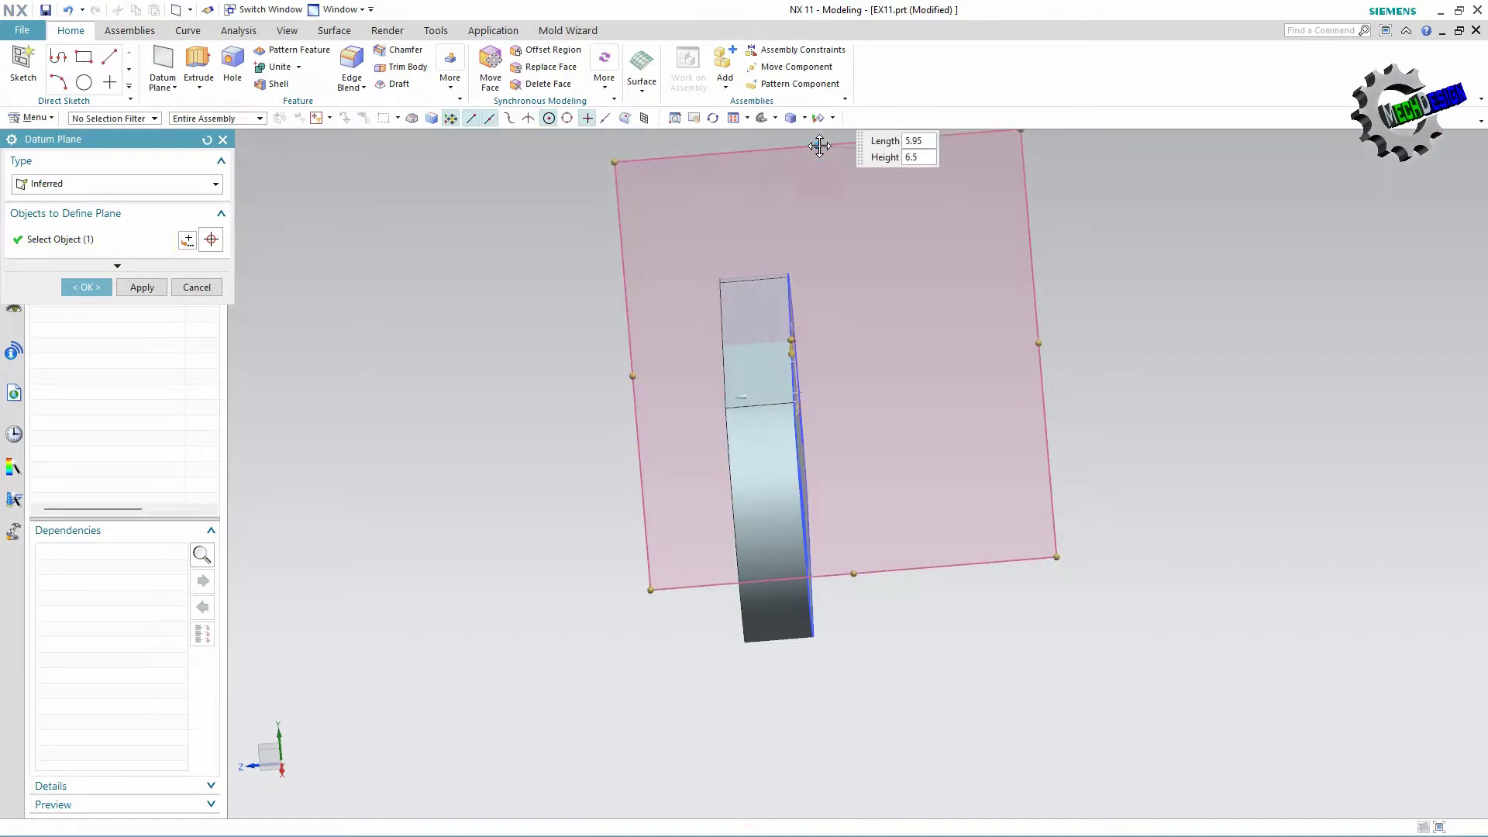
scroll(769, 451, down, 3)
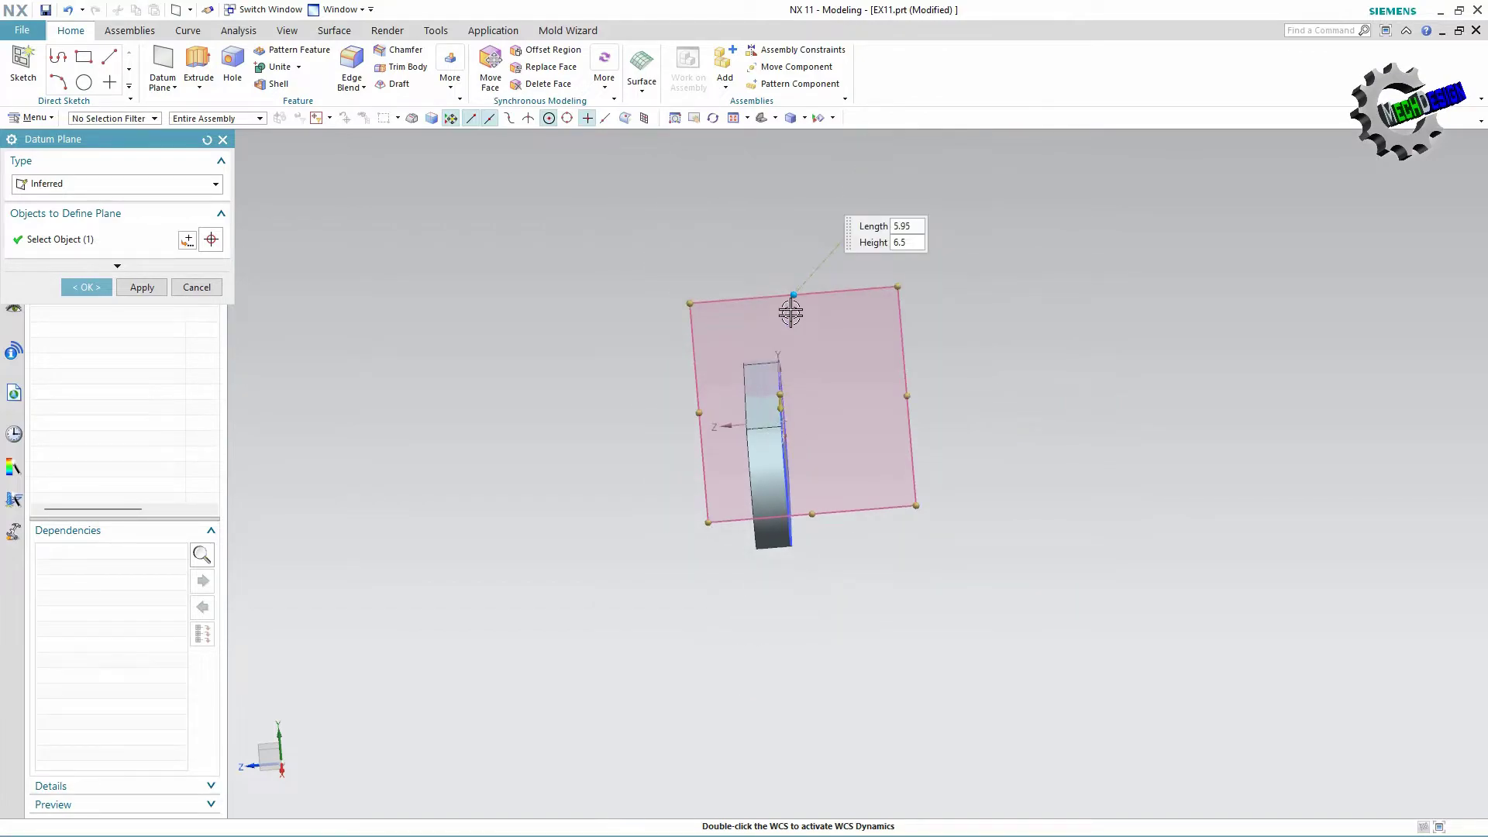
drag(796, 296, 792, 274)
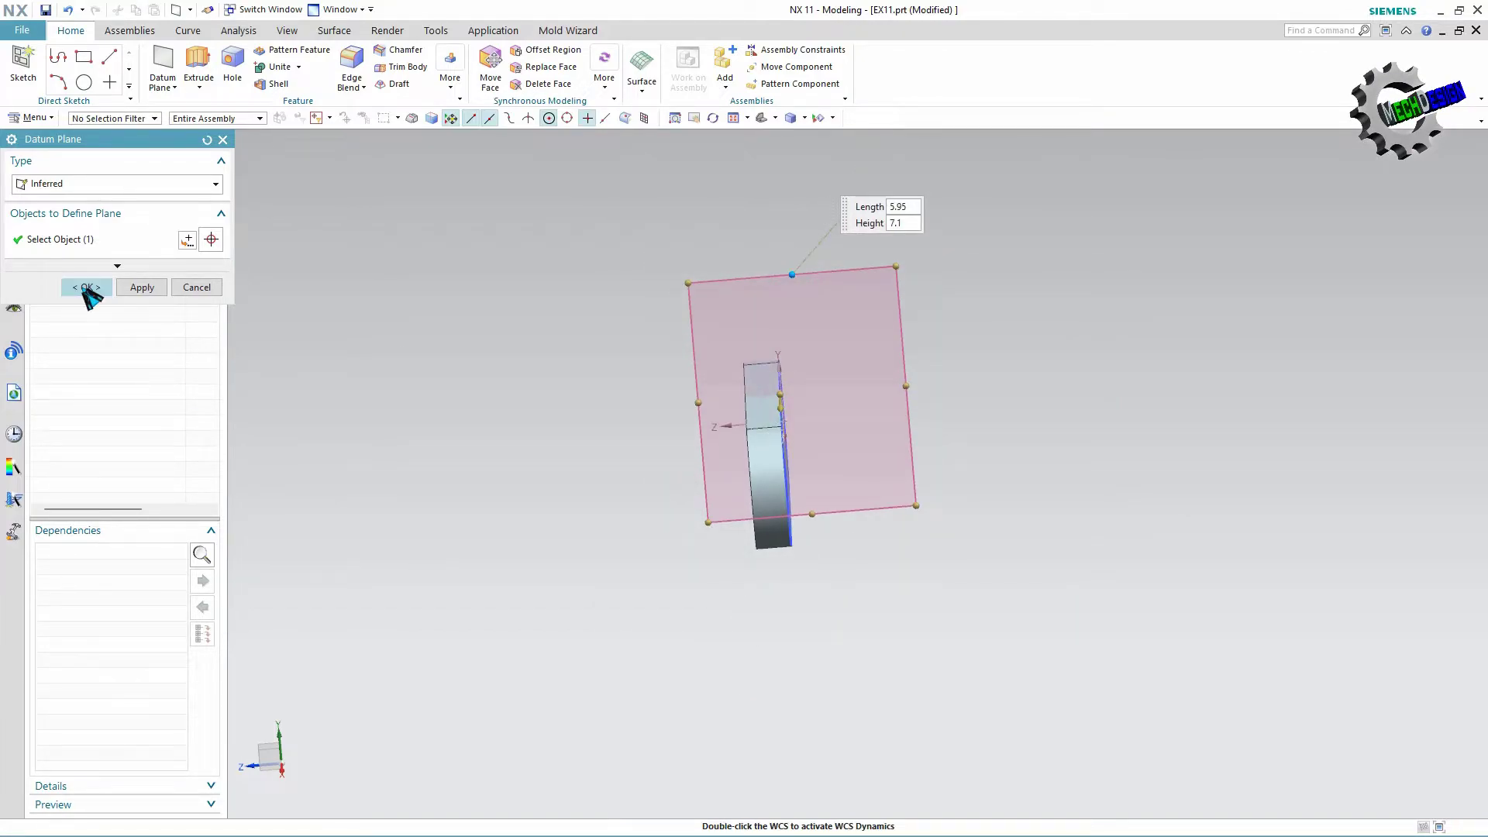
click(87, 288)
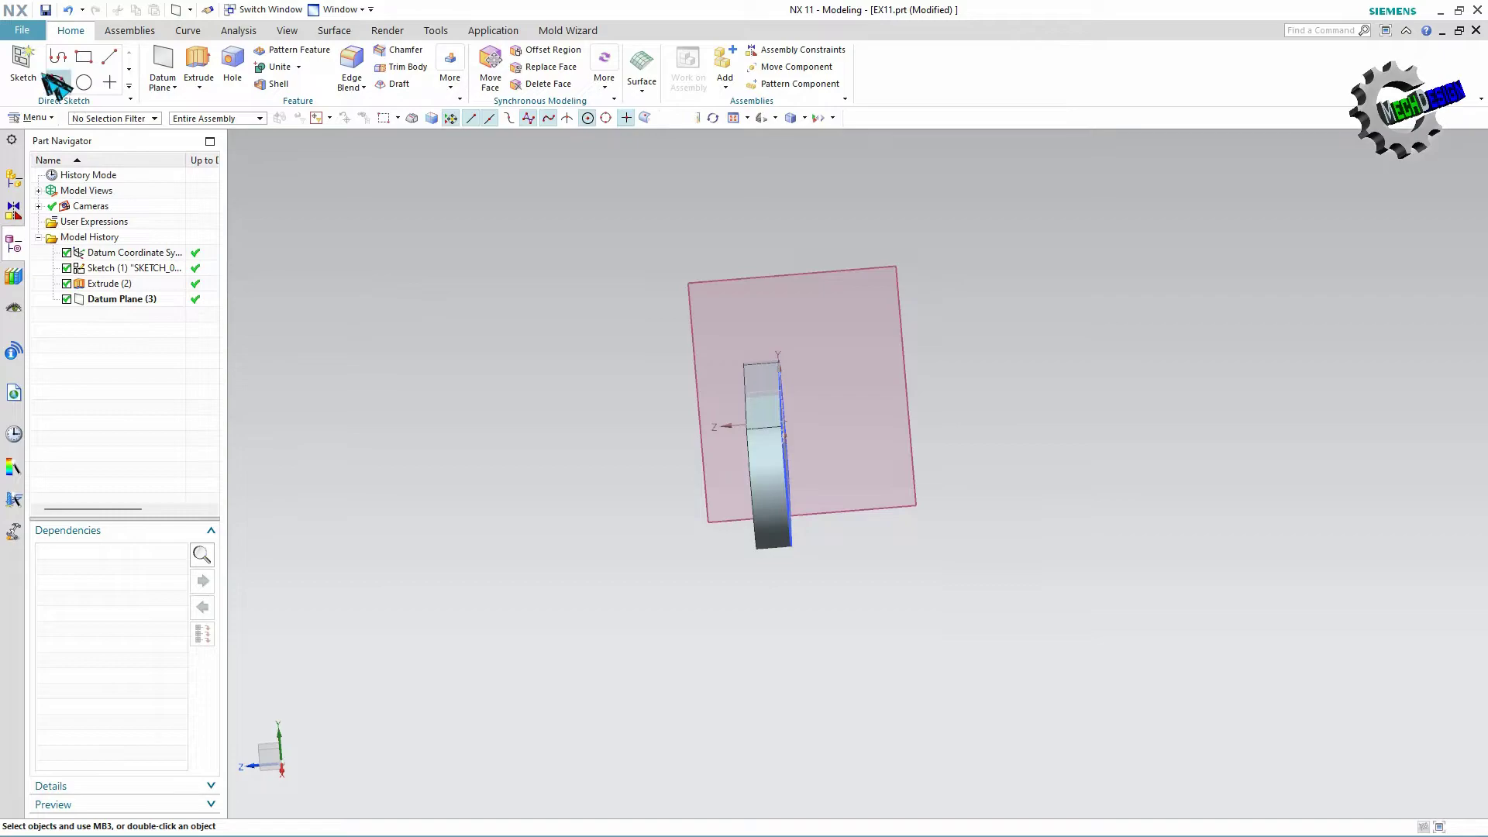
Create Sketch (4) on Datum Plane (3) and view it square-on with F8.
click(875, 266)
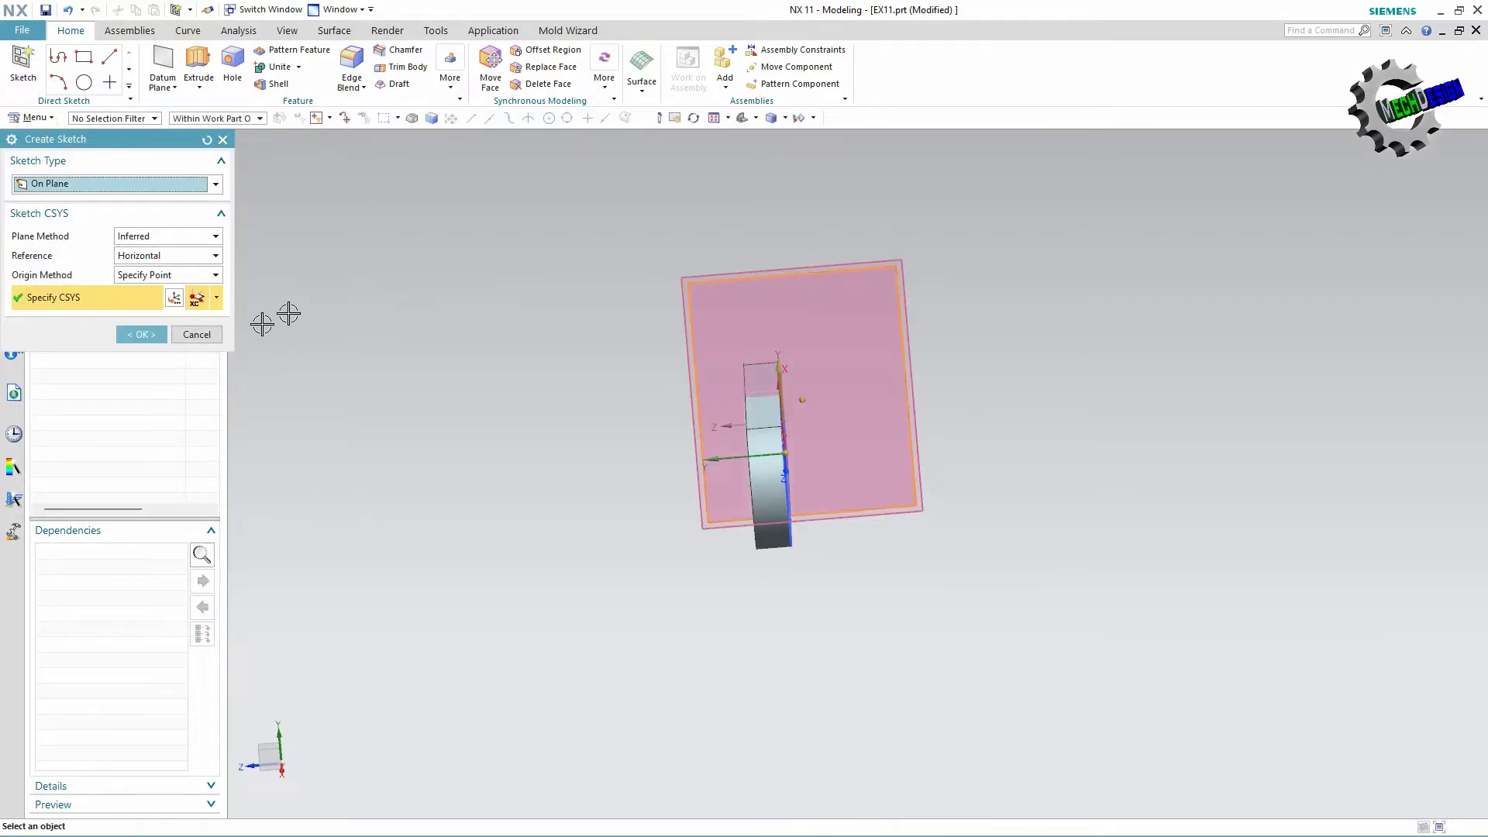
click(140, 335)
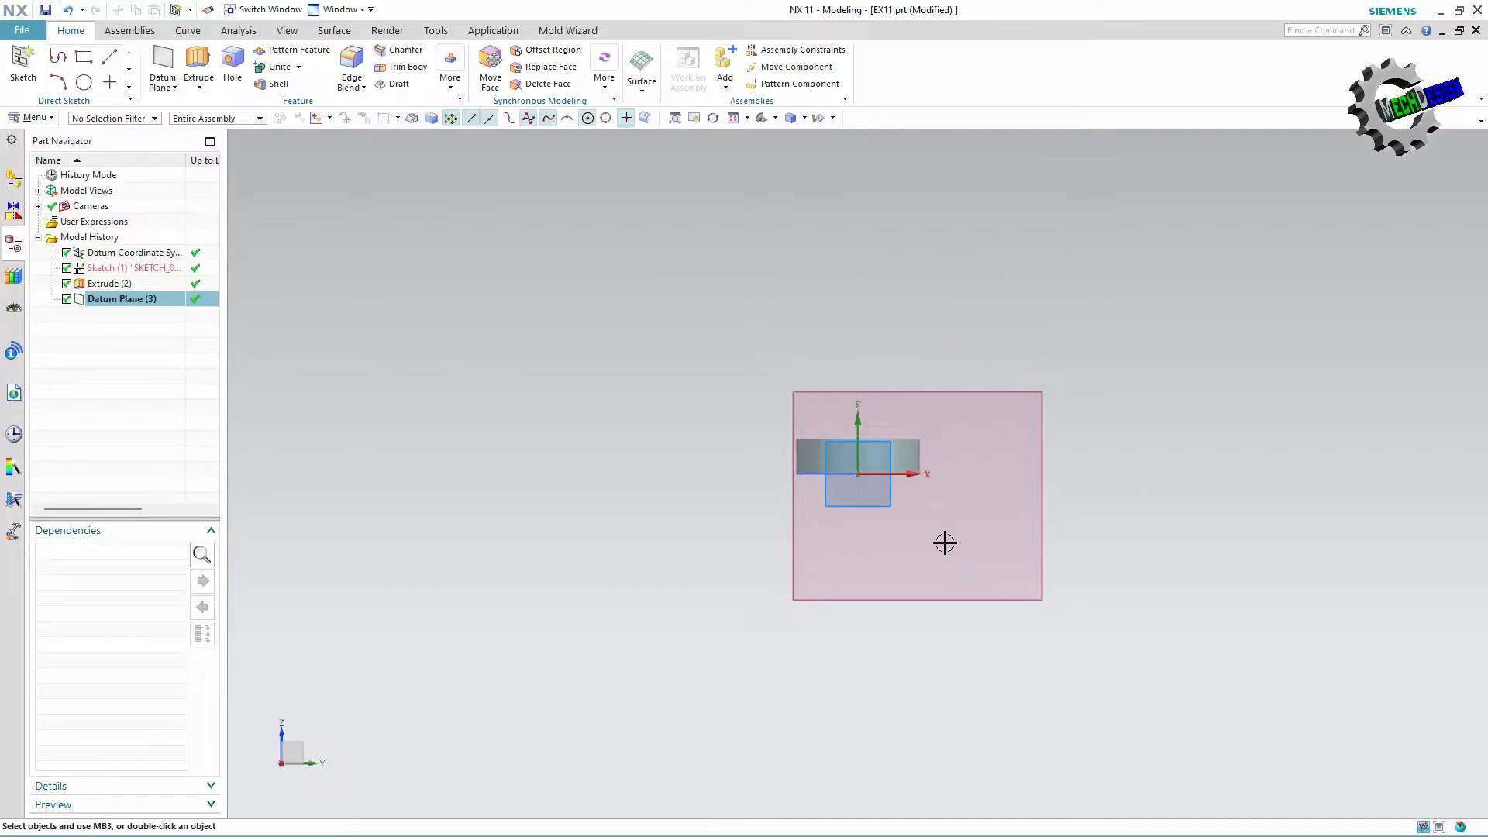
mouse_move(900, 505)
middle_down()
mouse_move(870, 576)
mouse_move(844, 537)
middle_up()
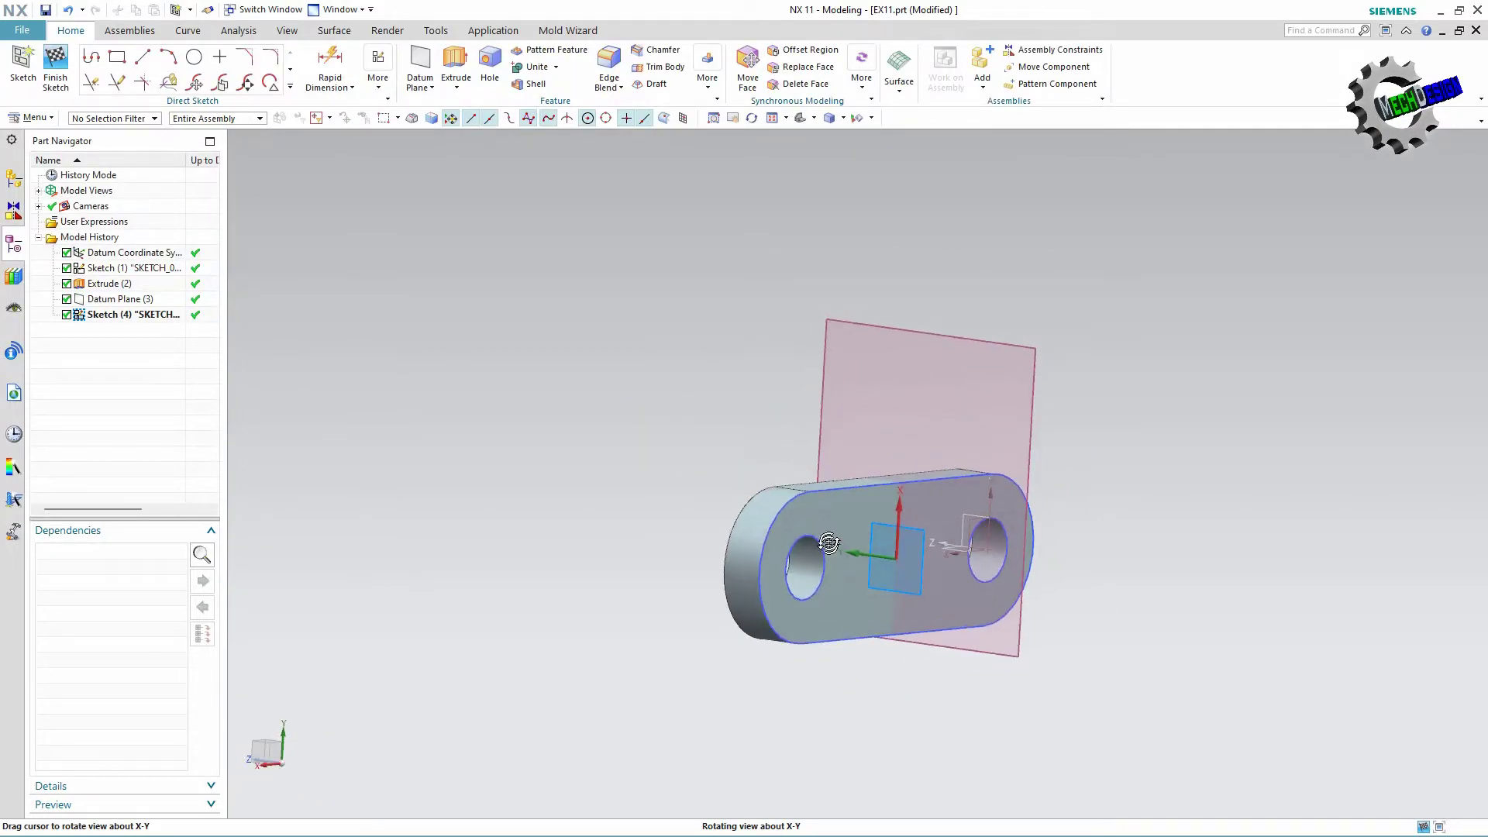
key(F8)
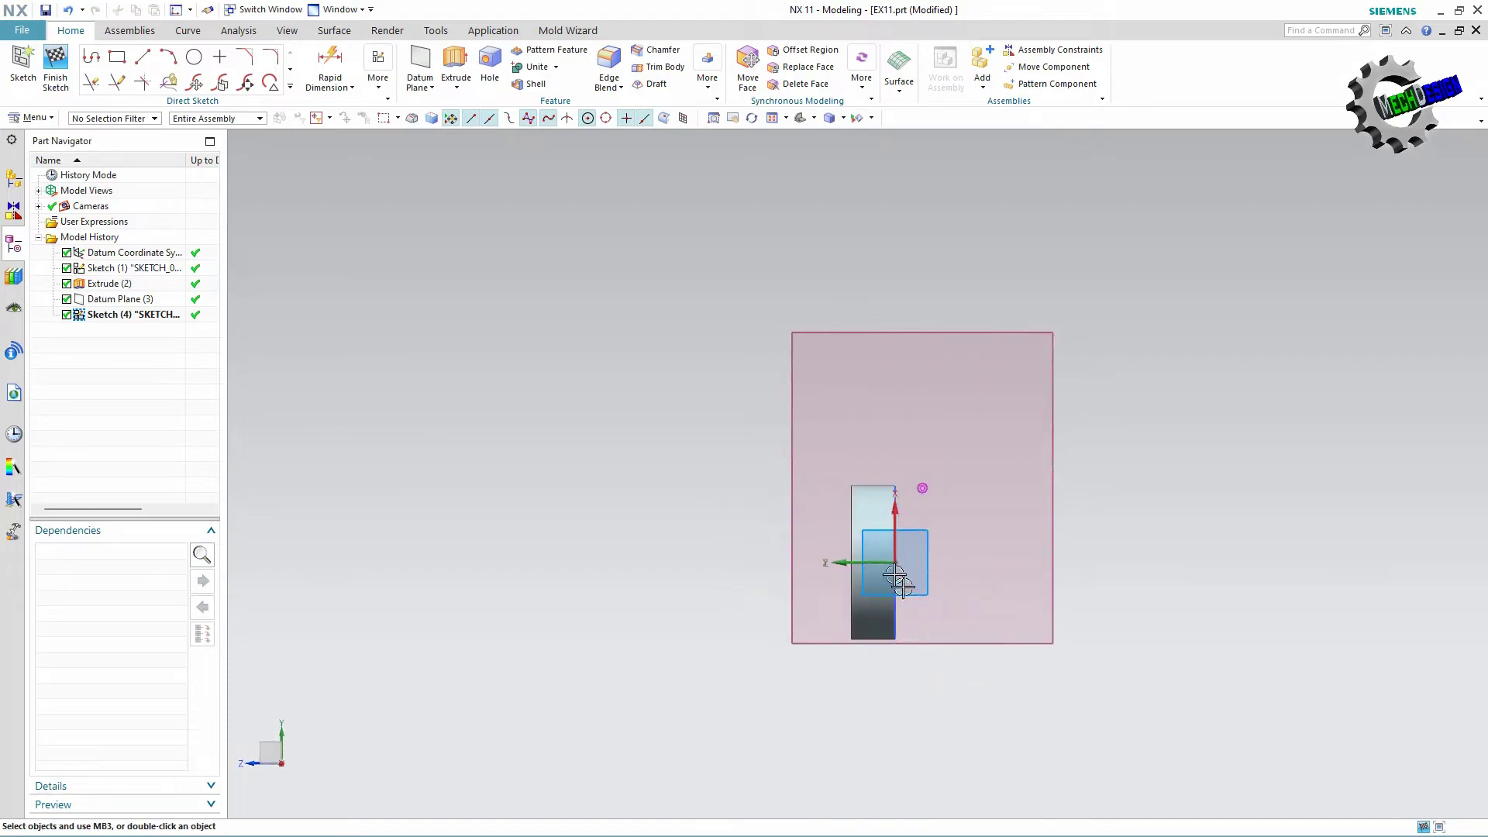
scroll(888, 556, up, 2)
scroll(889, 556, up, 2)
scroll(887, 547, down, 2)
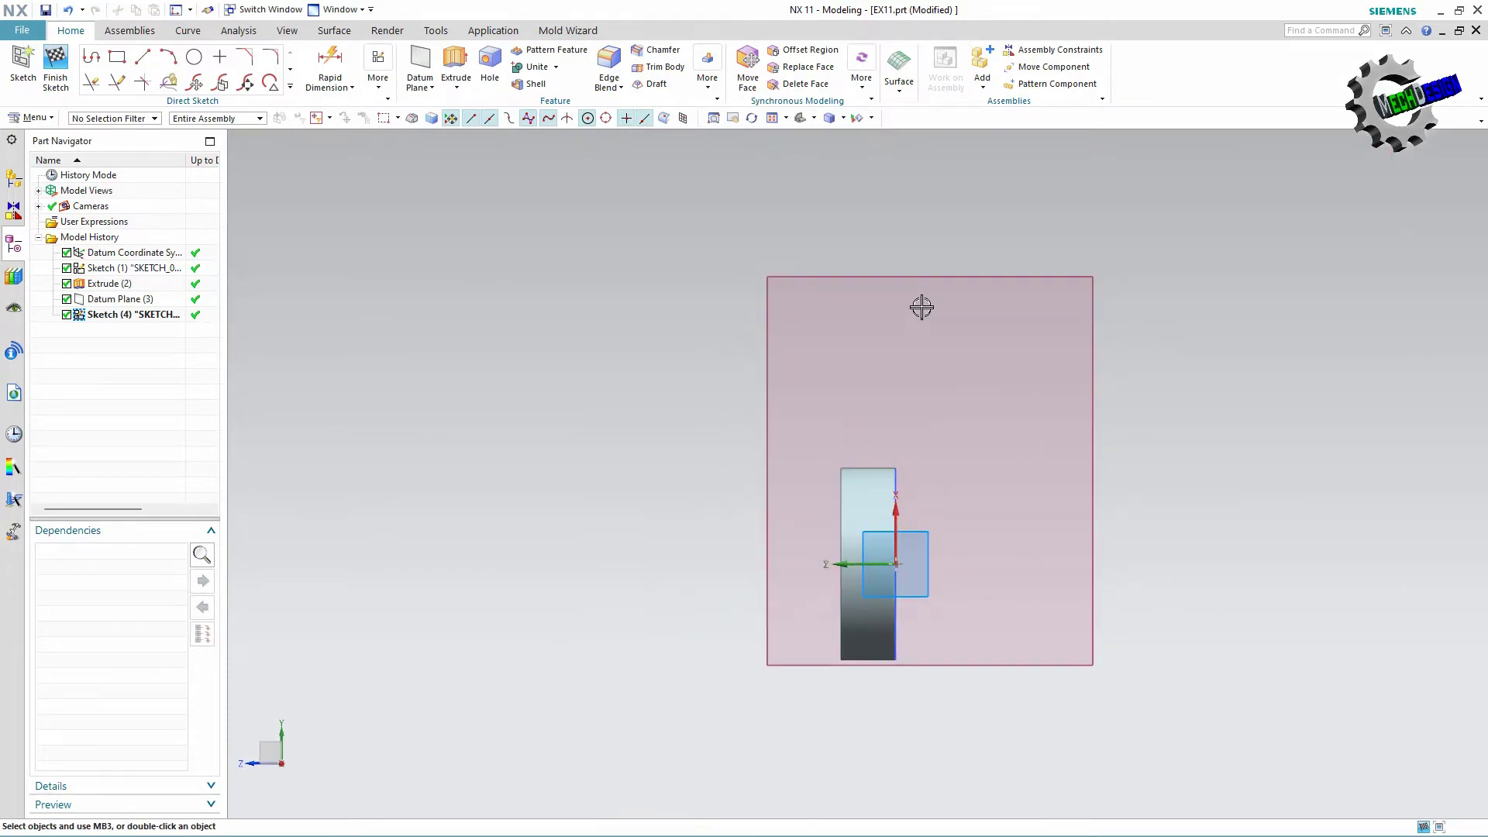
scroll(922, 306, up, 1)
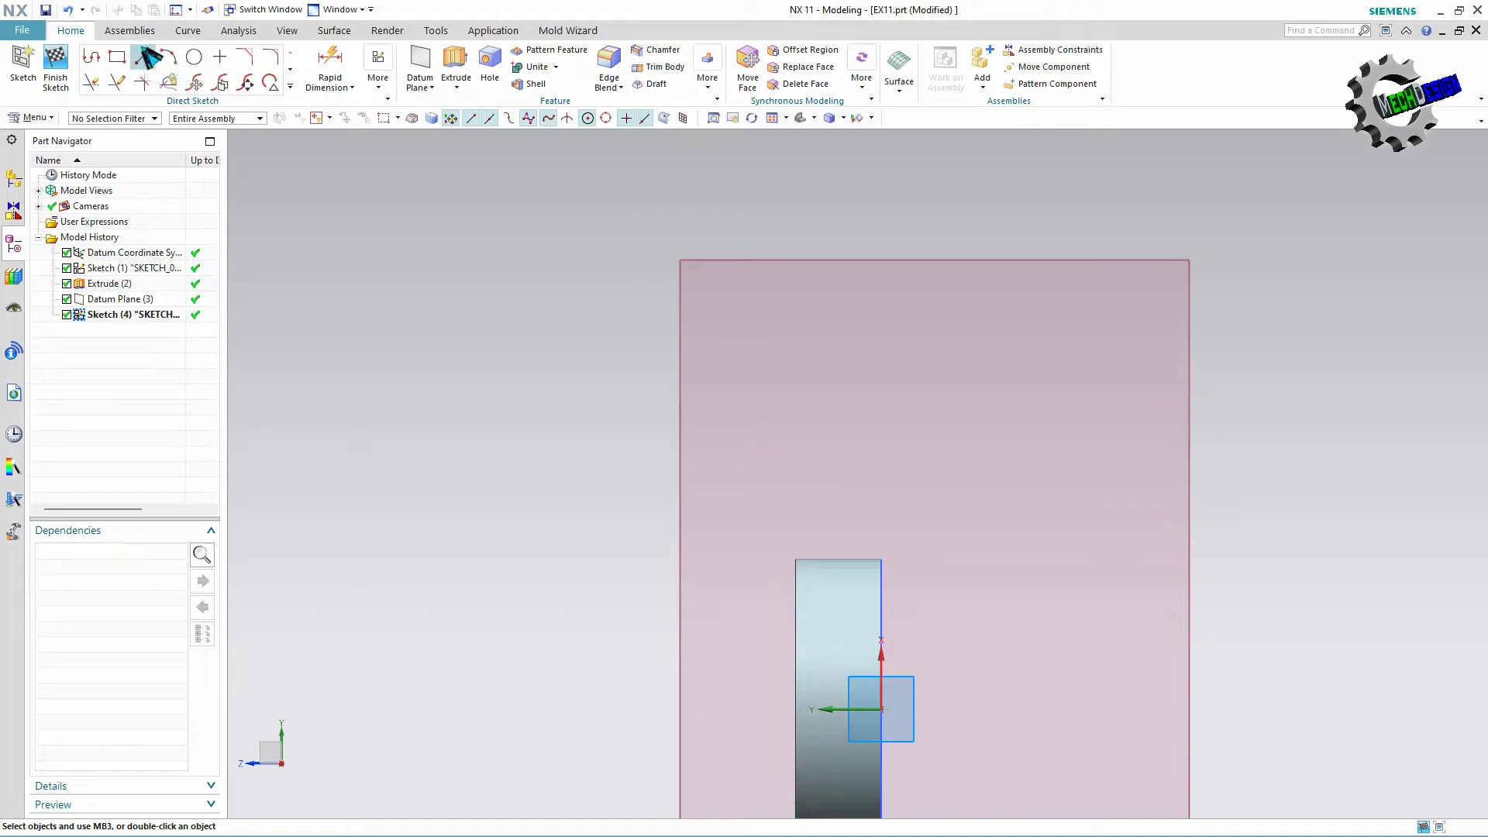
Draw a 2.0 horizontal line from the plate's top corner, then a 1.4 vertical line.
click(143, 57)
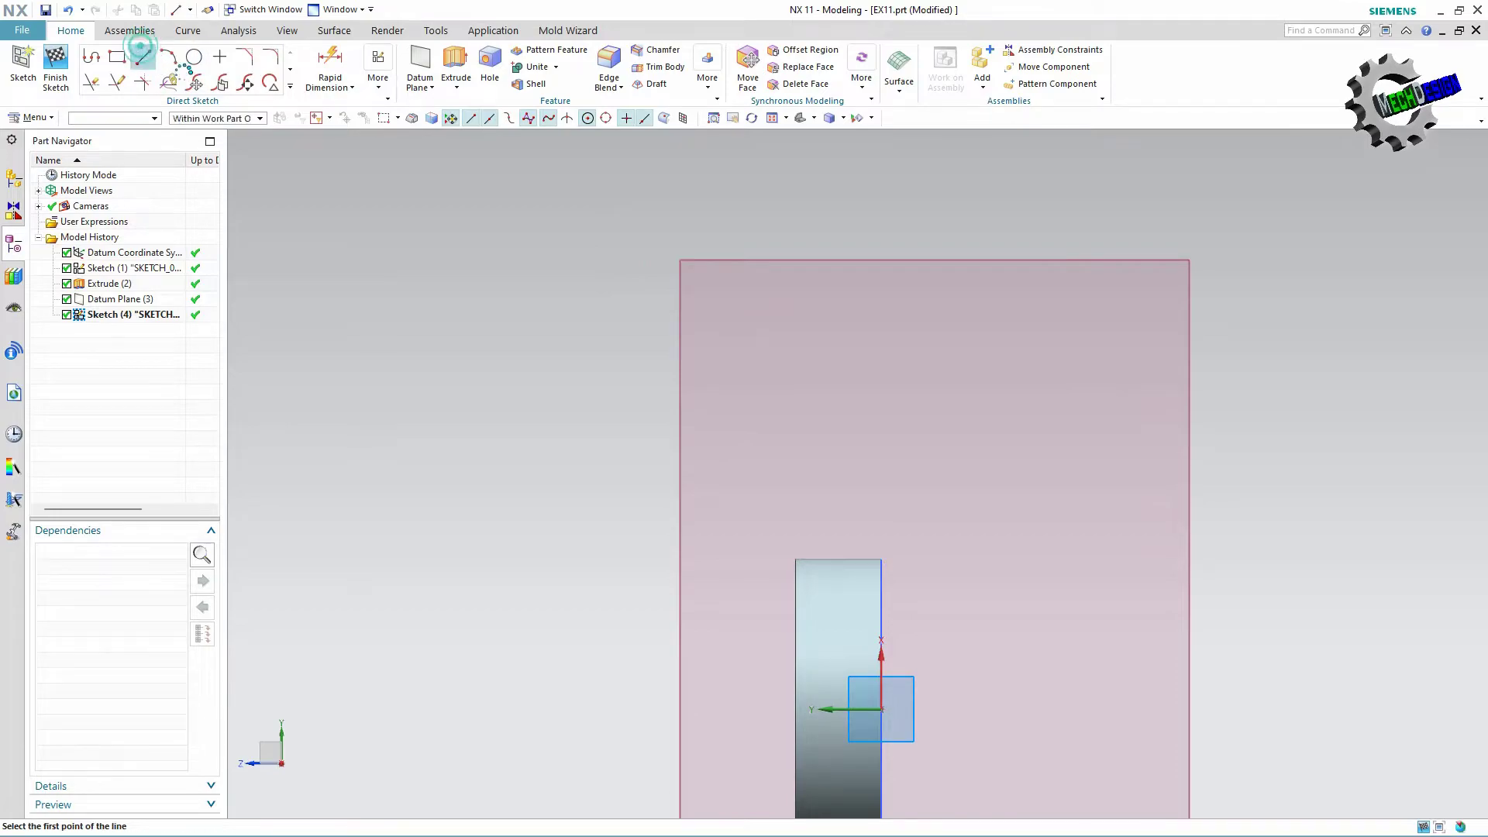
click(881, 559)
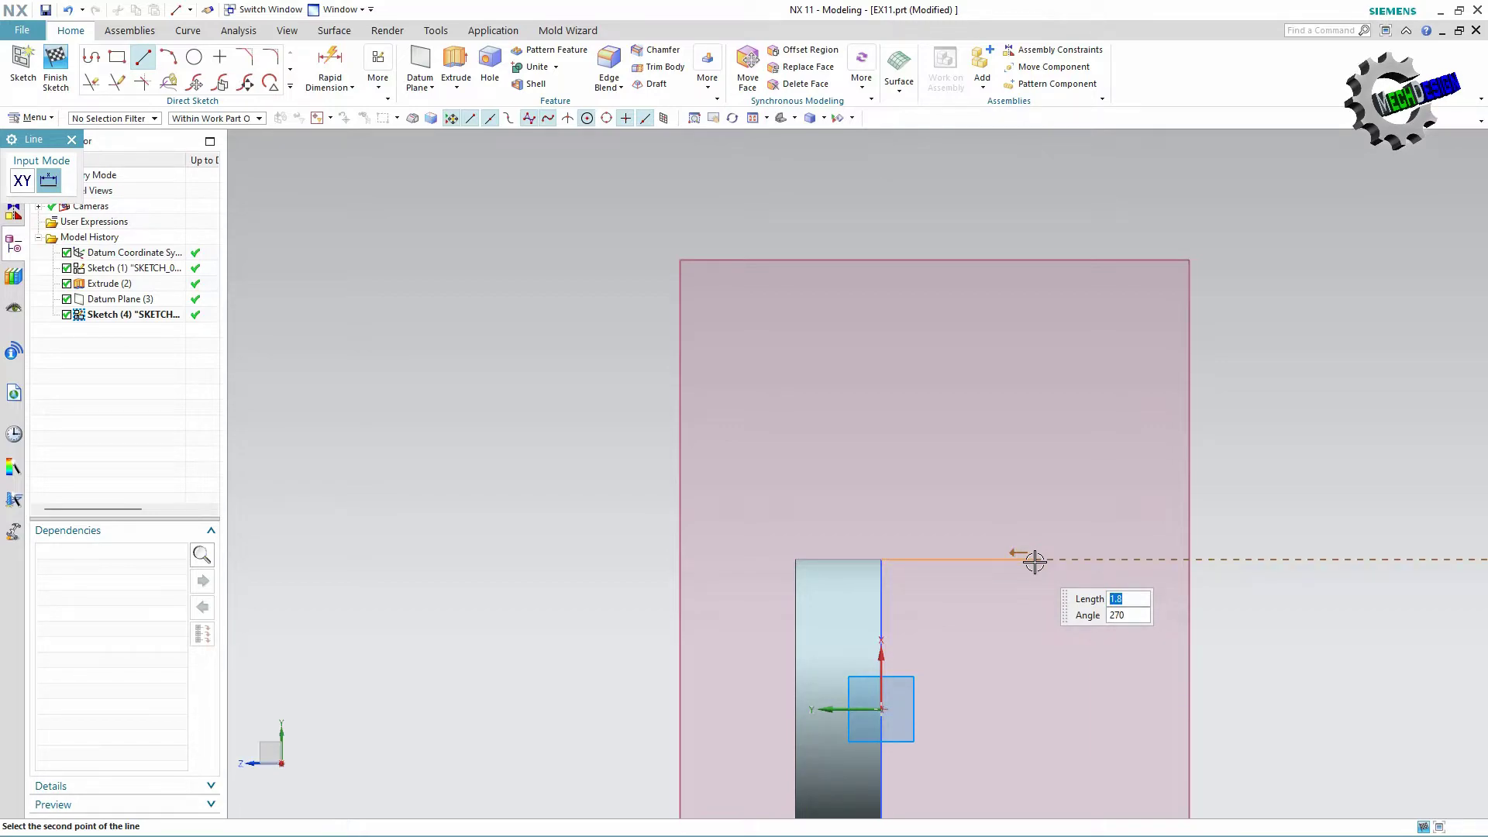
key(Return)
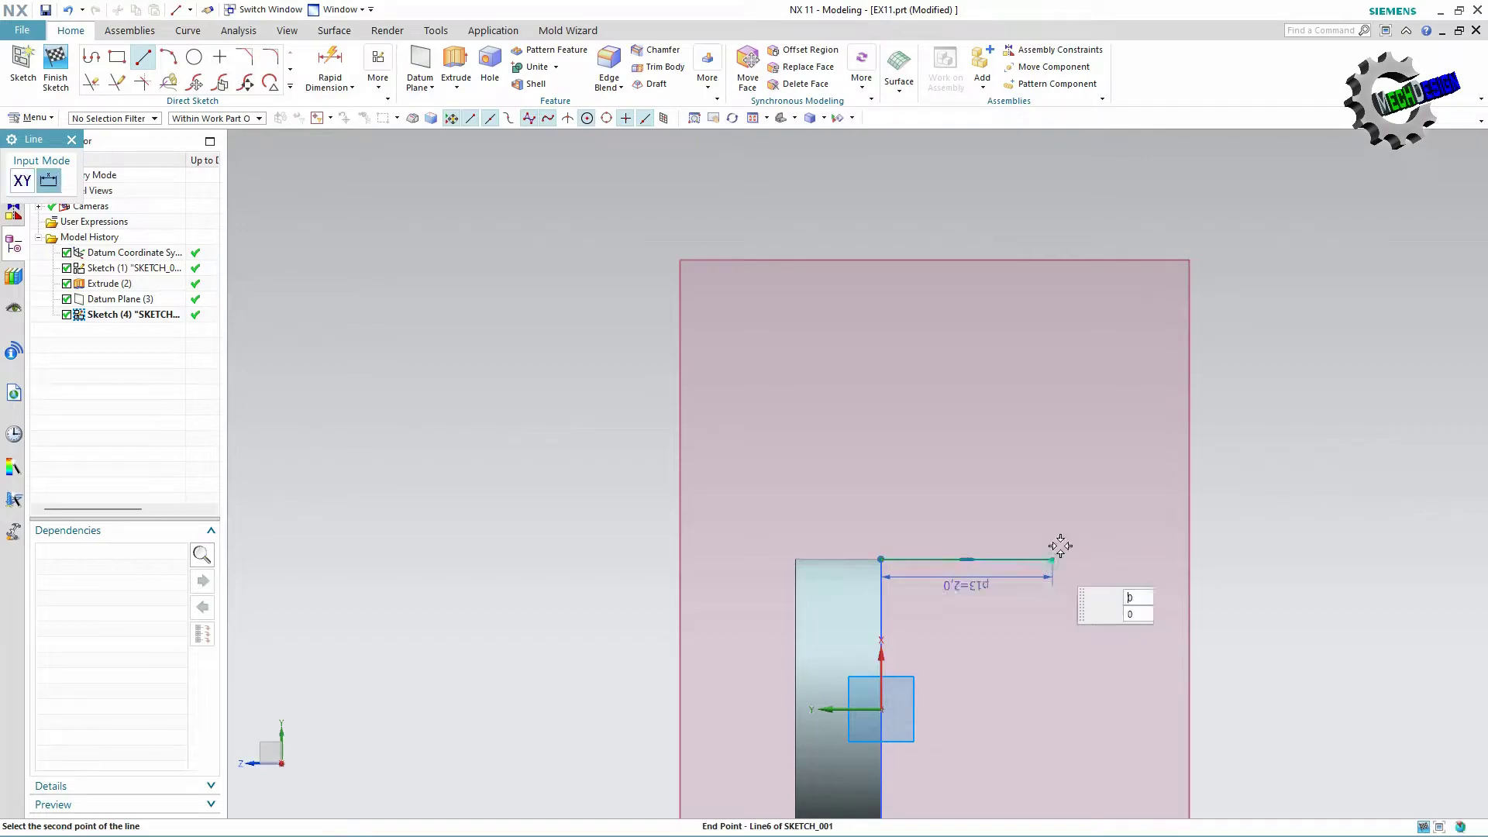
click(1052, 555)
text(1.375)
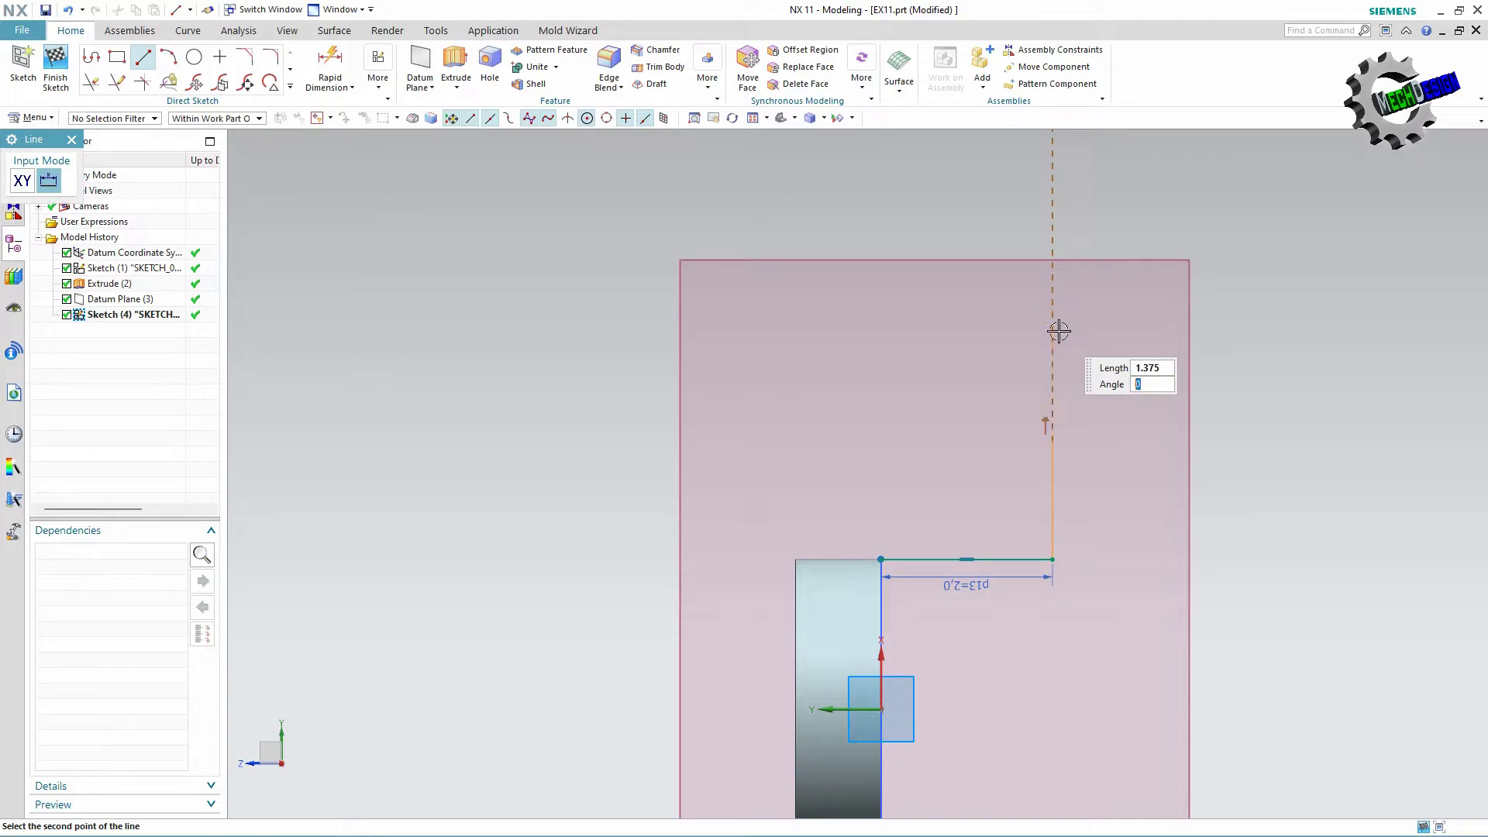
key(Return)
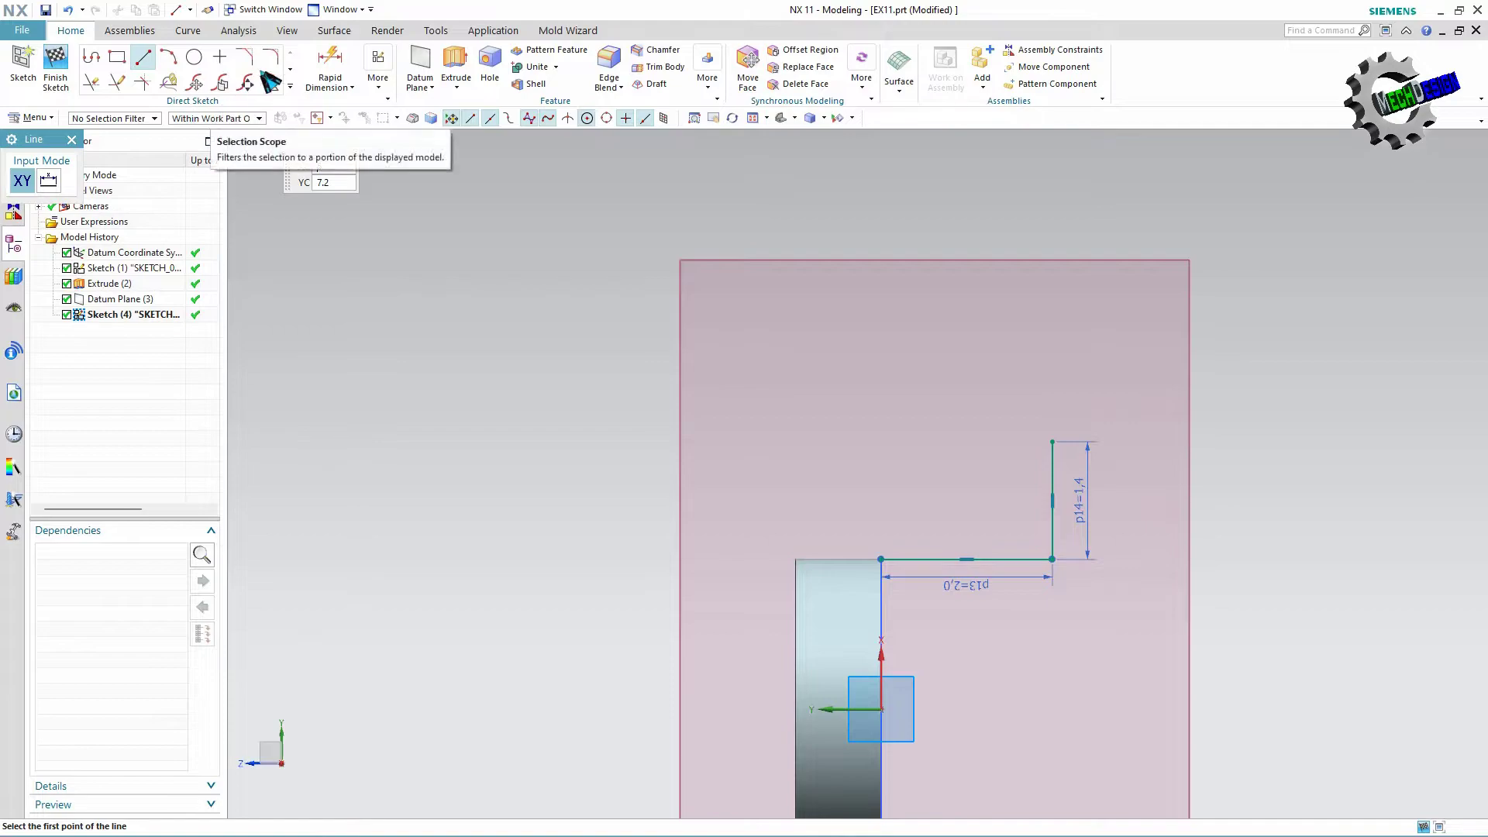
click(271, 56)
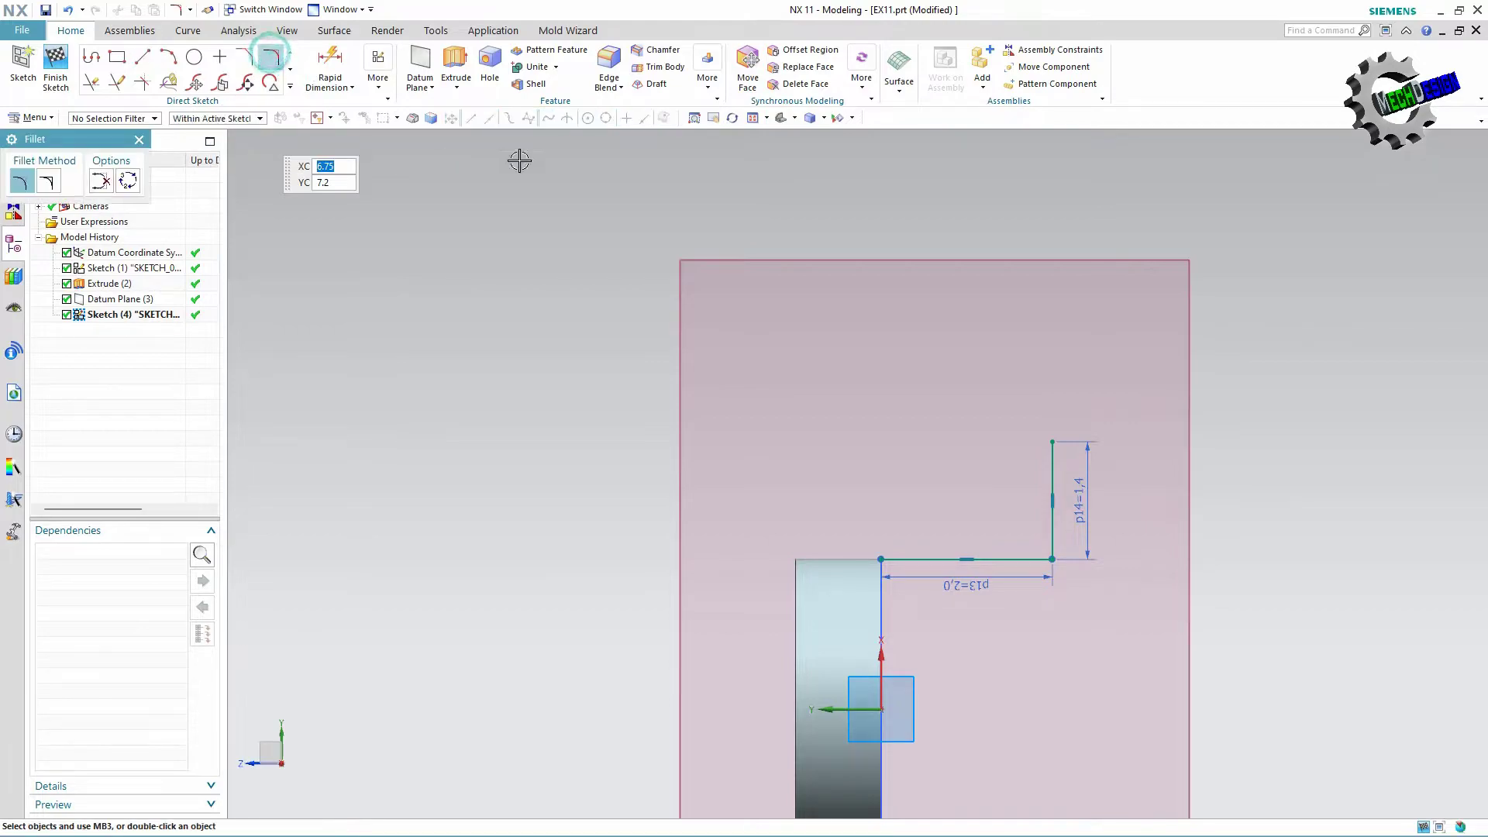
Round the corner between the 2.0 horizontal and 1.4 vertical lines with a 0.5 fillet.
click(1024, 558)
click(1051, 536)
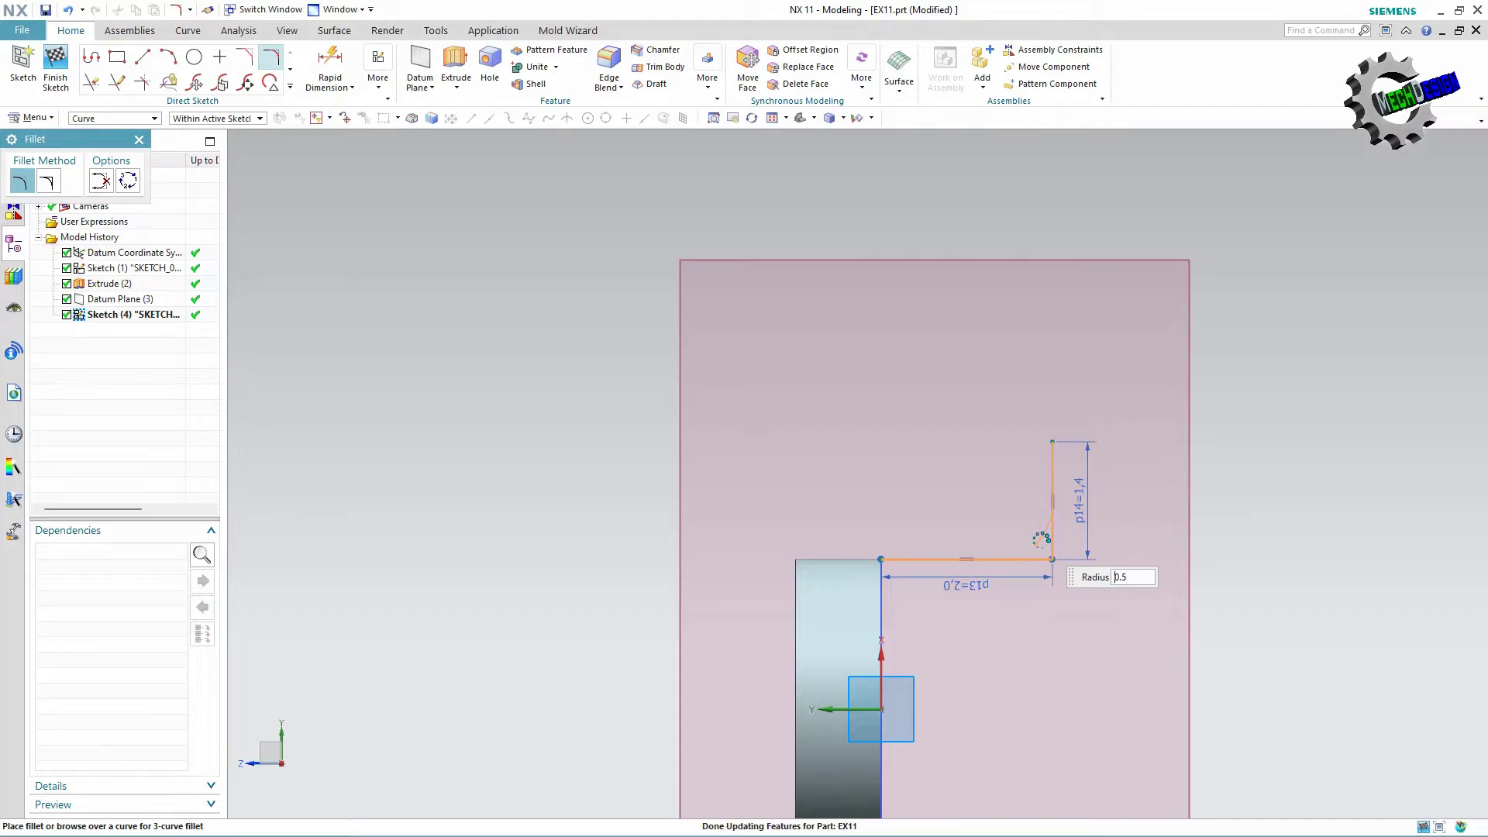
click(1041, 537)
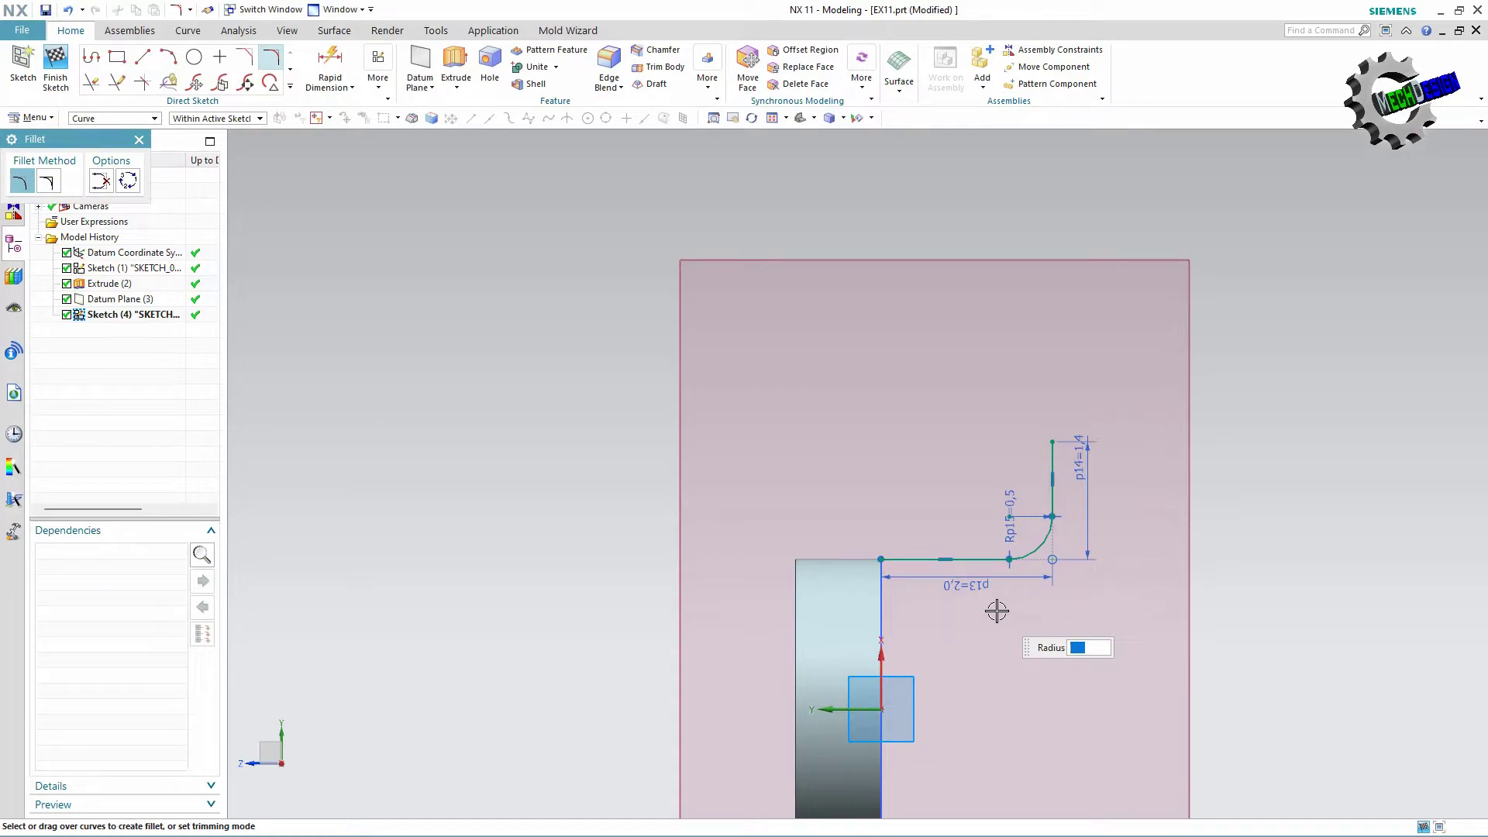
Start an Offset Curve on the horizontal sketch line.
click(291, 88)
click(194, 184)
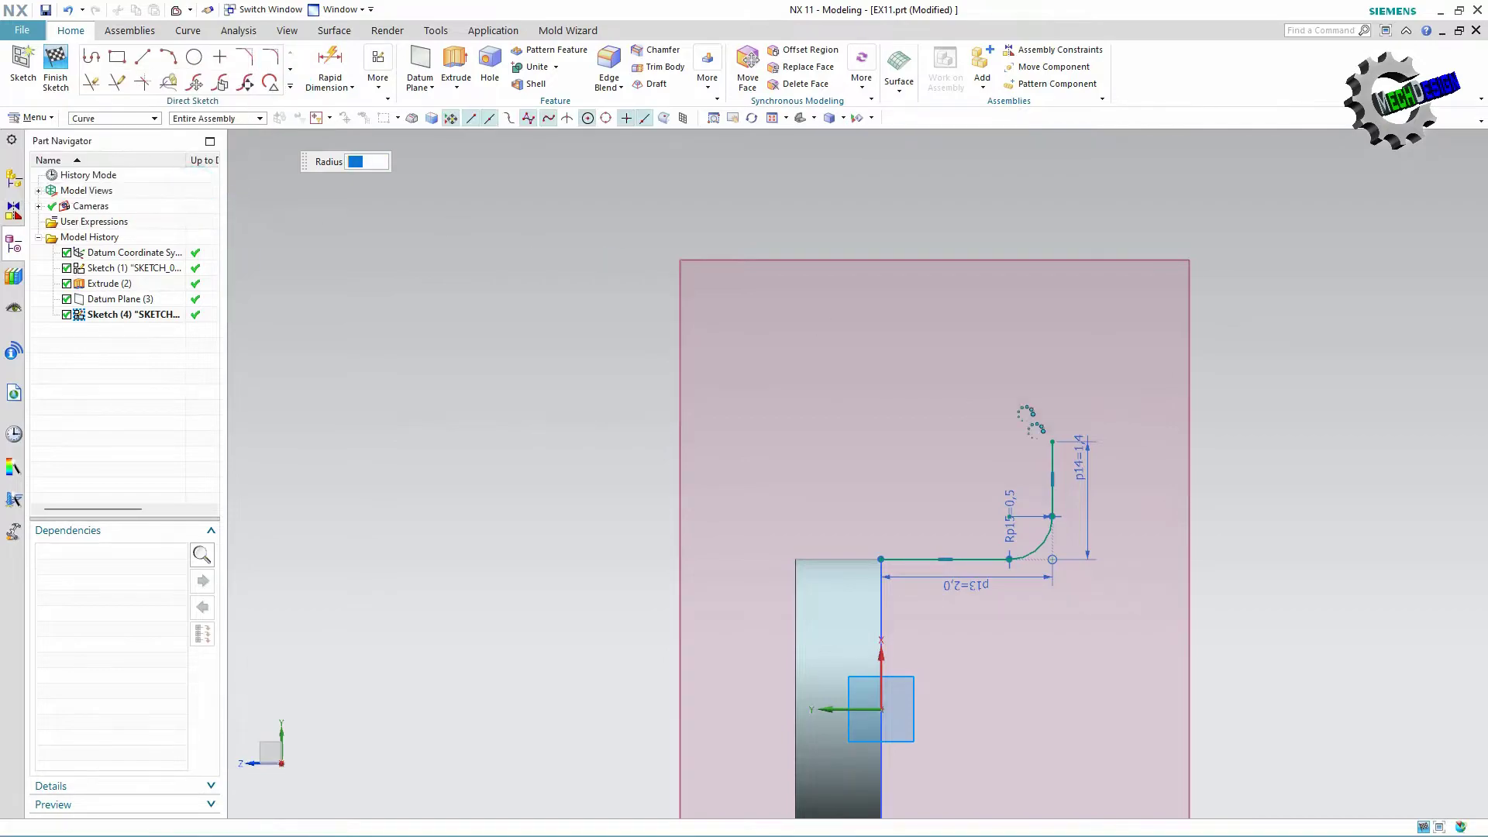
click(978, 558)
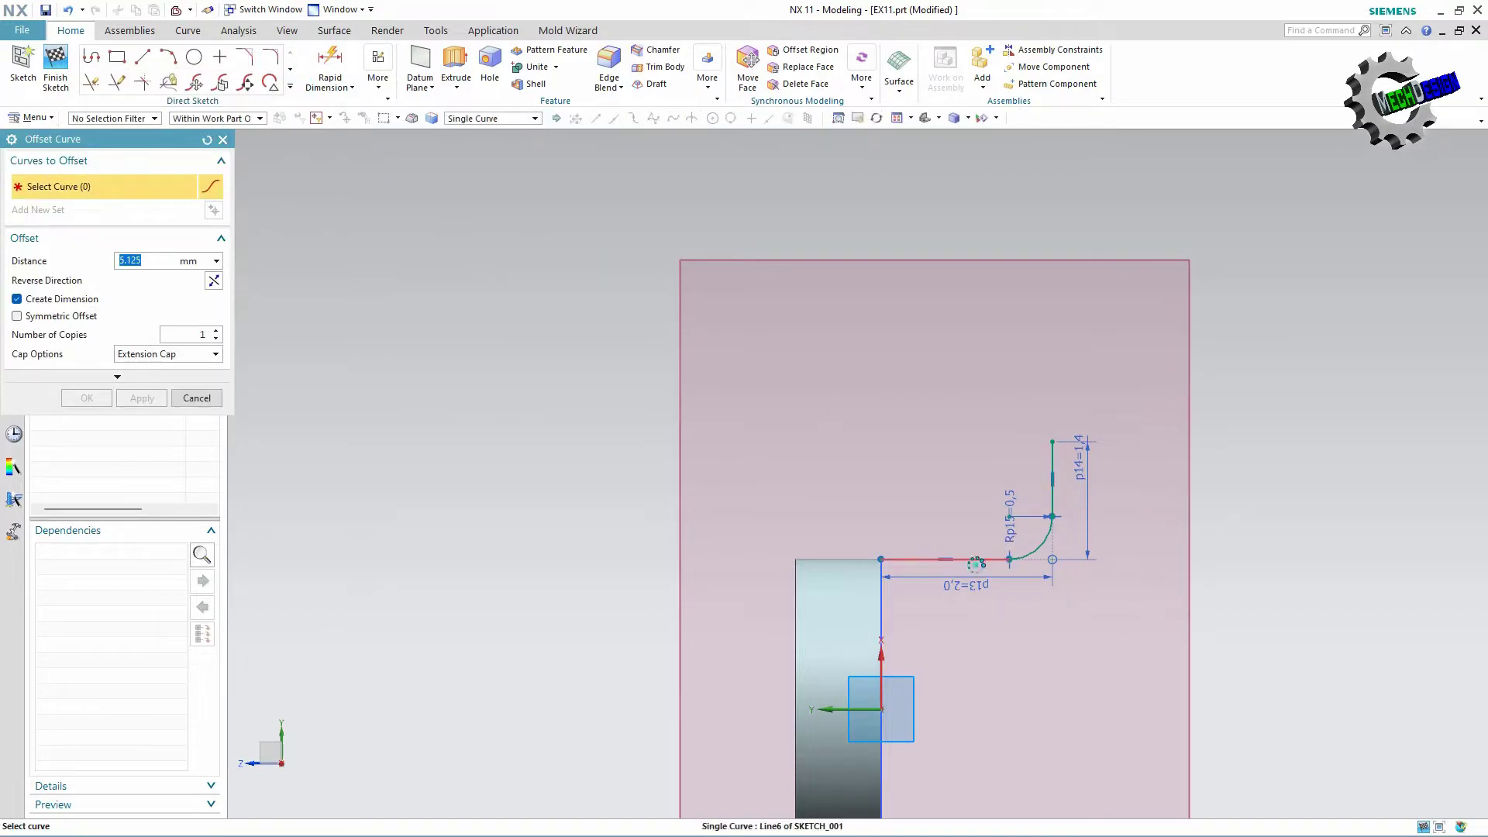
Offset the horizontal line, fillet arc and vertical line together by 1 mm.
click(1041, 547)
click(1052, 473)
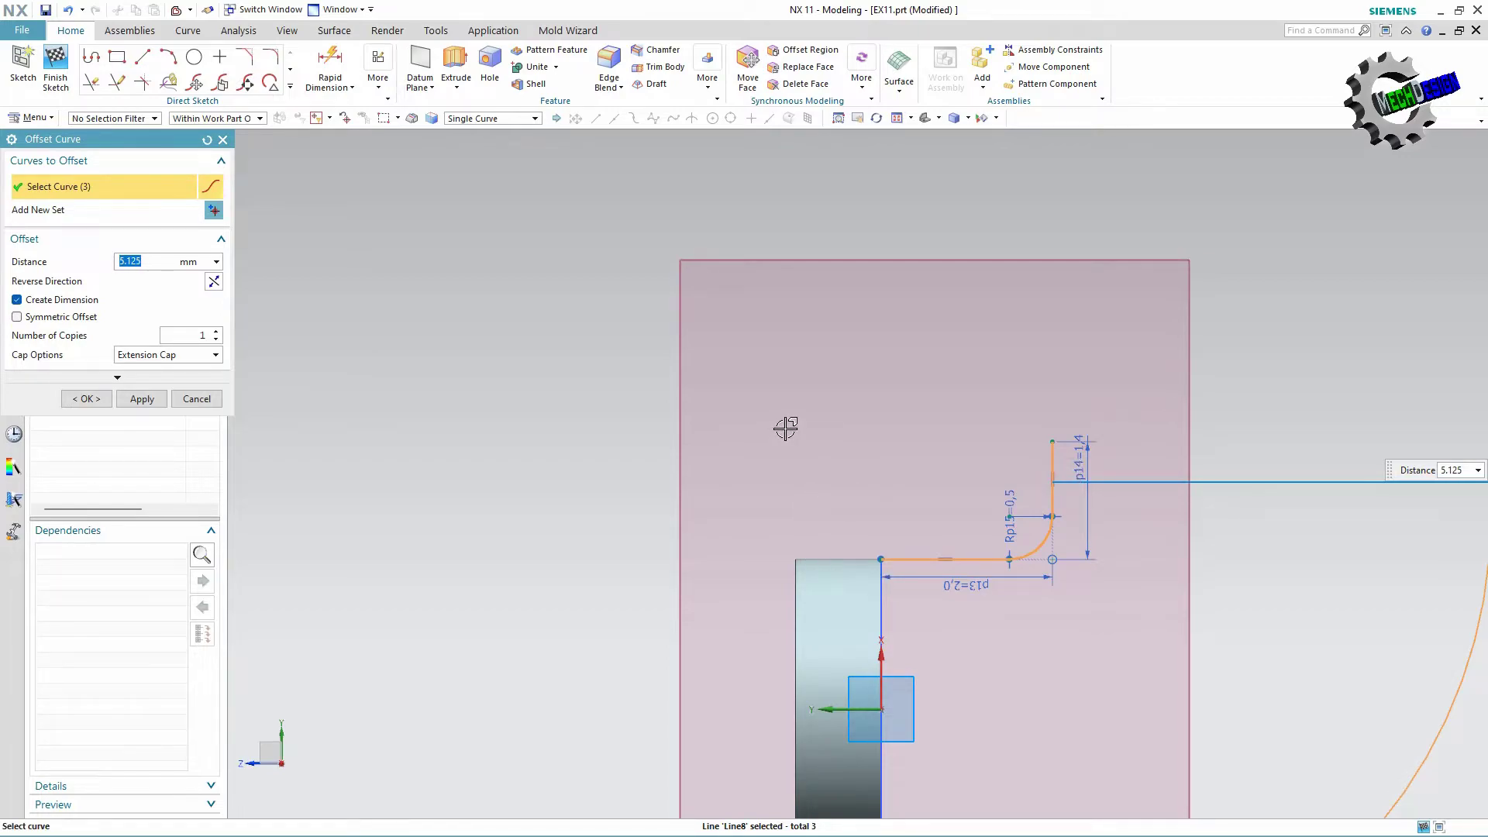
text(1)
key(Return)
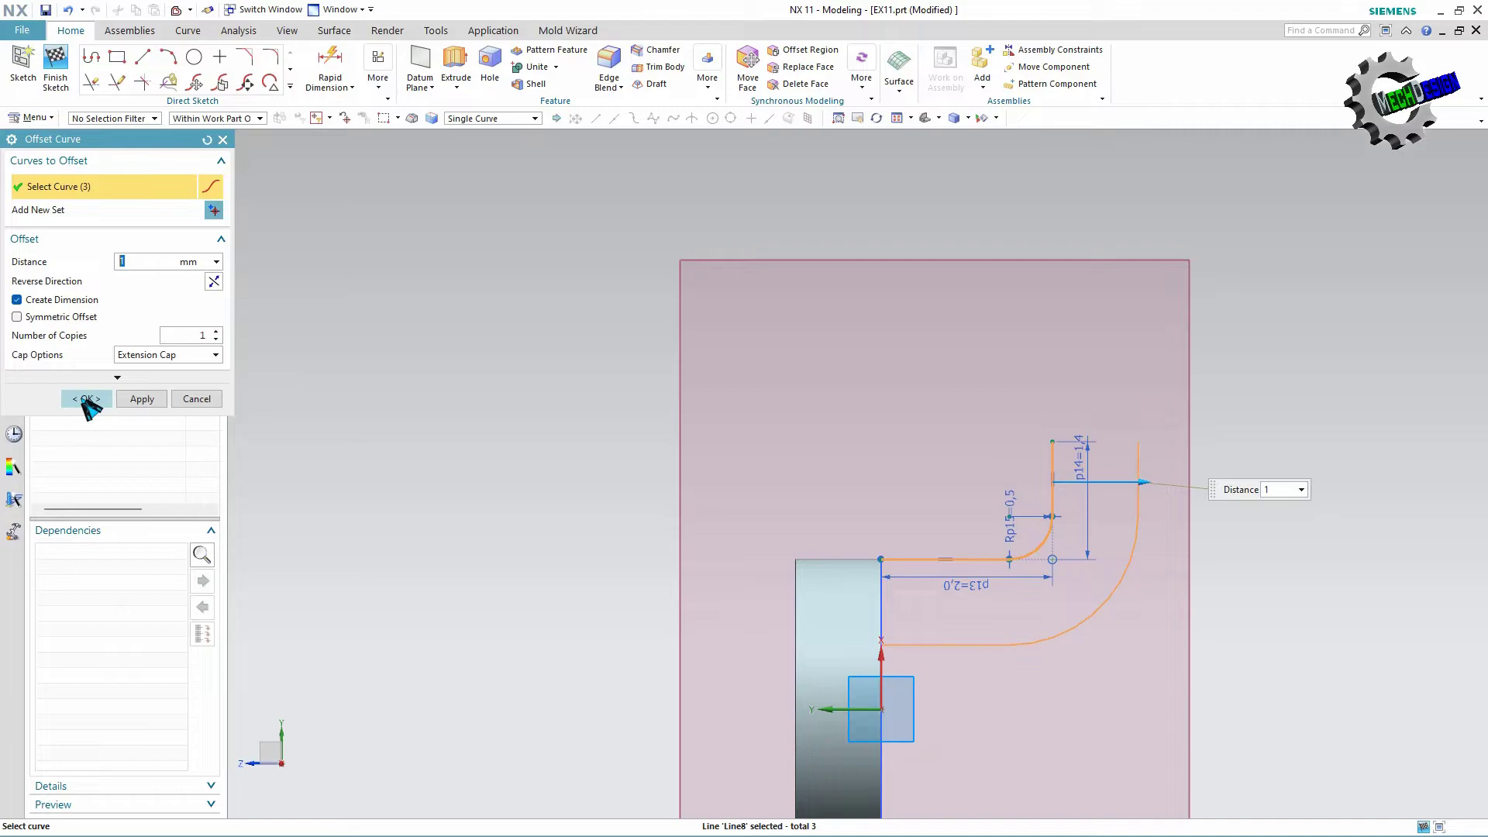
click(82, 398)
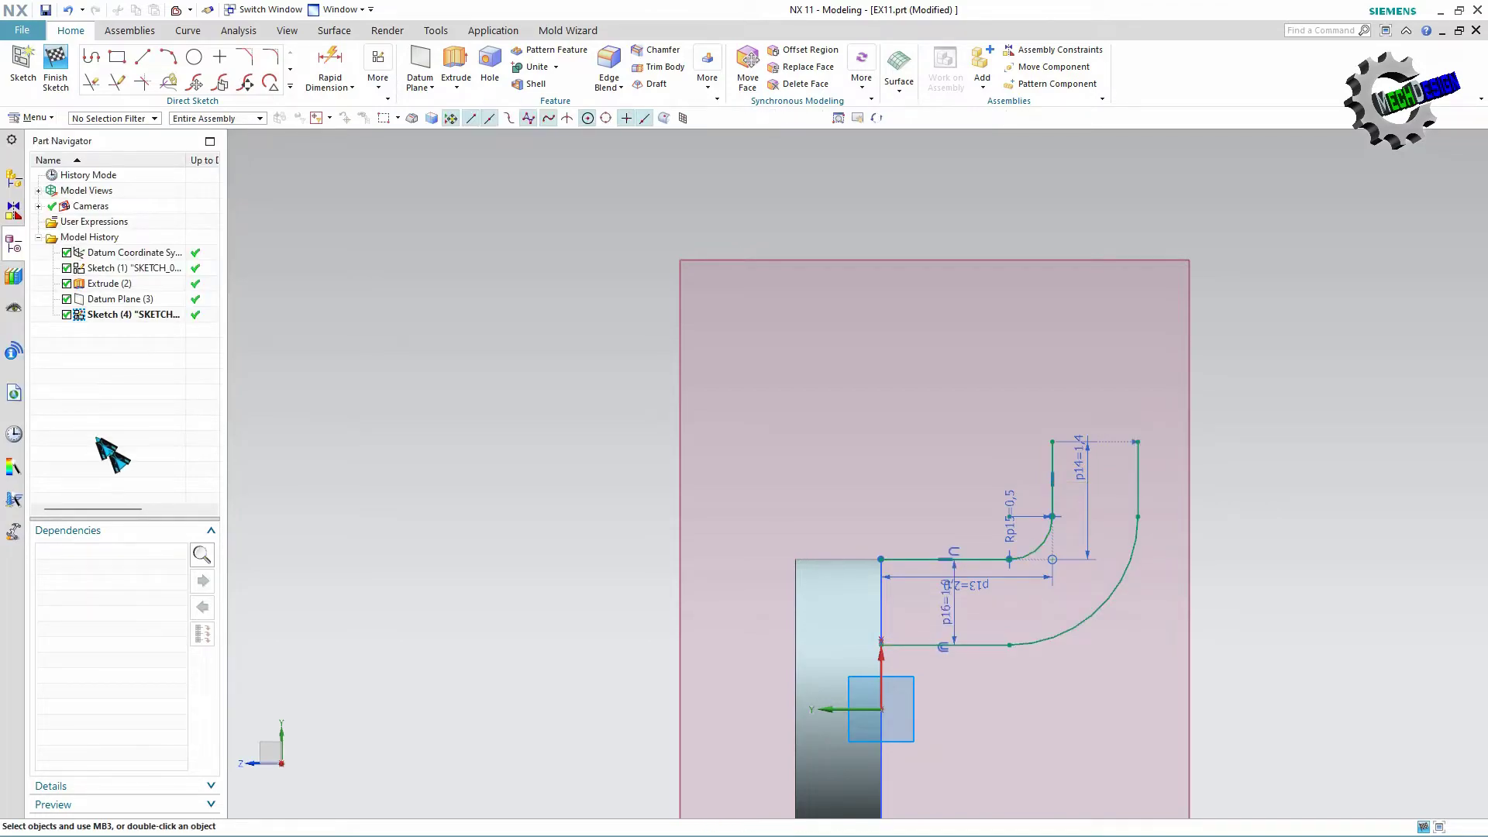
scroll(788, 471, down, 2)
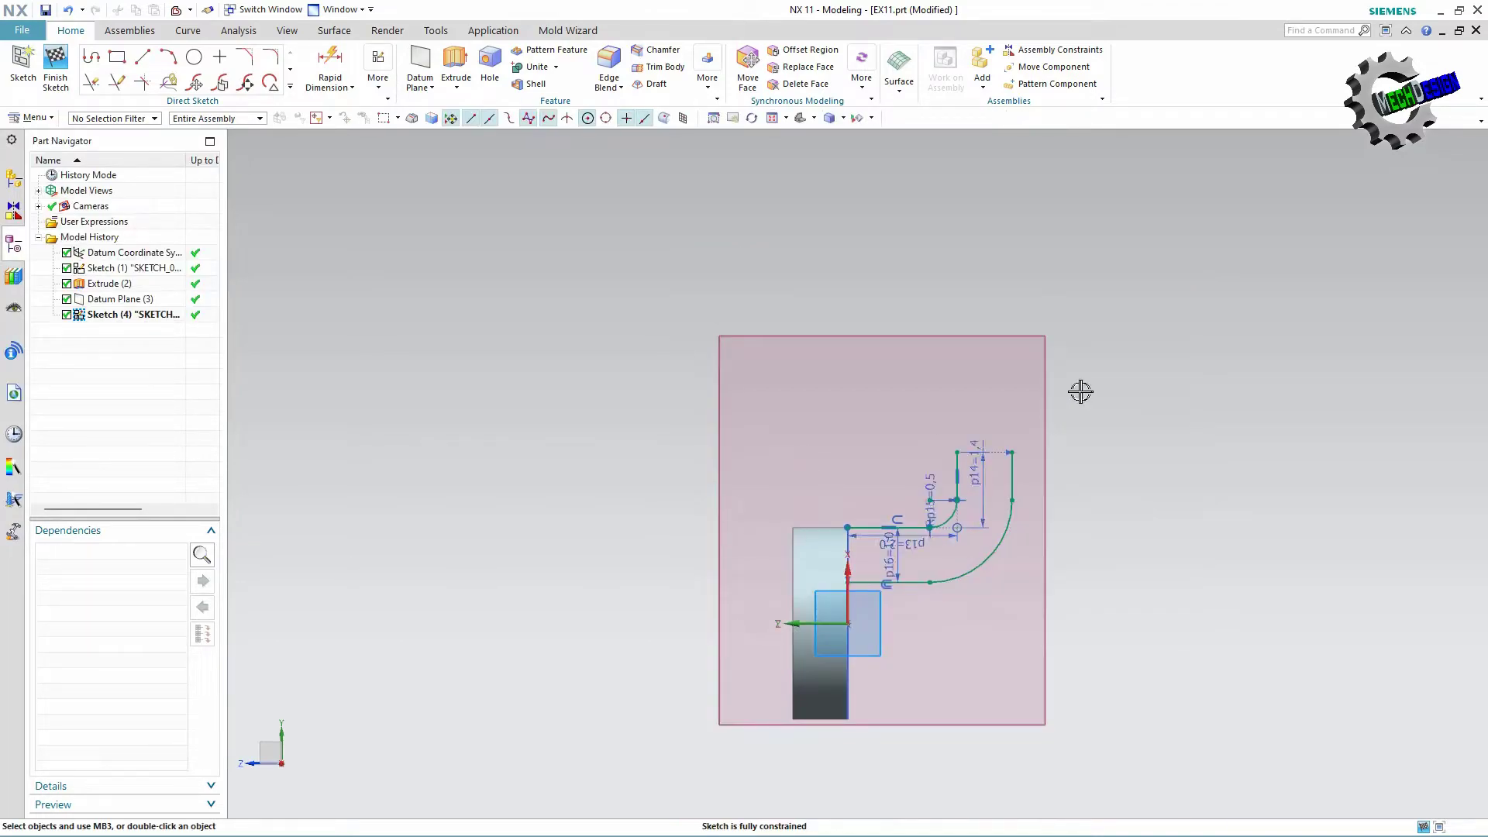
Join the inner and offset profiles with lines at the base and top, then finish Sketch (4).
scroll(1026, 428, up, 2)
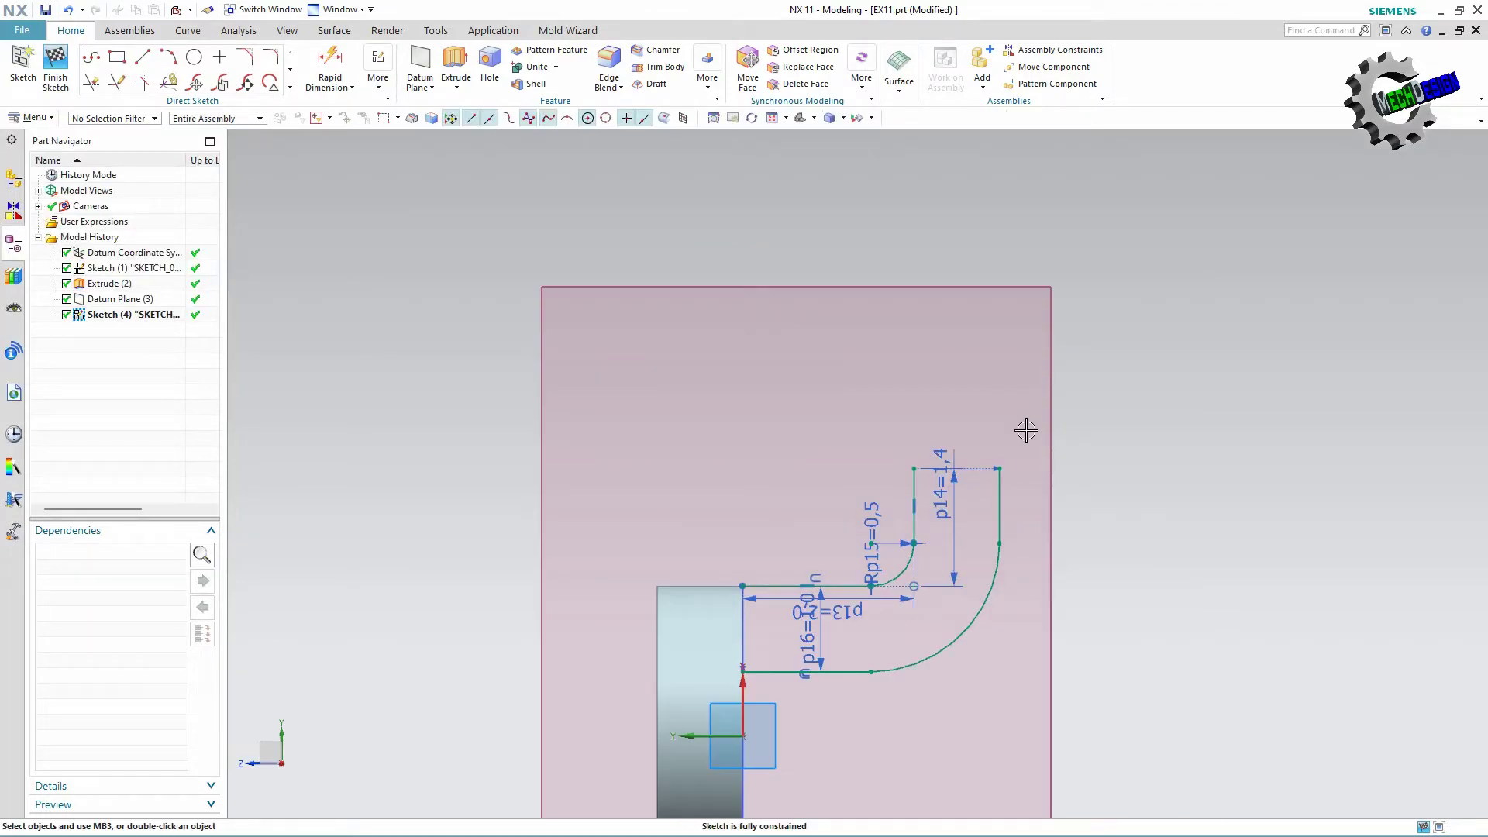
click(142, 57)
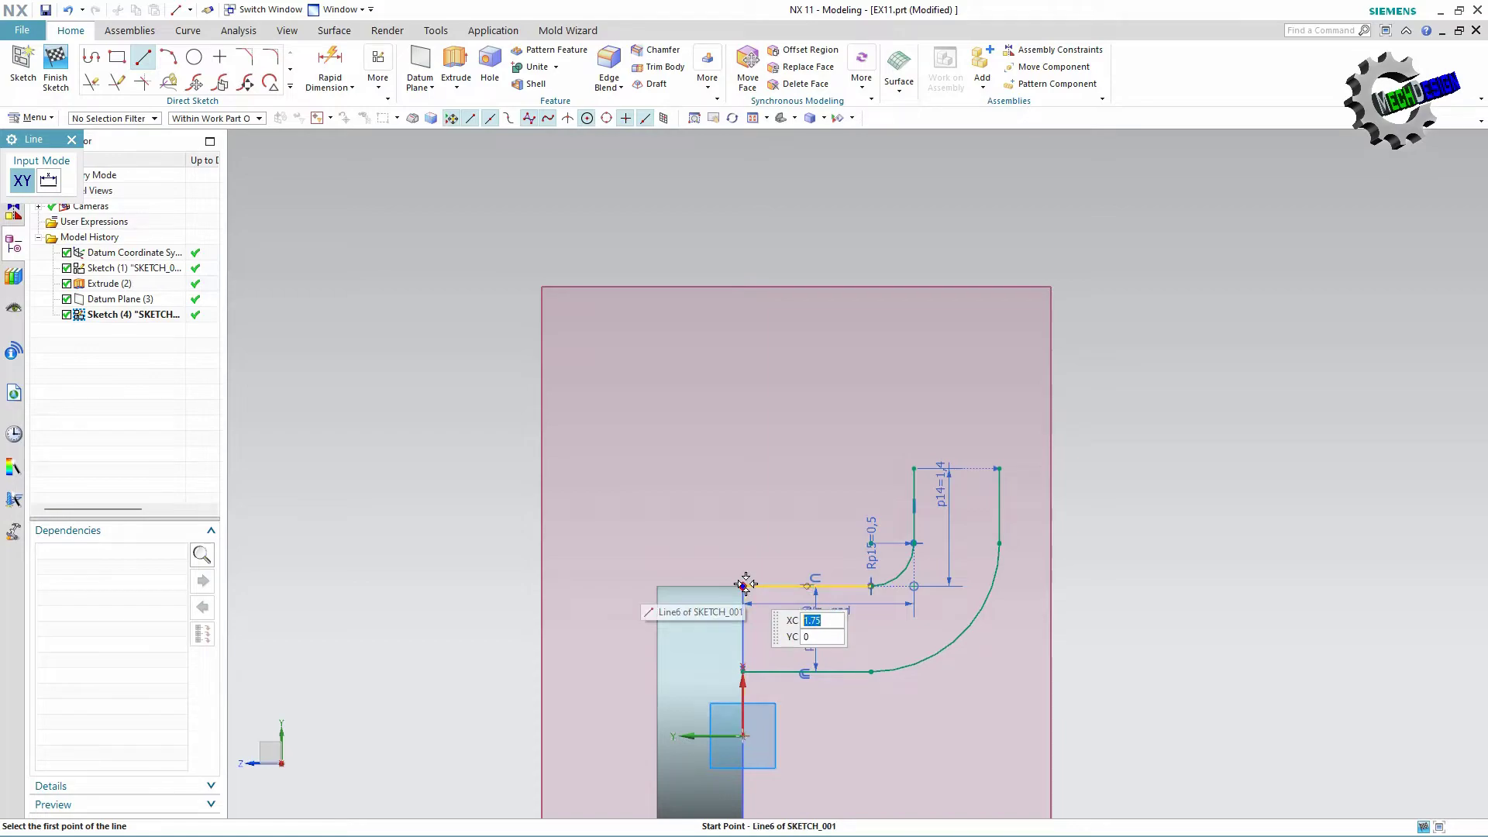
click(745, 588)
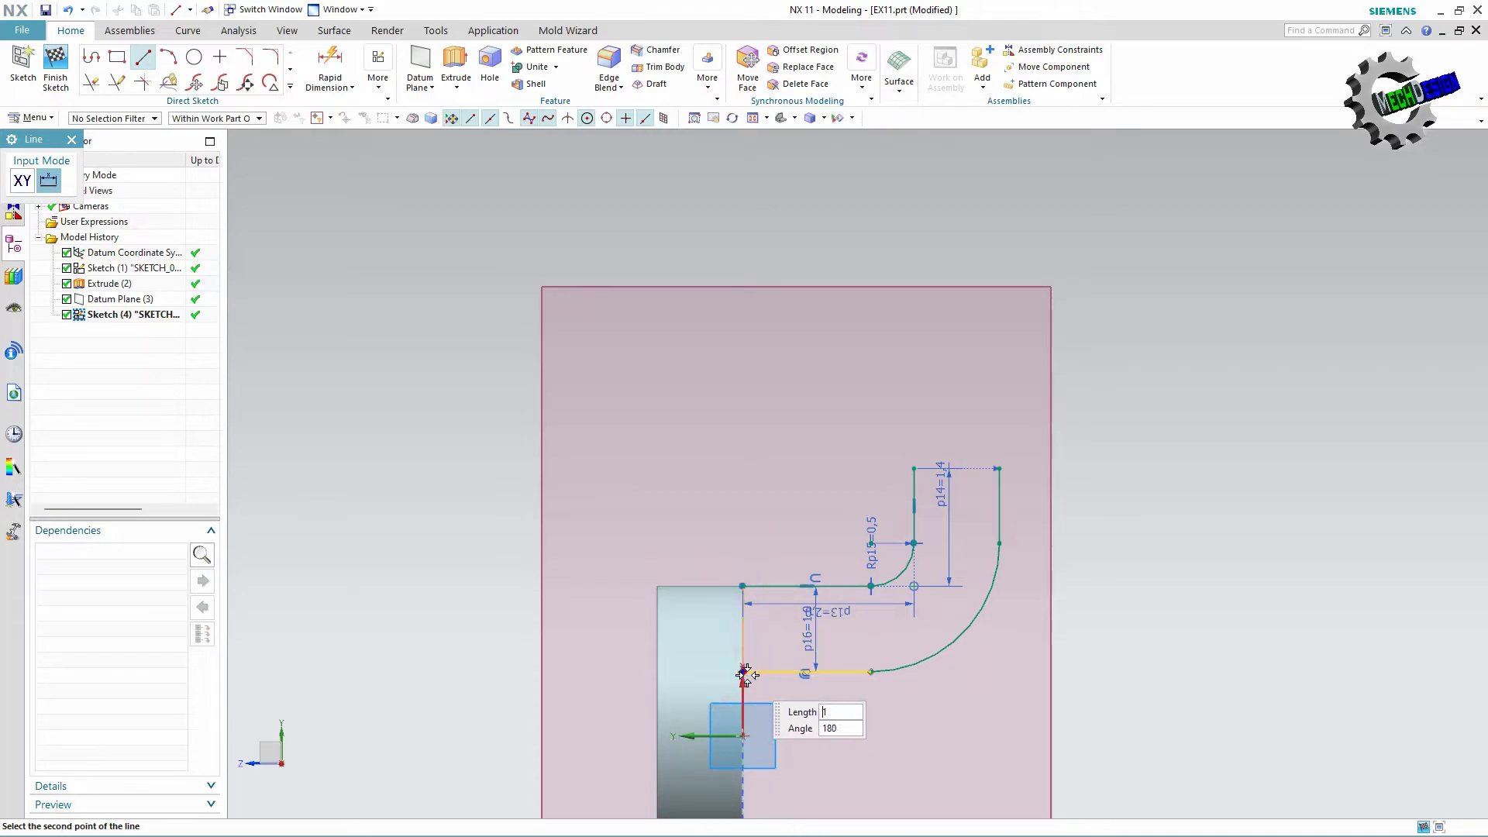
click(746, 674)
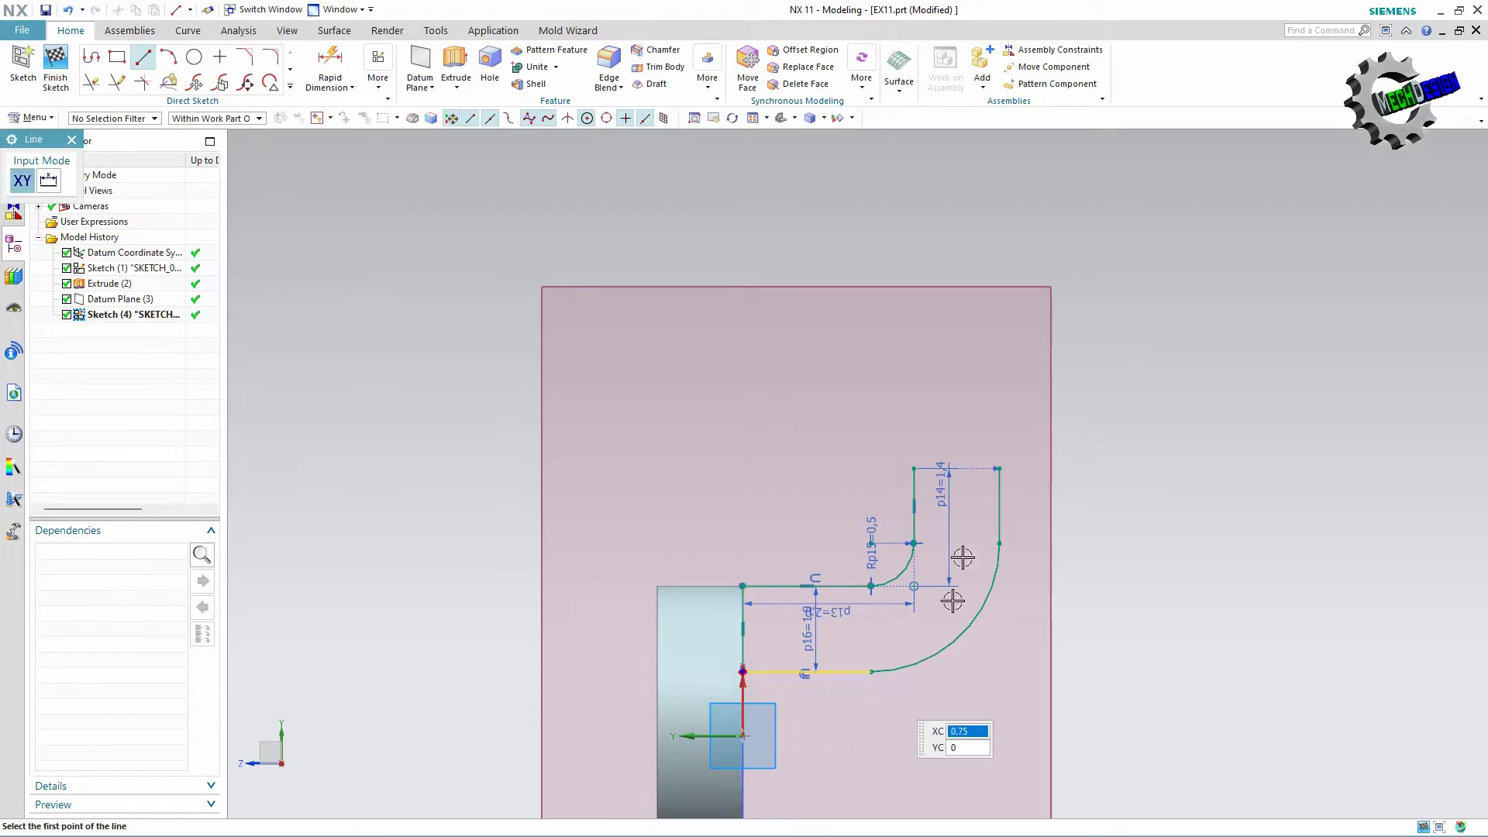
click(914, 469)
click(998, 468)
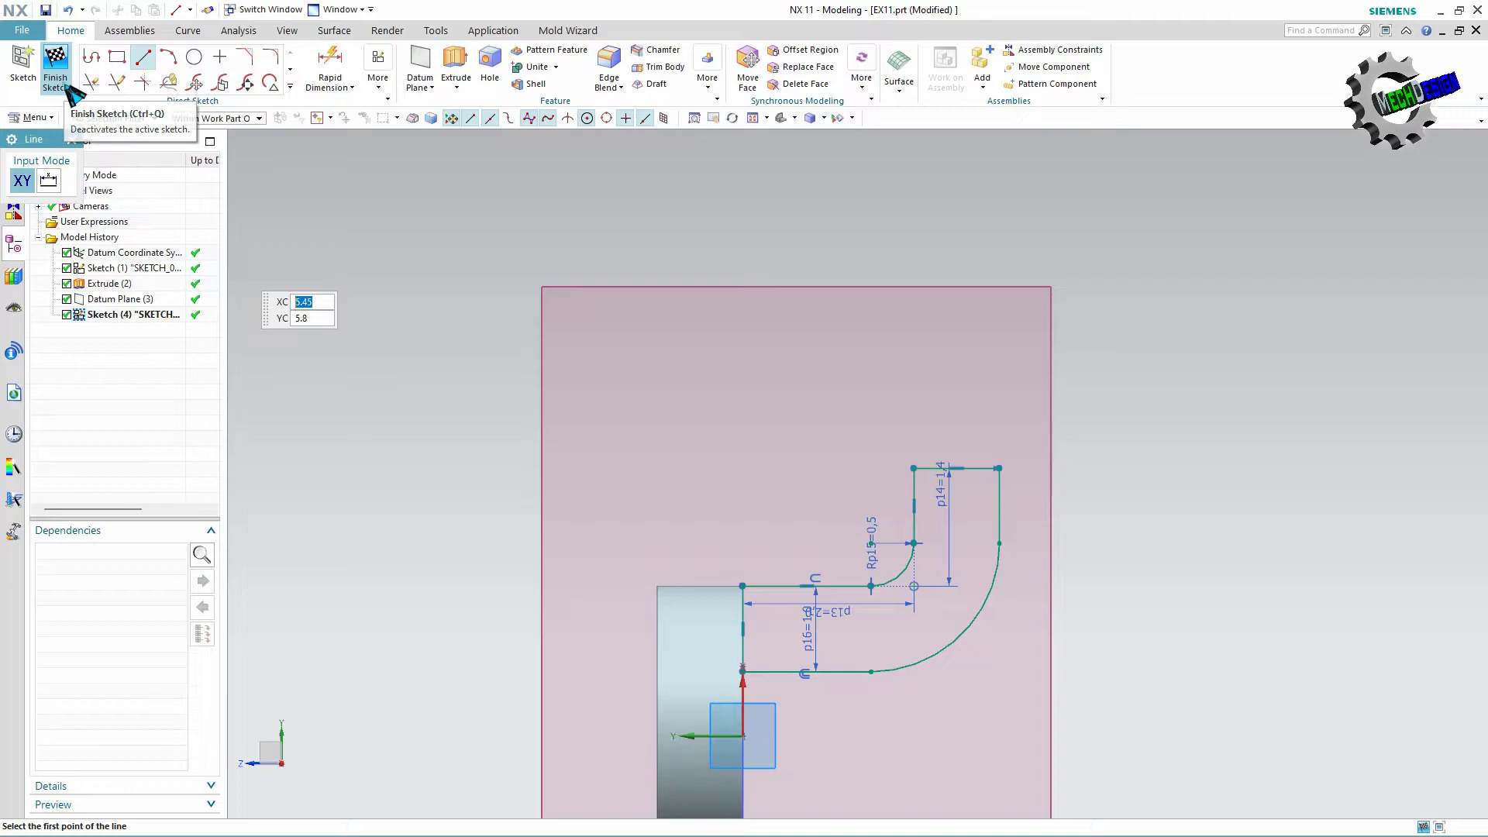
click(66, 86)
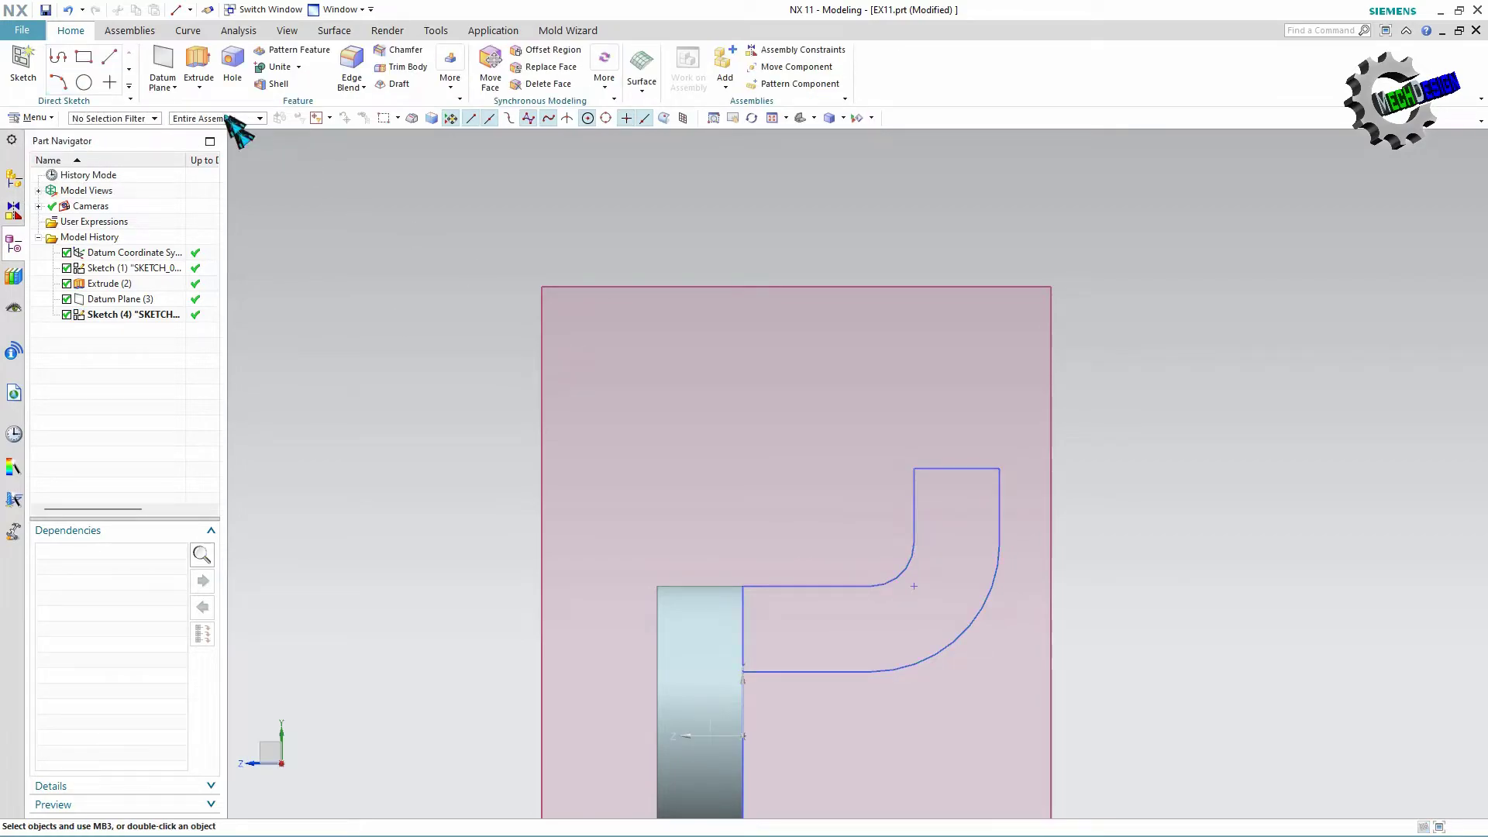
Extrude the closed arm profile from -2 to 2 with Boolean Unite to the plate.
click(199, 56)
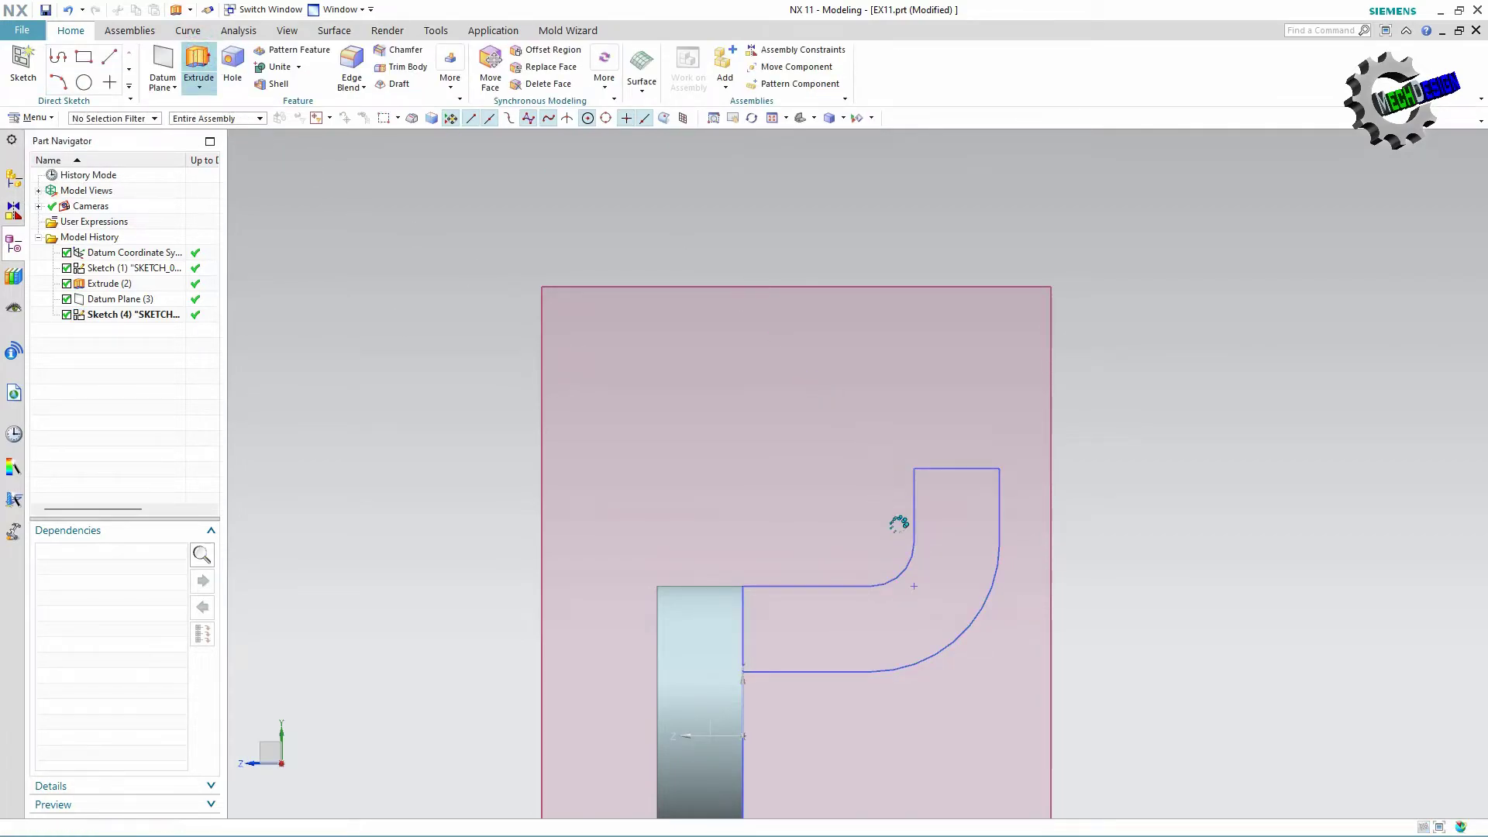
click(915, 492)
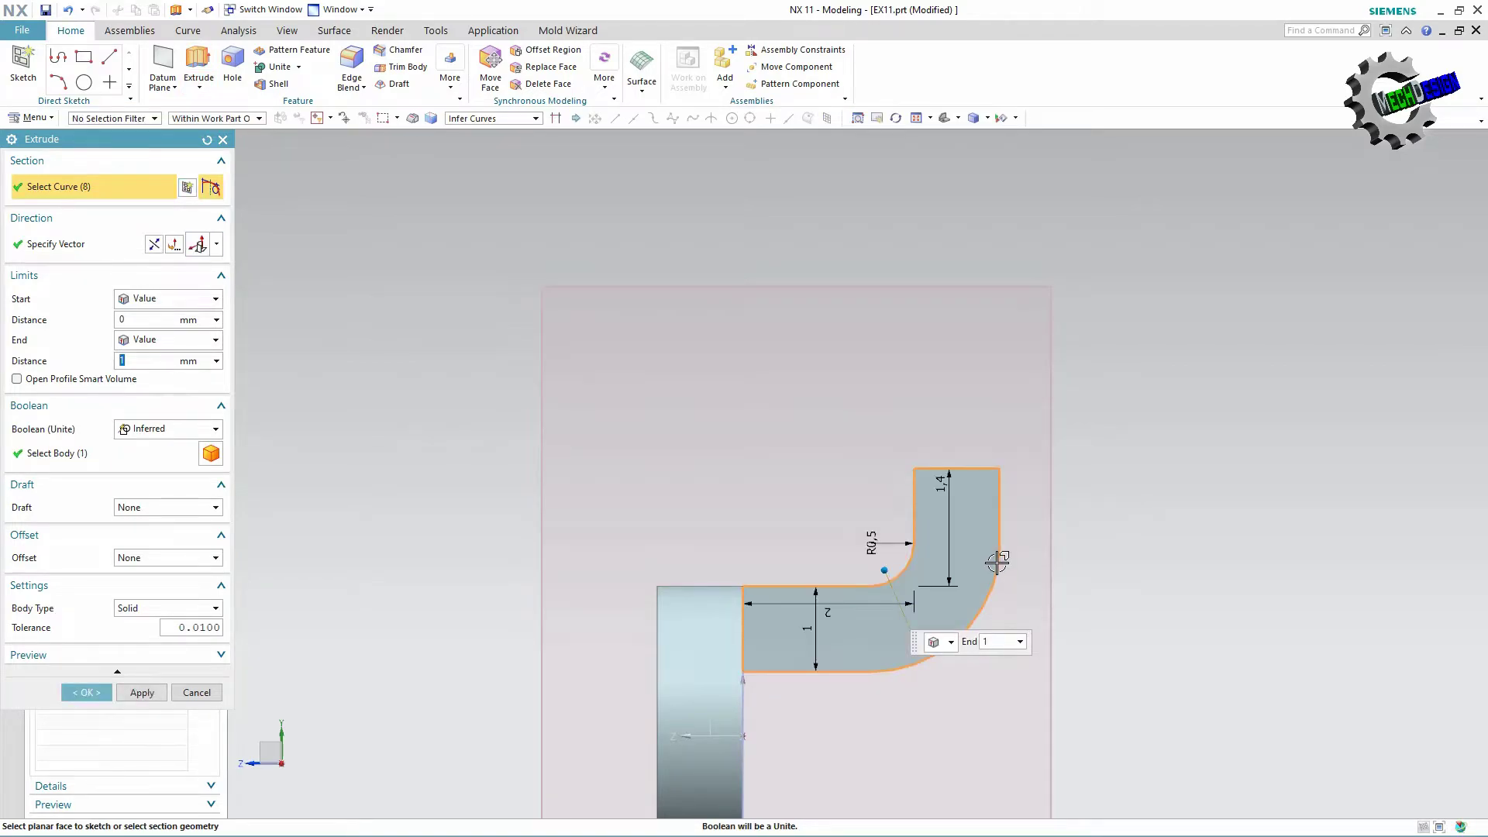
middle_drag(998, 525, 899, 552)
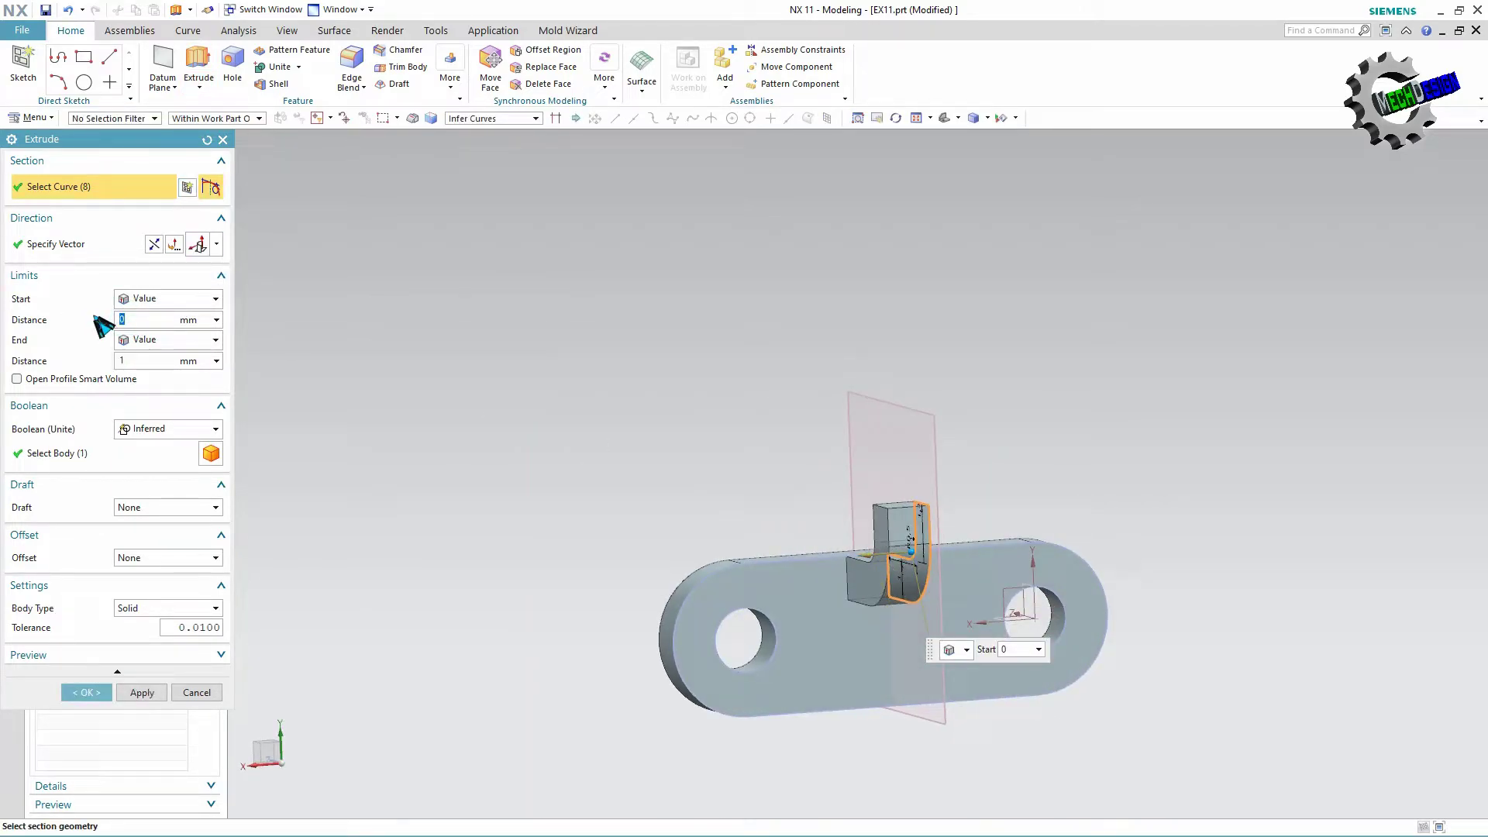
text(2)
key(Return)
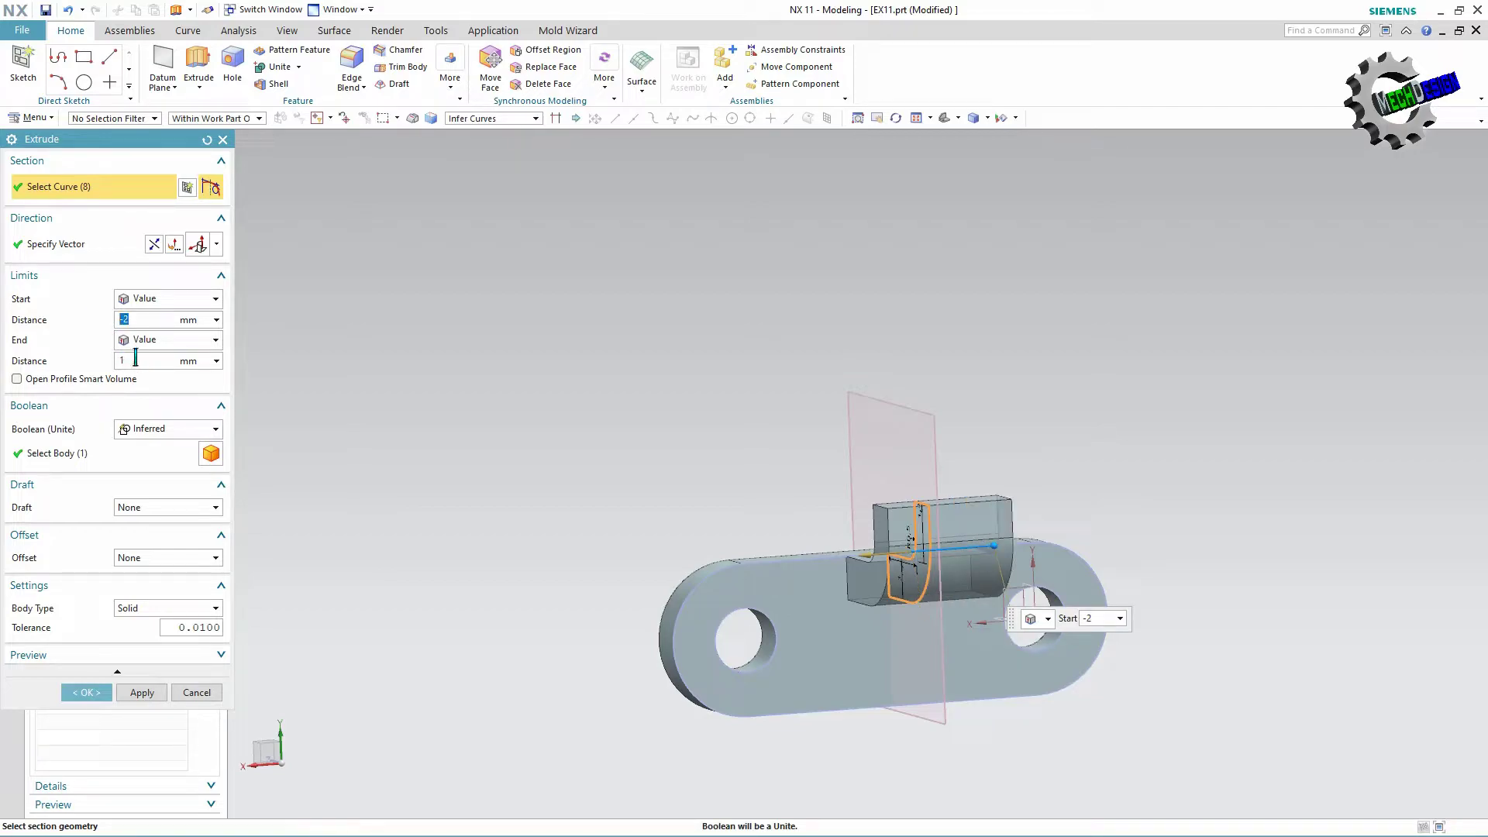
click(135, 359)
text(2)
key(Return)
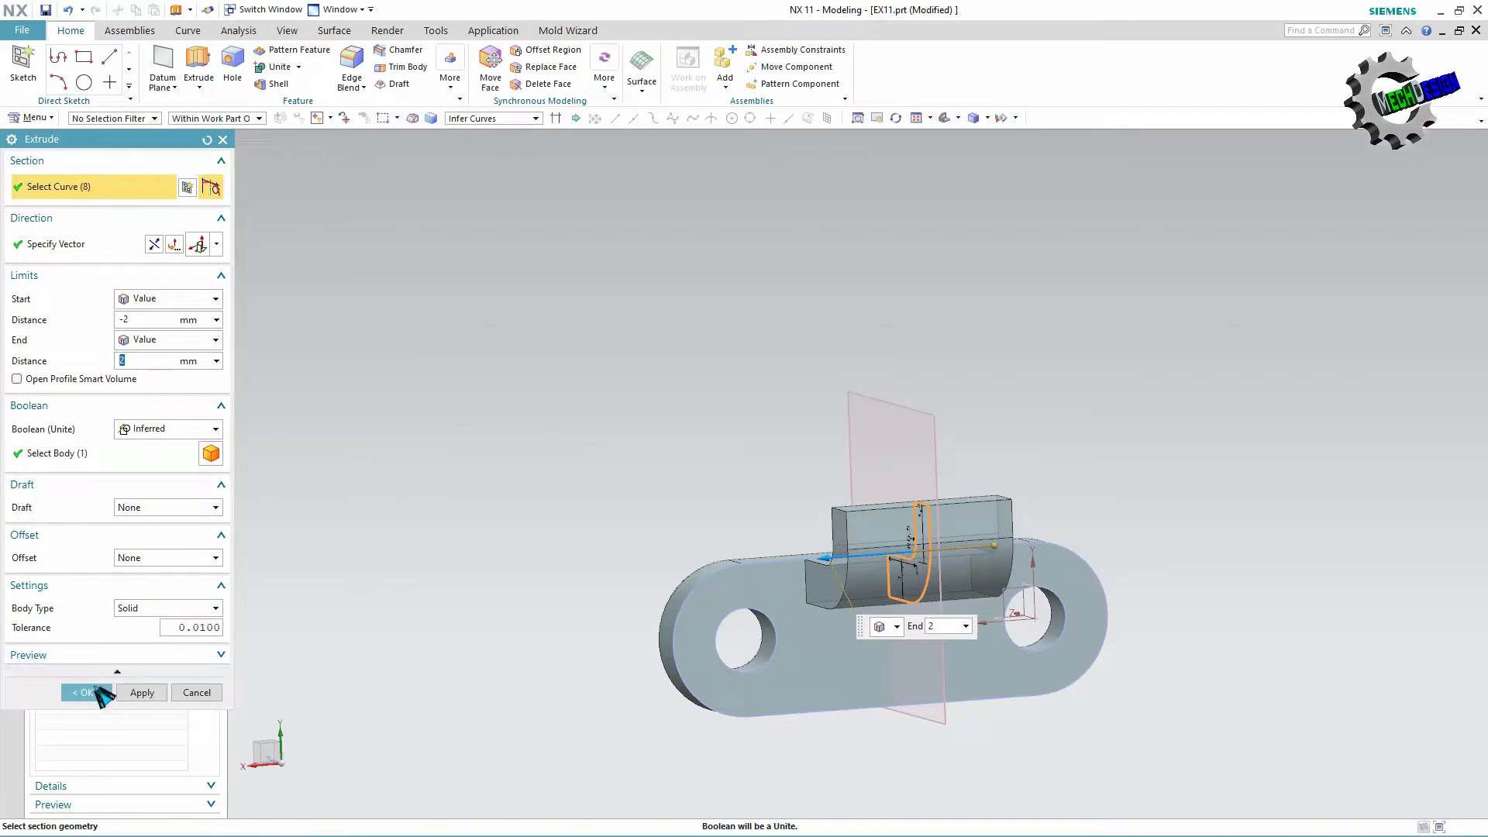
click(87, 692)
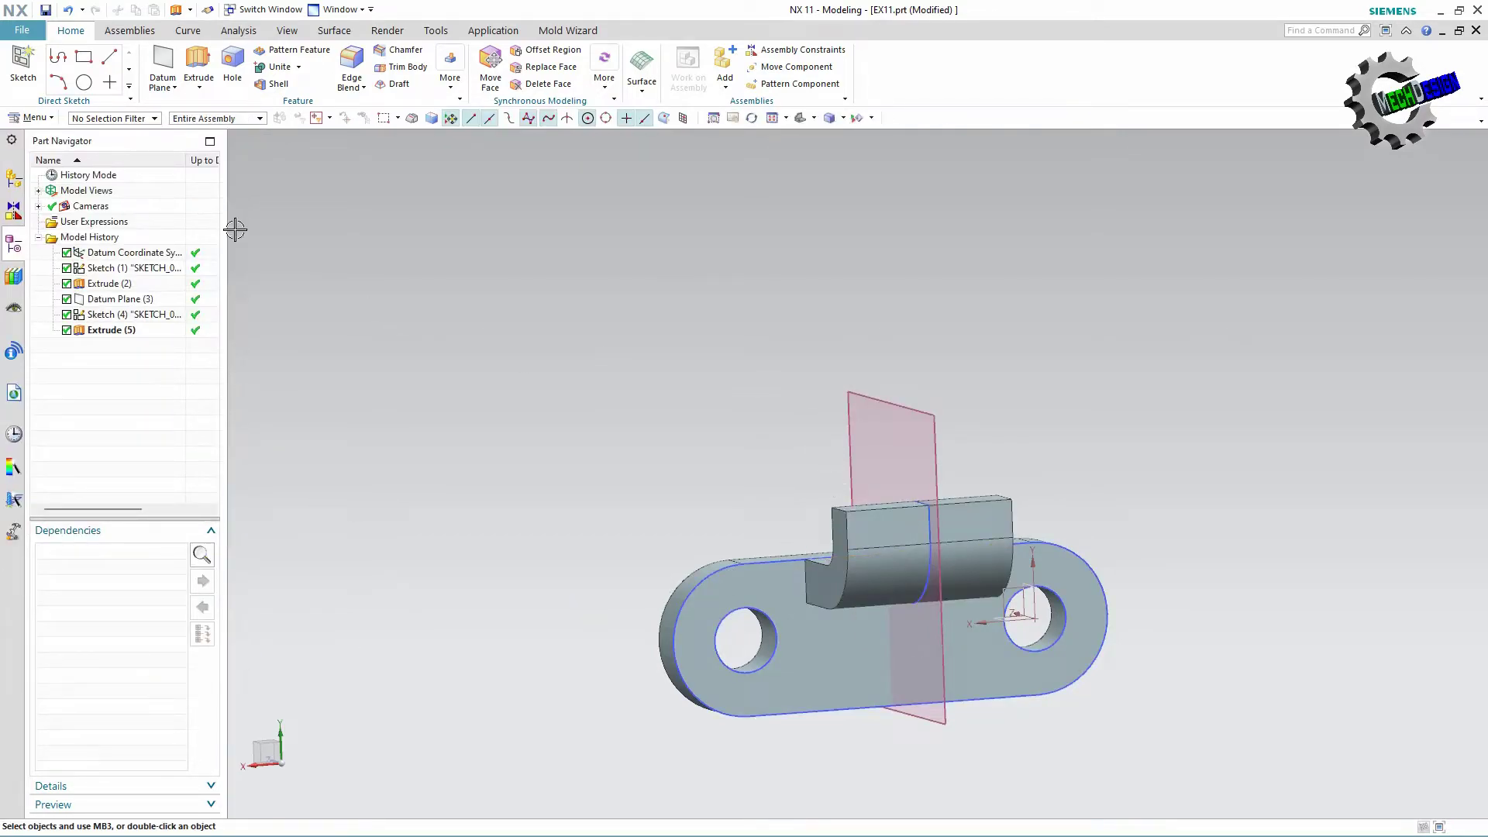
Start a new sketch on the arm's face.
click(23, 64)
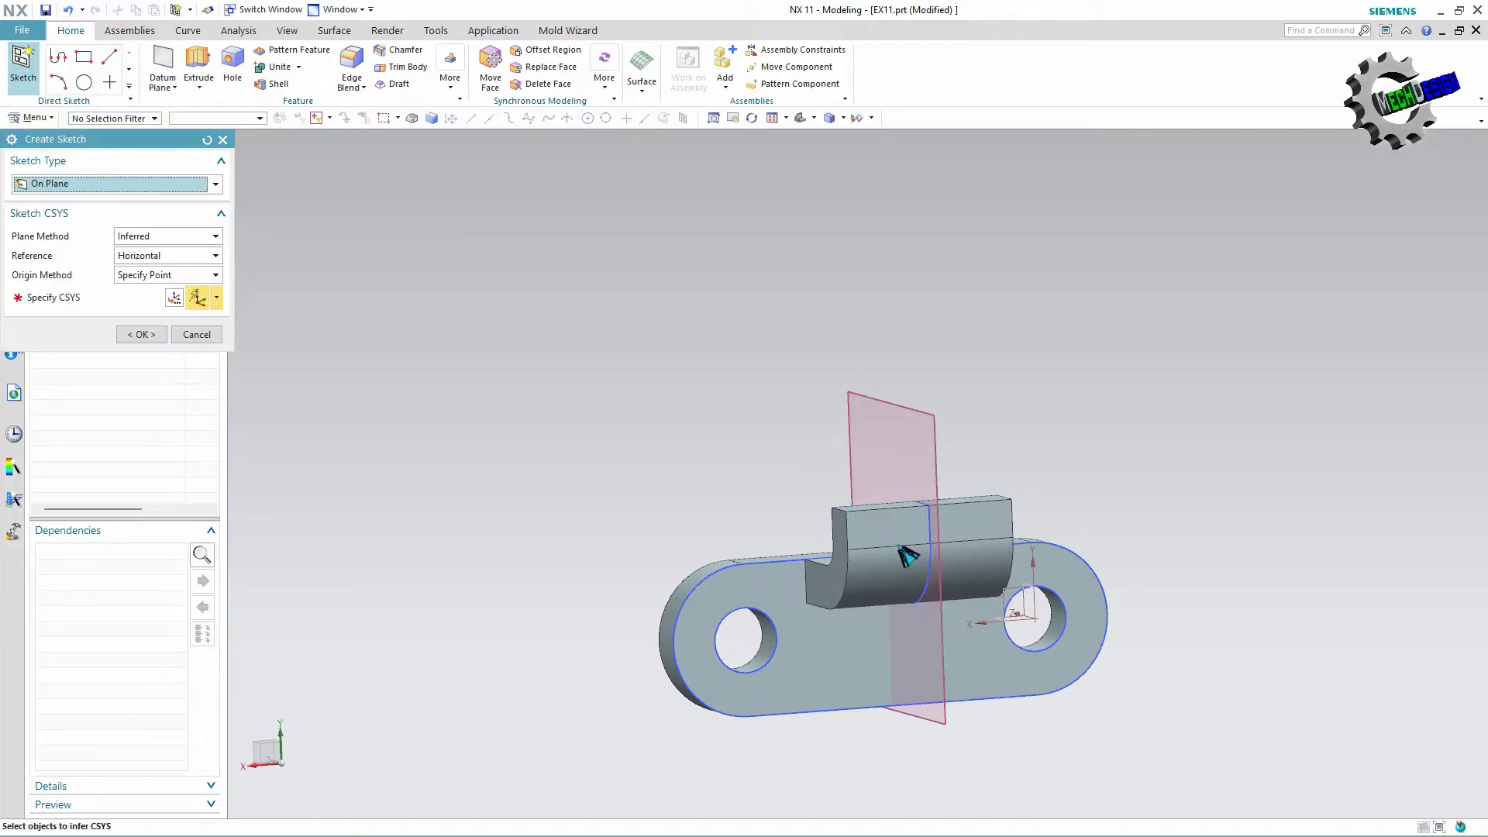
click(892, 524)
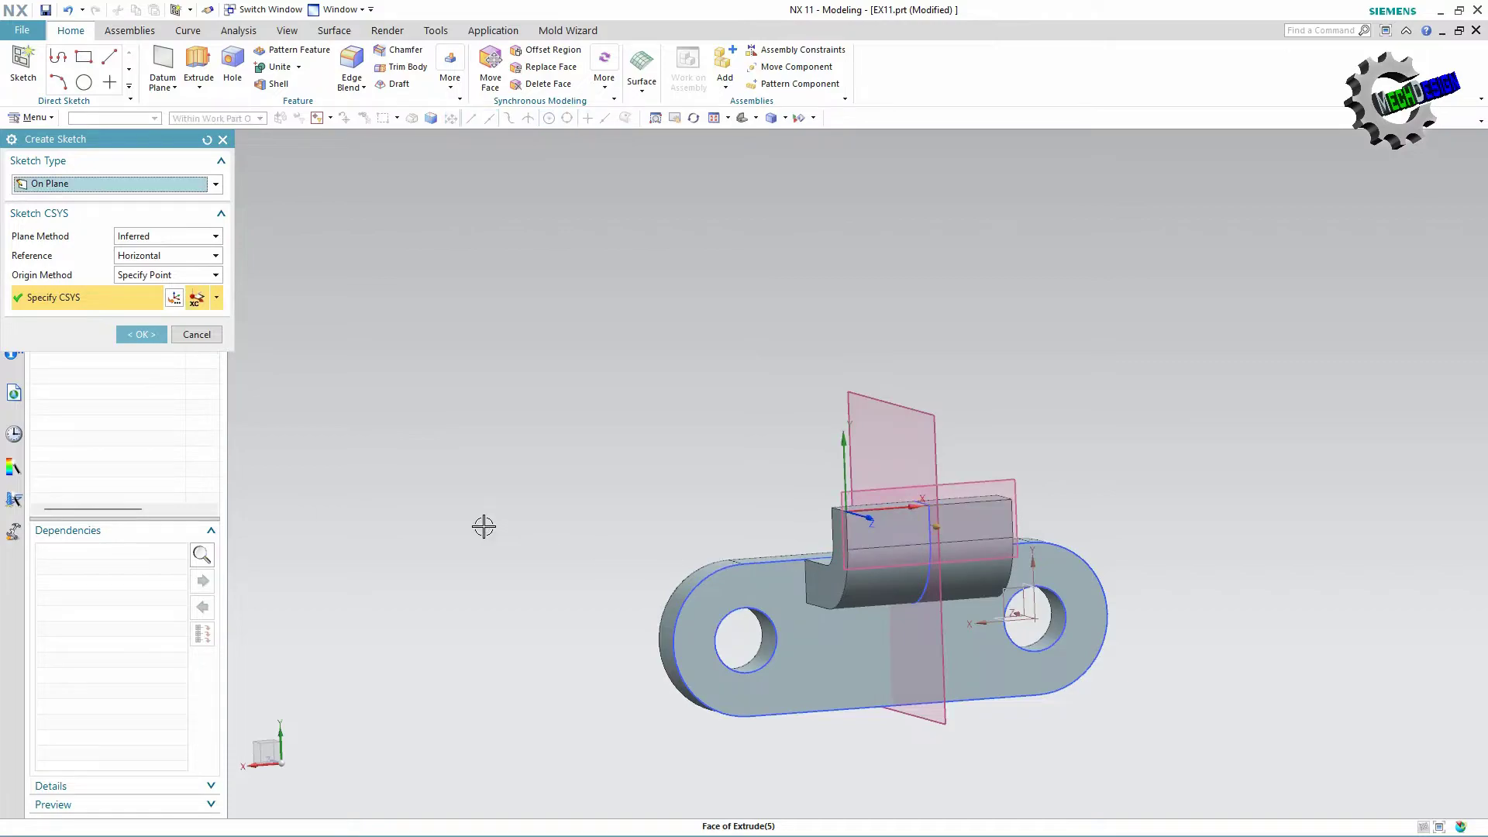
click(141, 334)
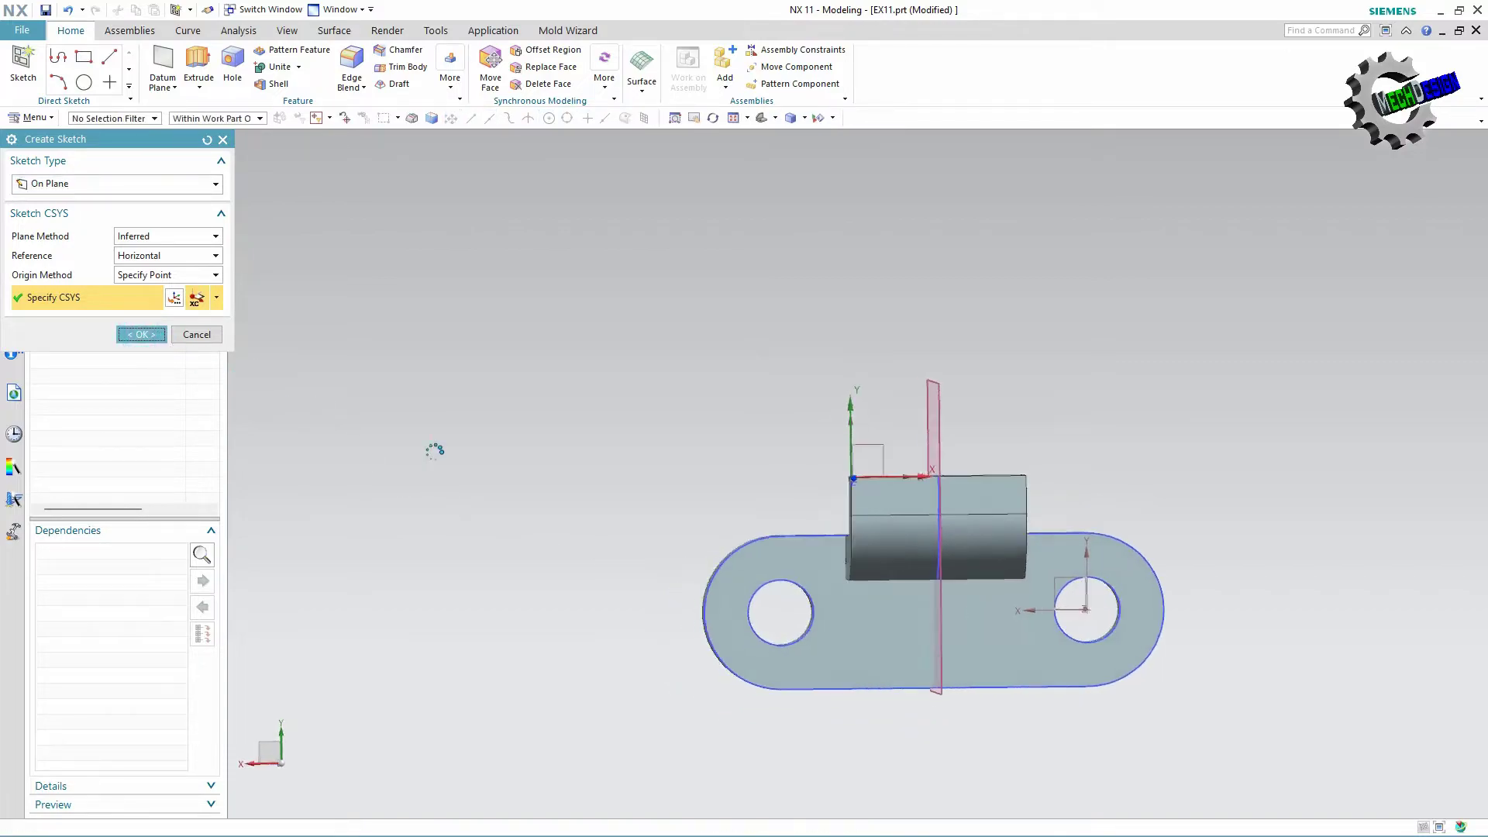
Draw a line from the left hole's centre to the right hole's centre.
scroll(1057, 421, up, 3)
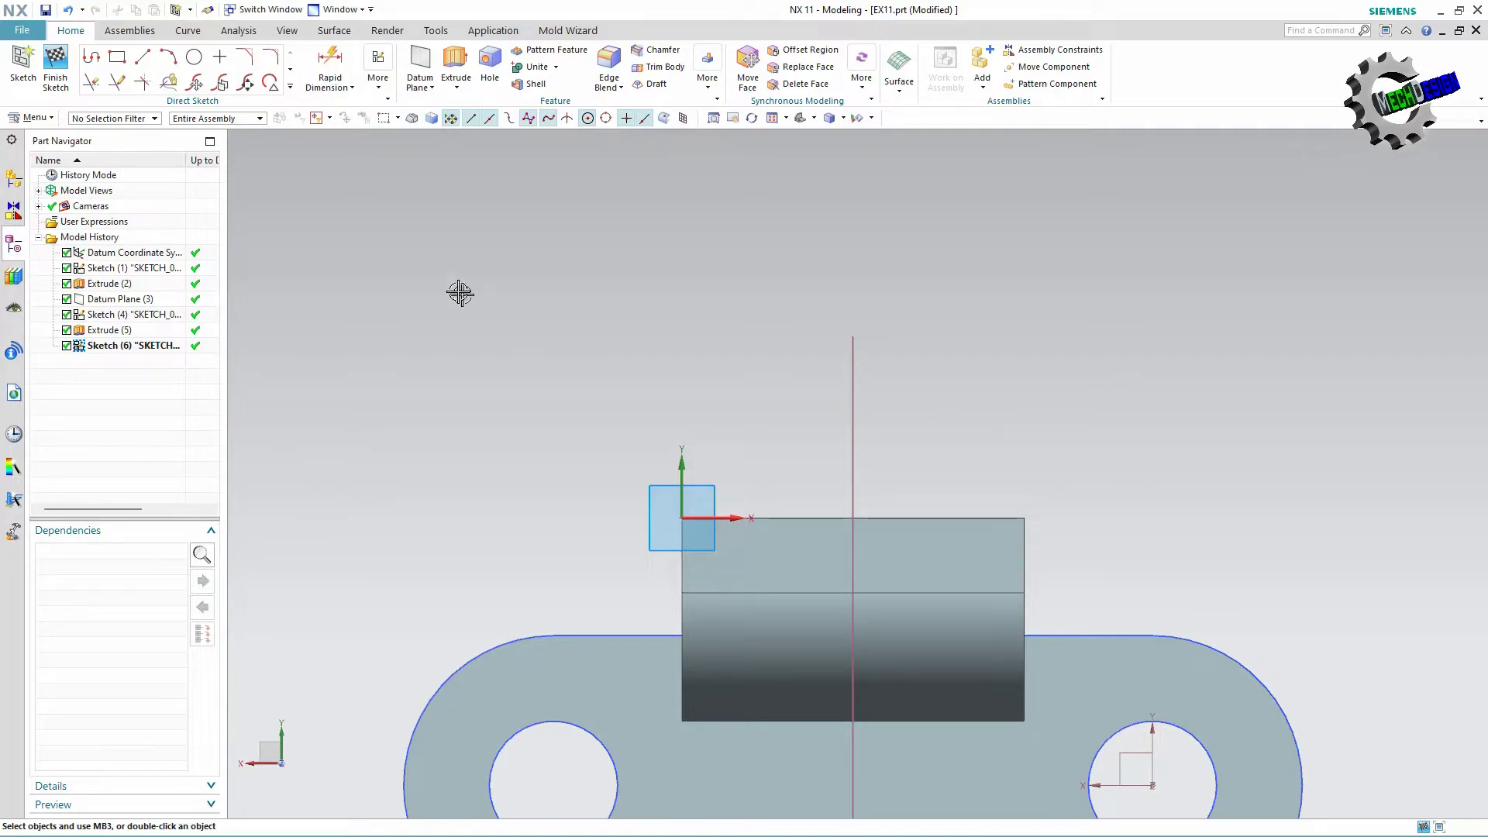
click(143, 57)
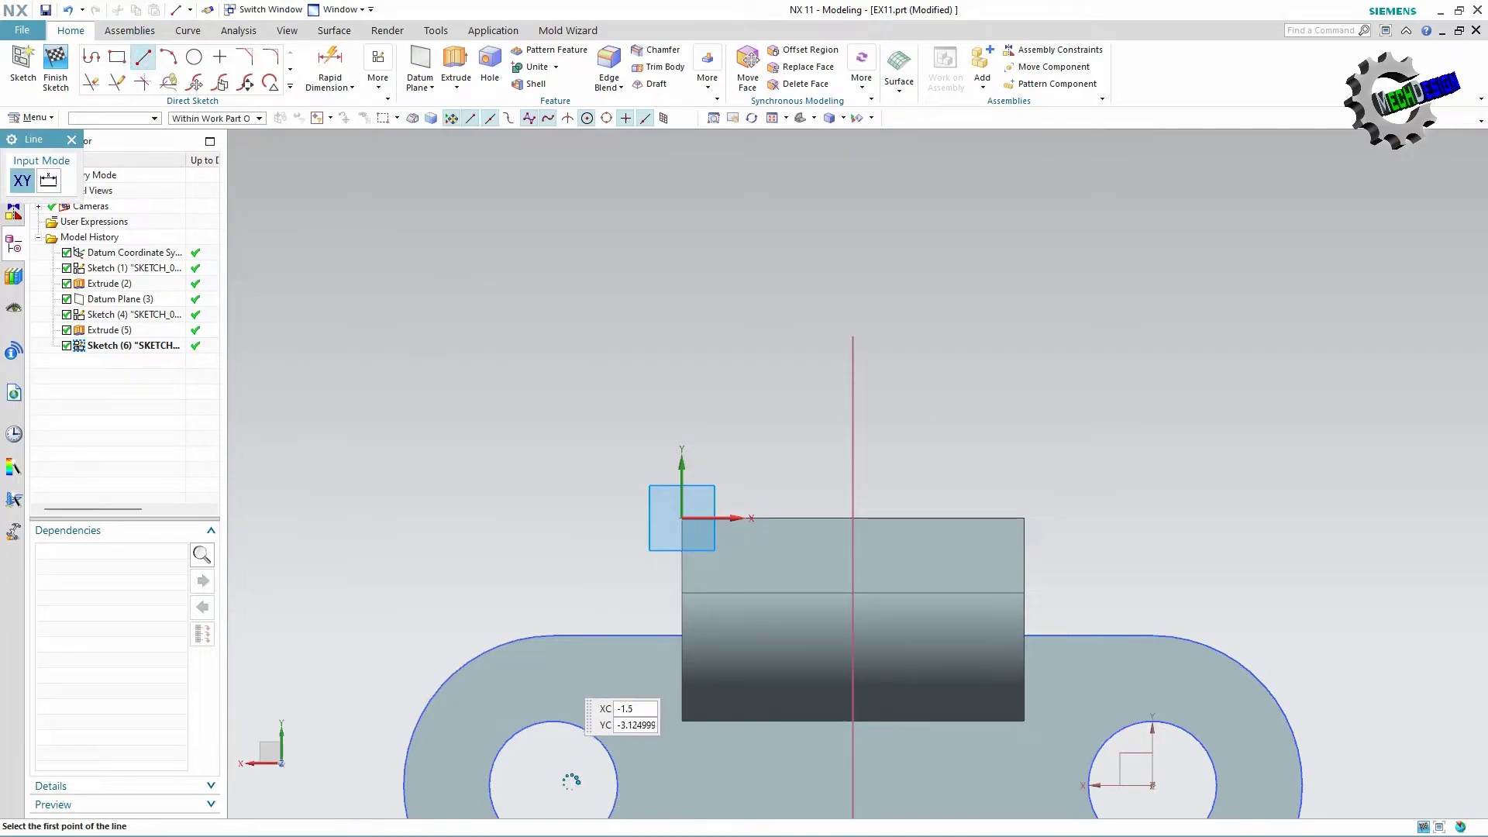
click(552, 787)
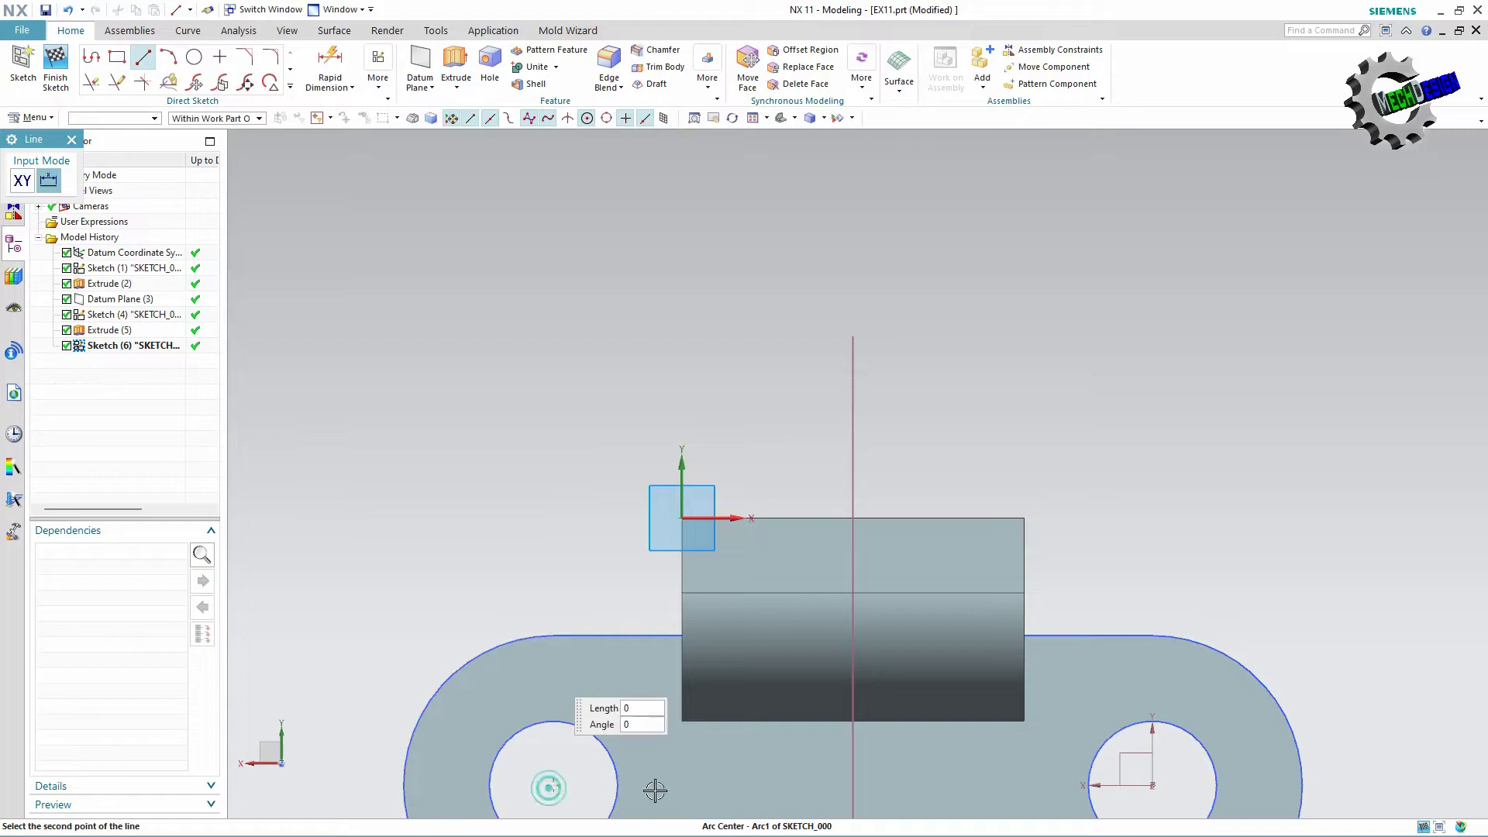
click(1153, 785)
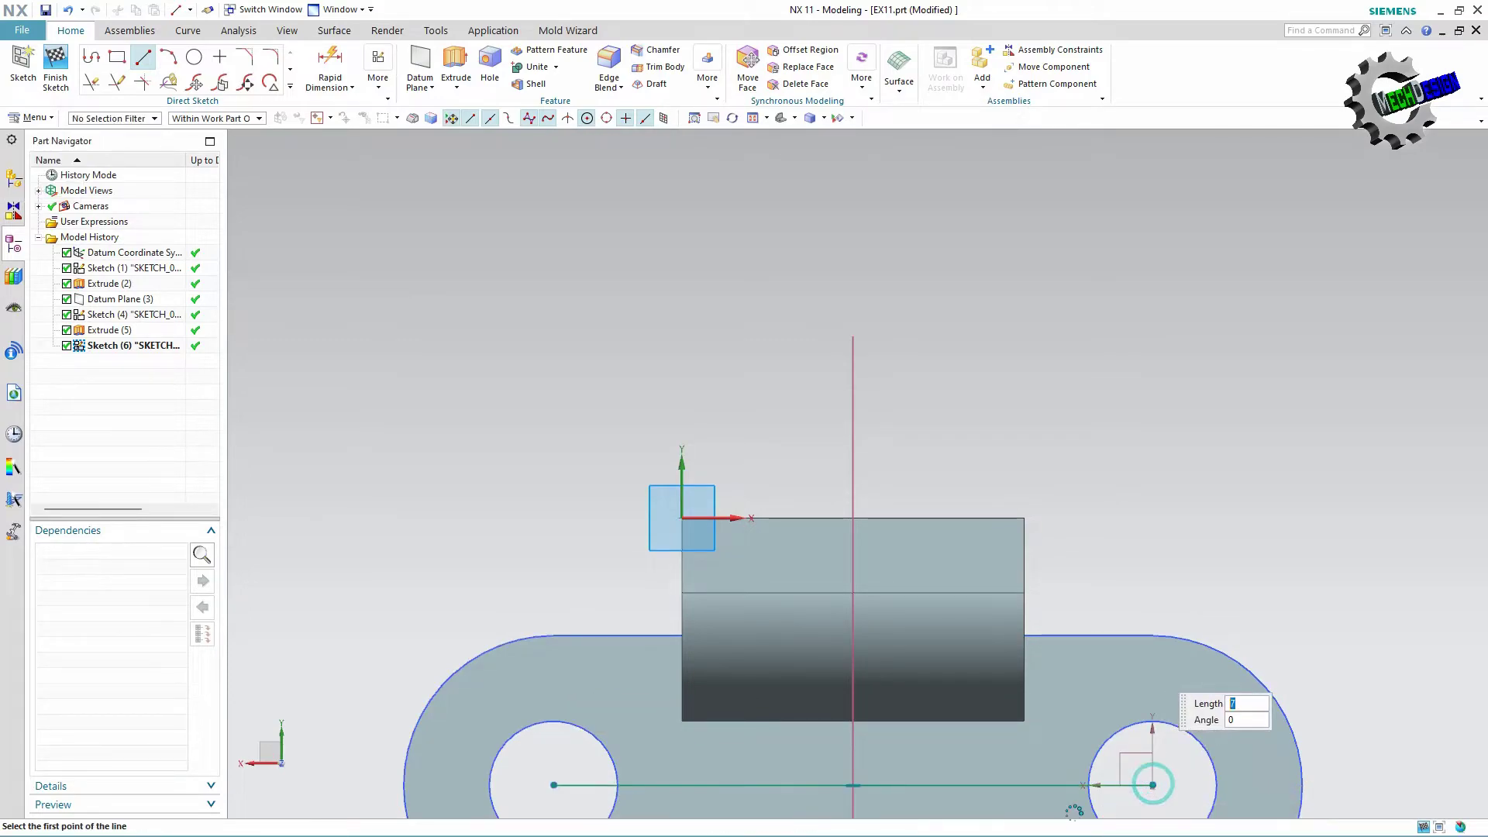
click(290, 87)
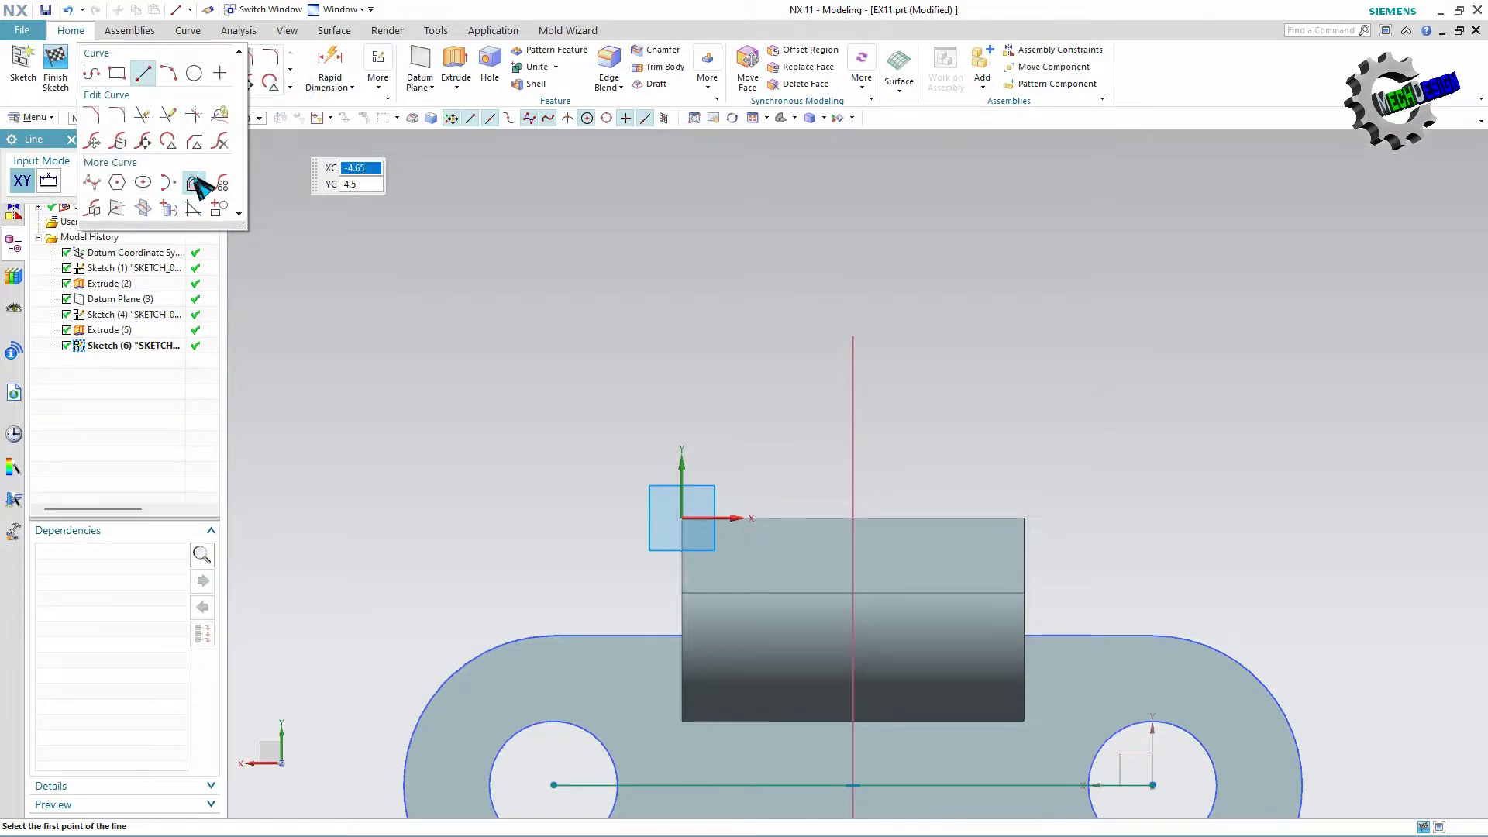
click(195, 180)
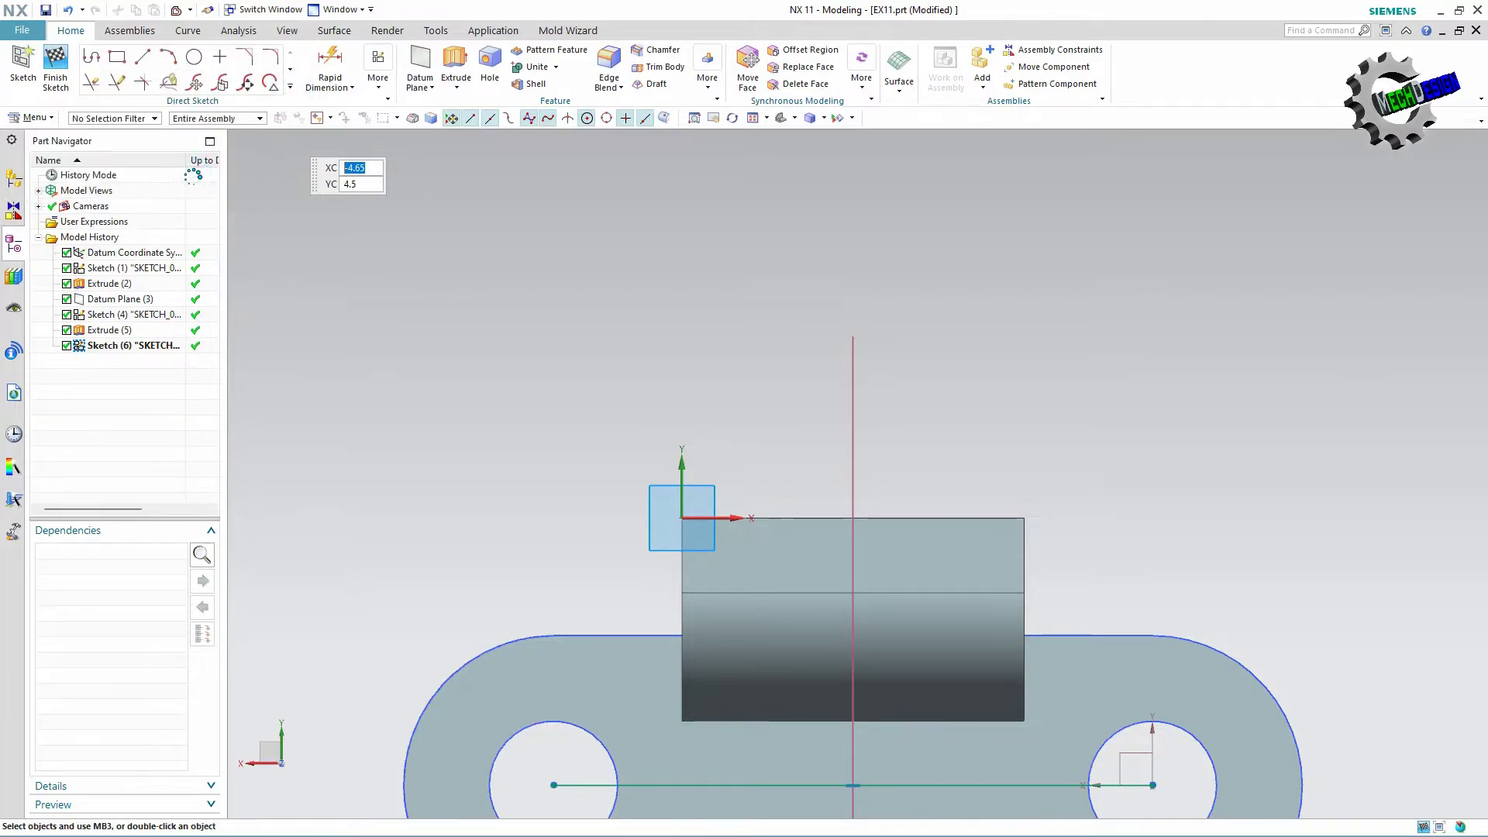
Offset the hole-centre line upward by 5.125 mm, reversing the offset direction.
click(935, 787)
scroll(945, 599, up, 3)
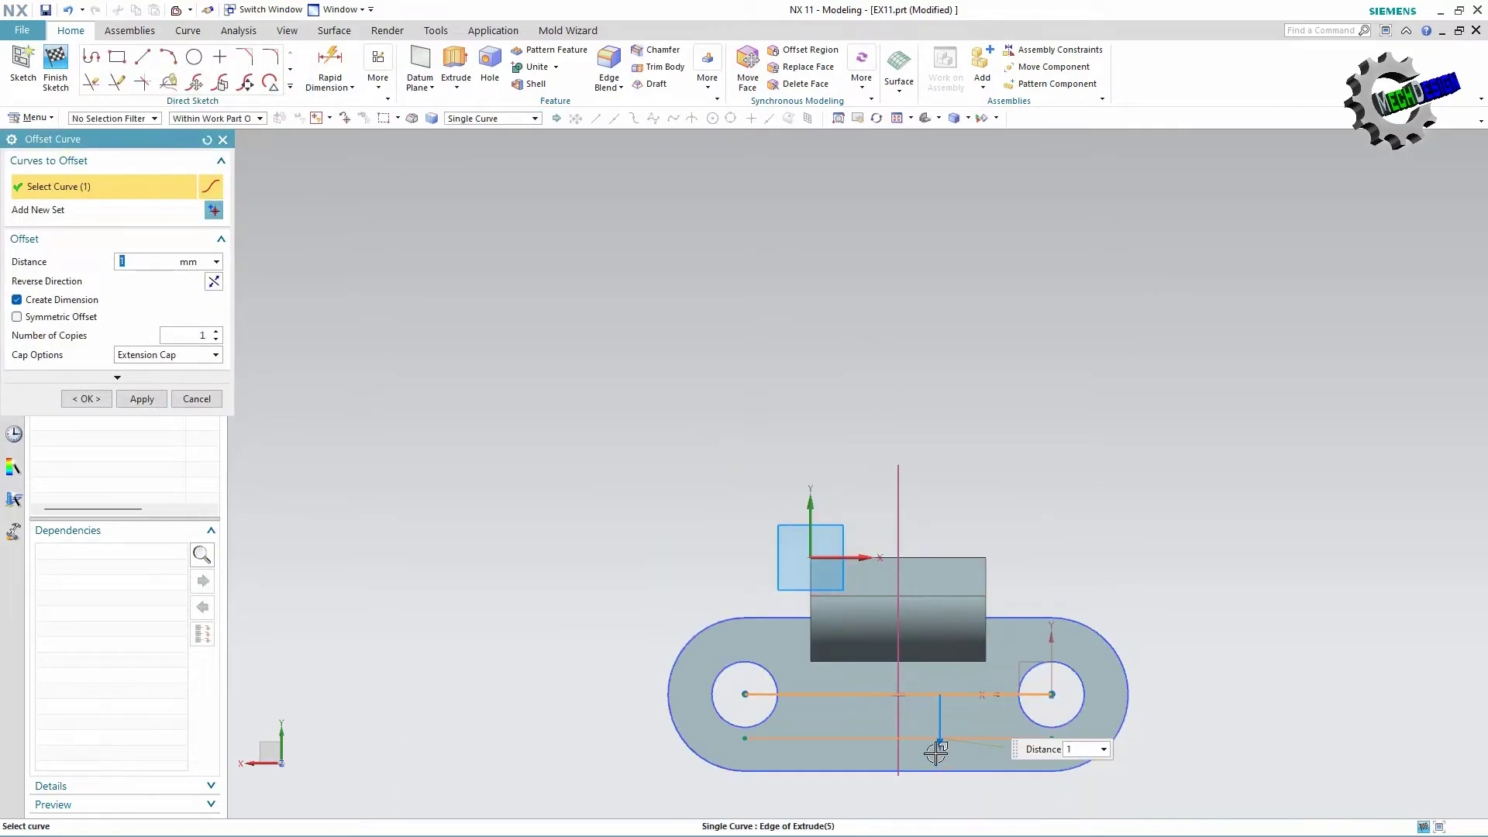
double_click(942, 746)
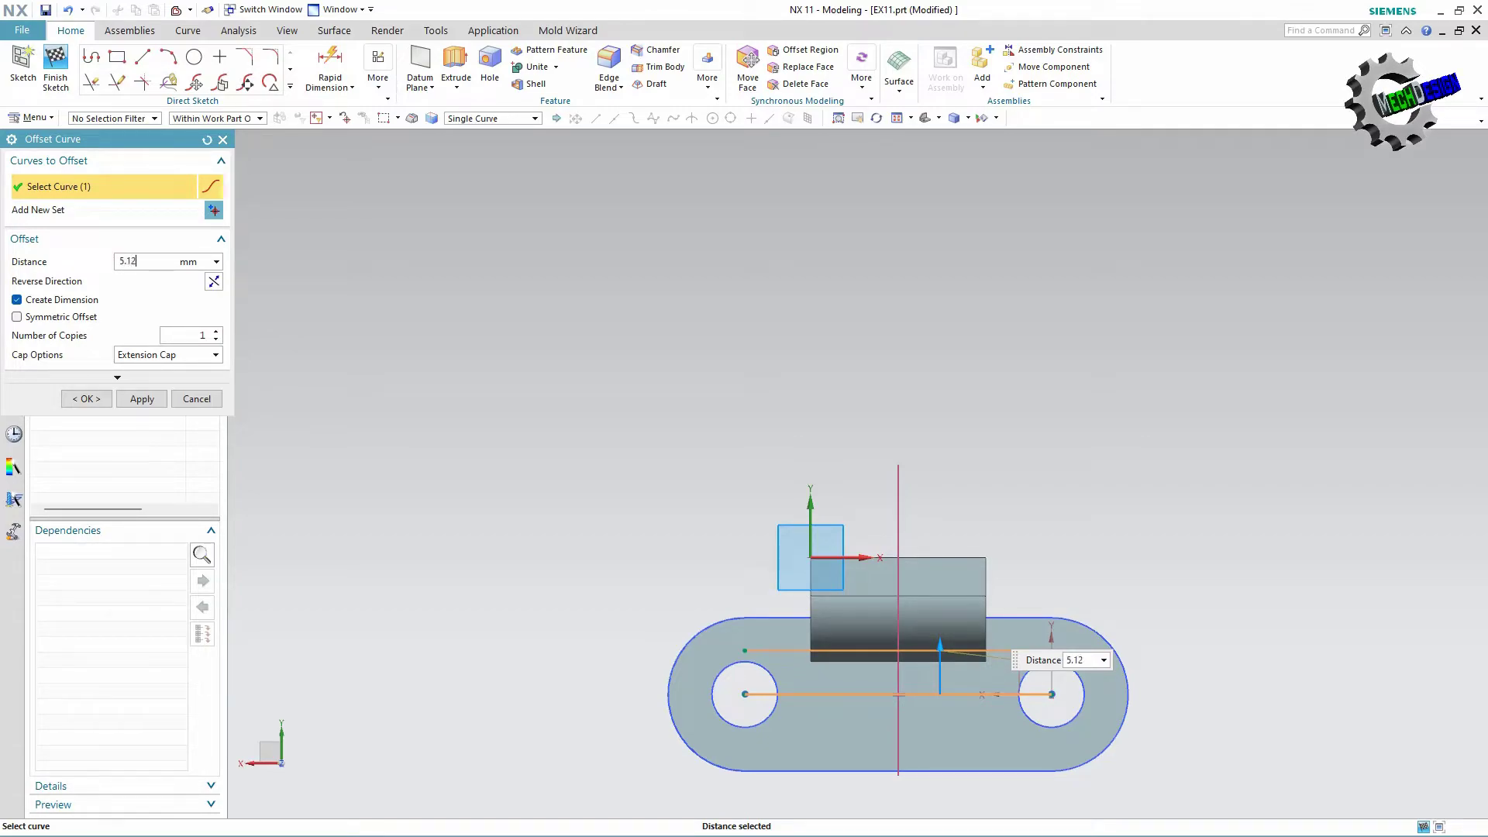
text(5)
key(Return)
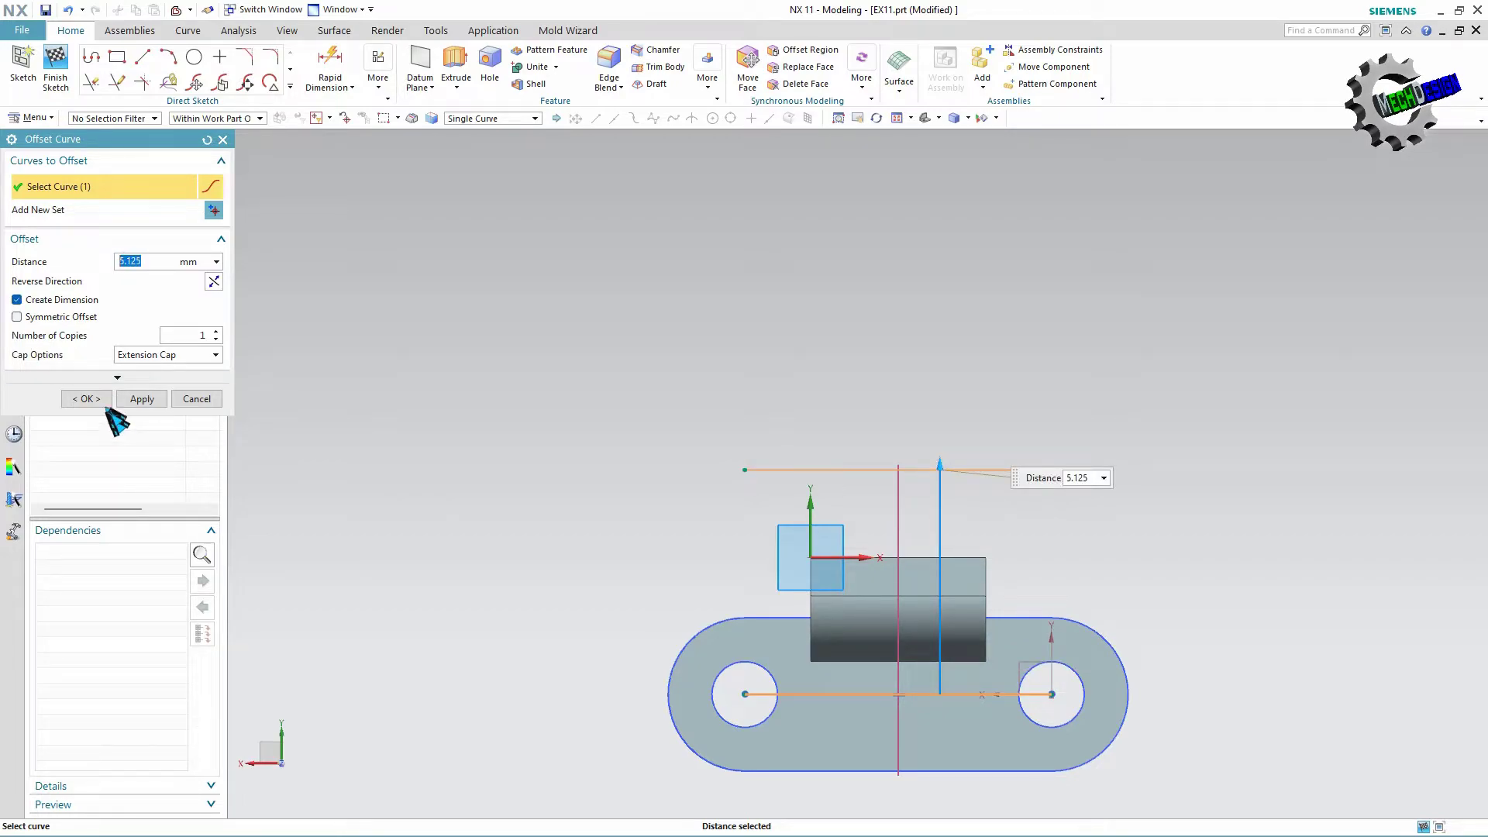
click(89, 398)
Draw a 4 mm diameter circle centred on the upper line's midpoint.
click(194, 57)
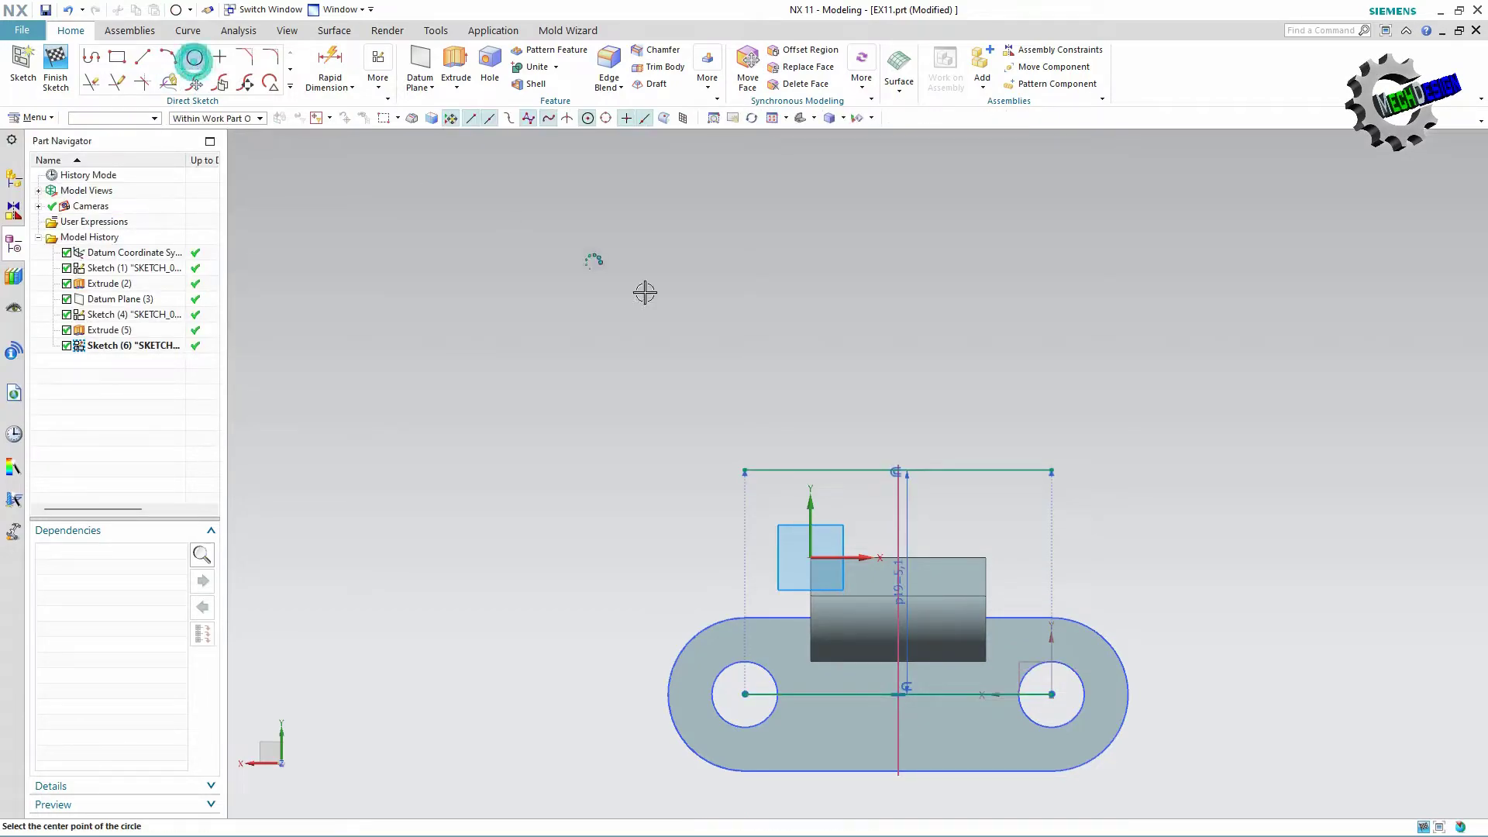
scroll(899, 496, down, 1)
scroll(888, 470, down, 2)
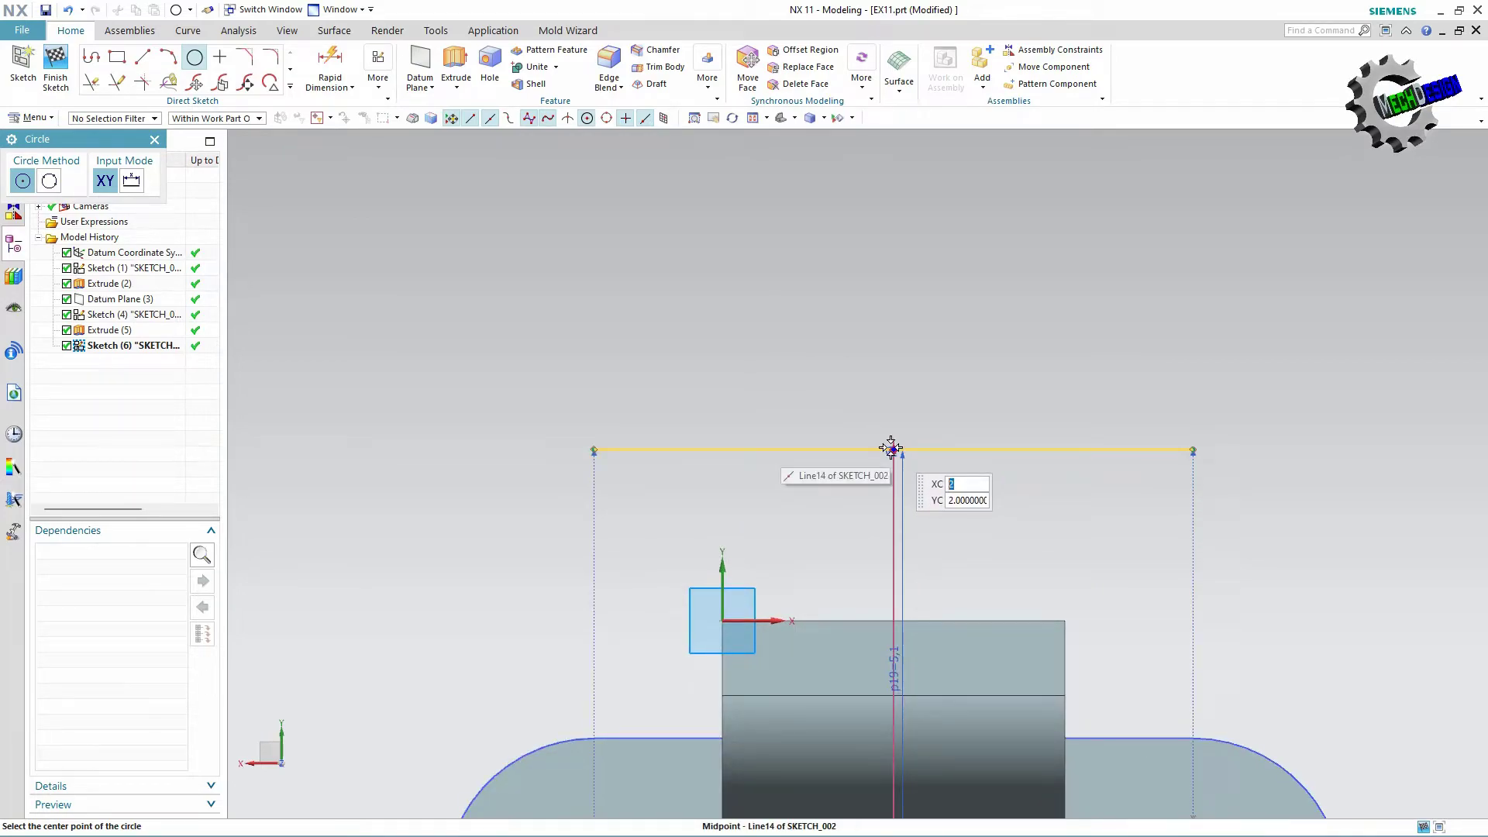
click(892, 448)
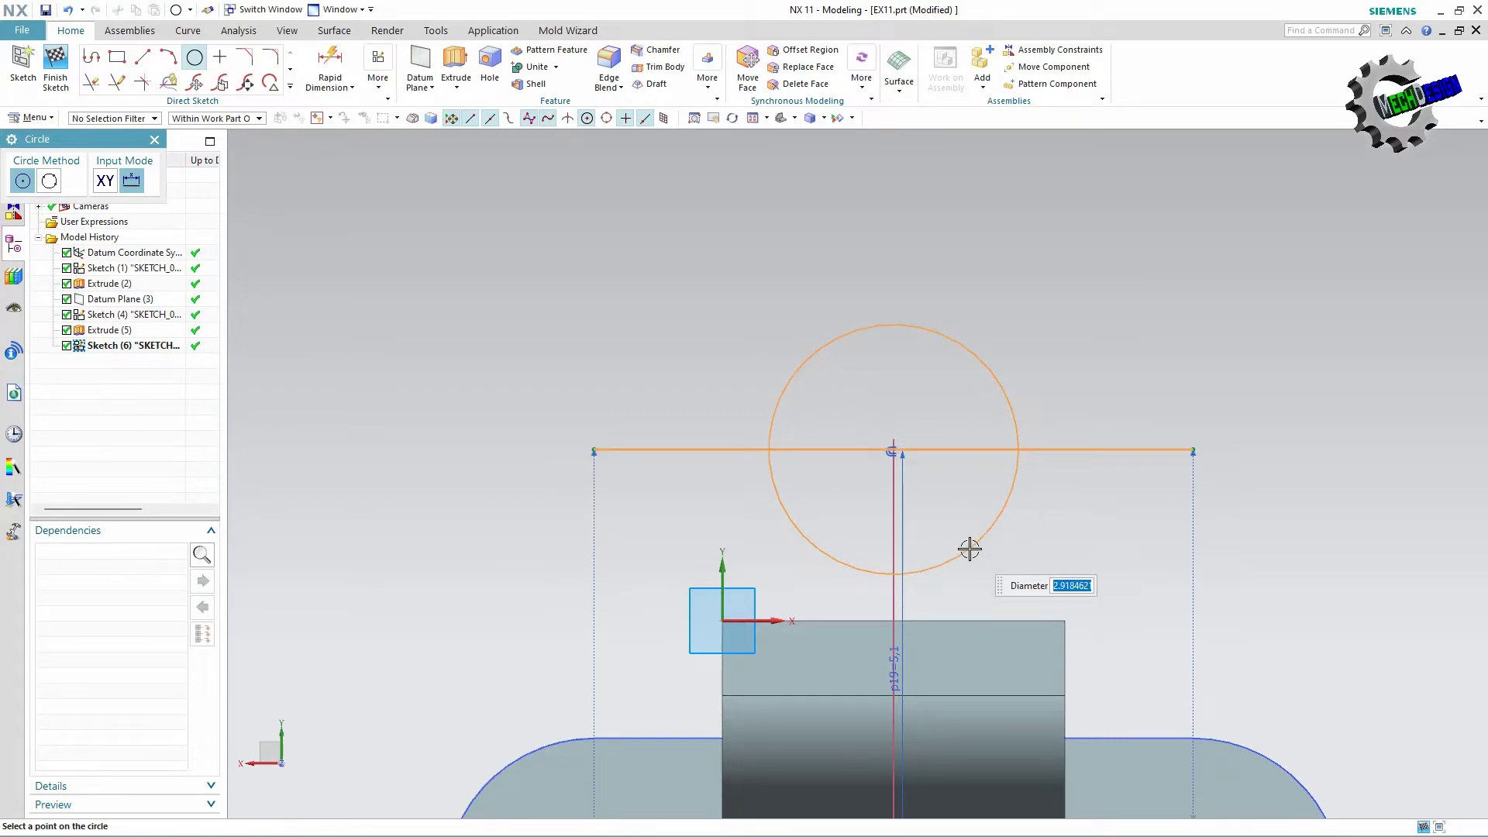
text(4)
key(Return)
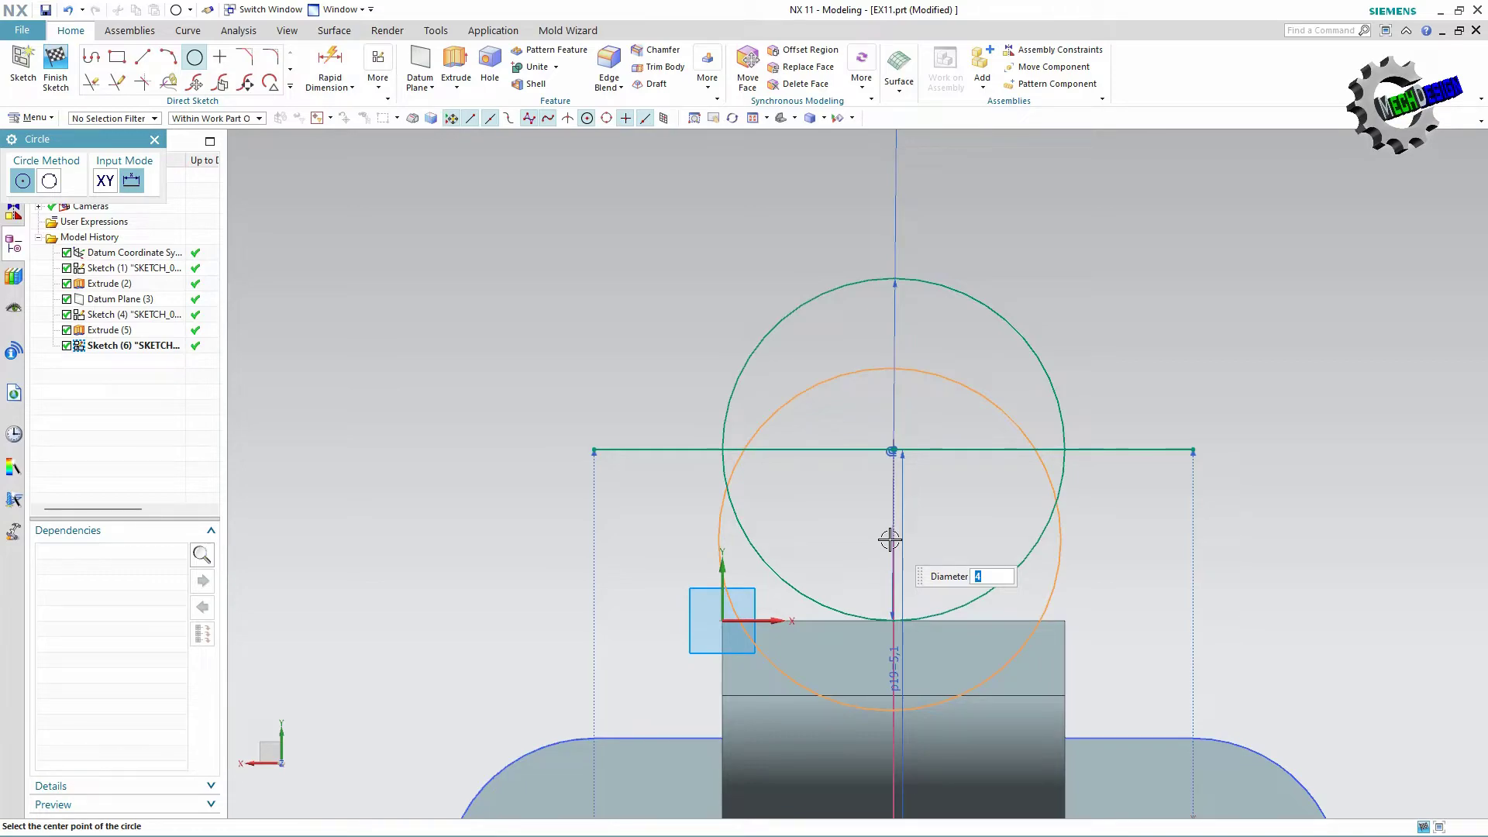
Add a concentric 1.75 mm circle inside the 4 mm circle.
key(Escape)
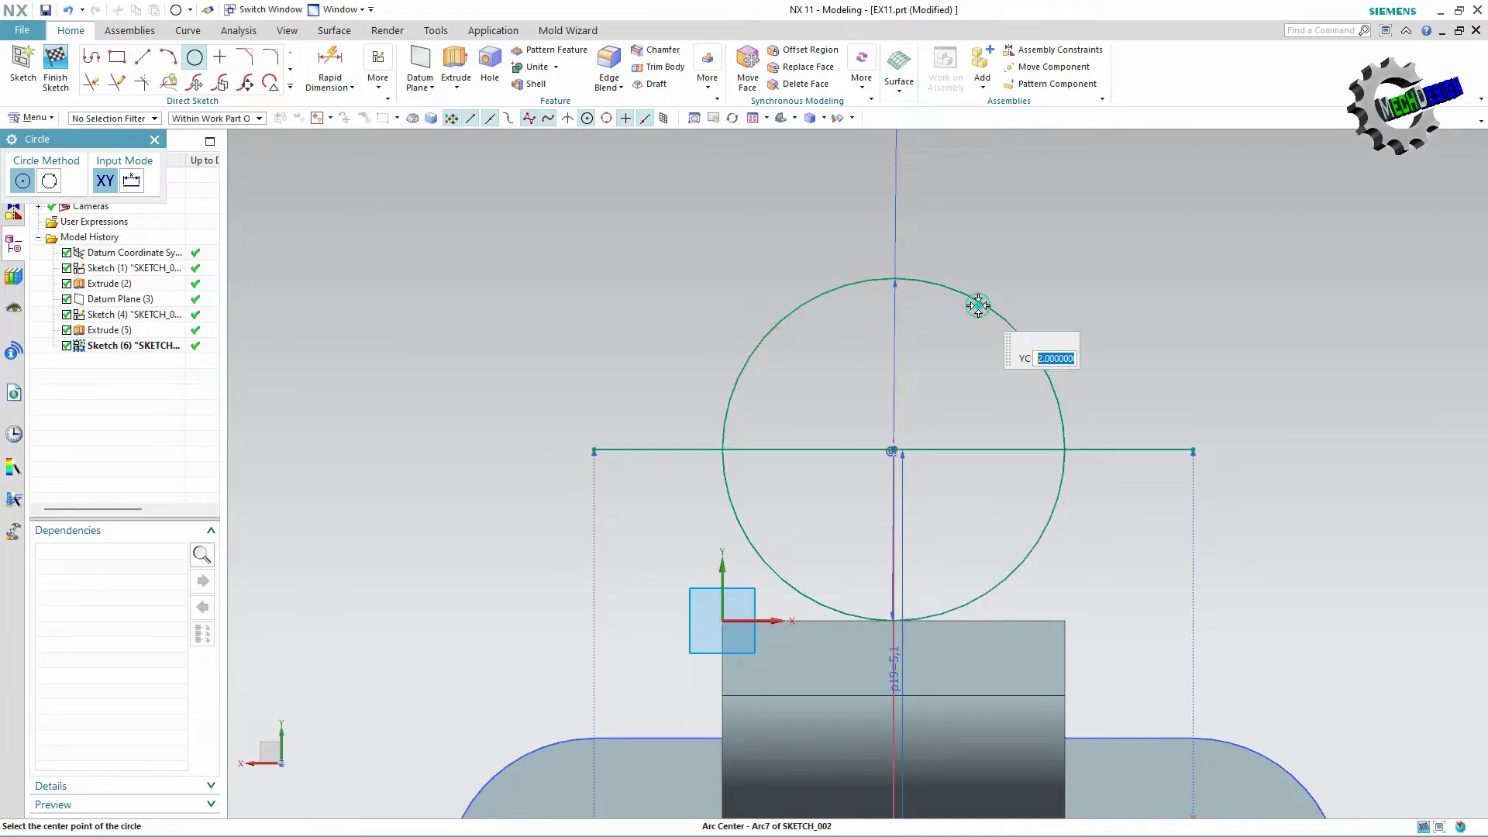
click(978, 305)
text(1.750)
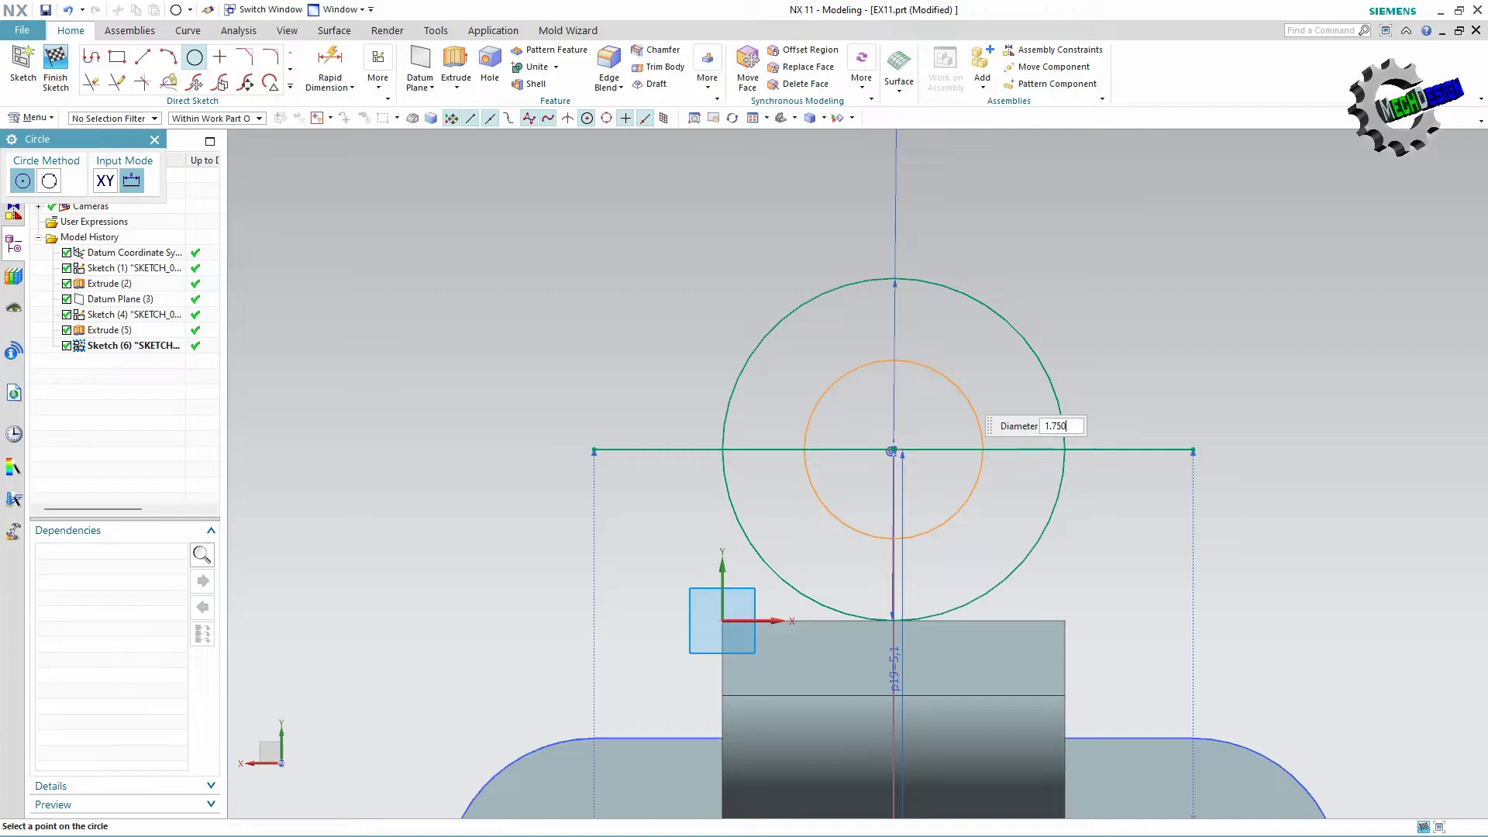
text(1.75)
key(Return)
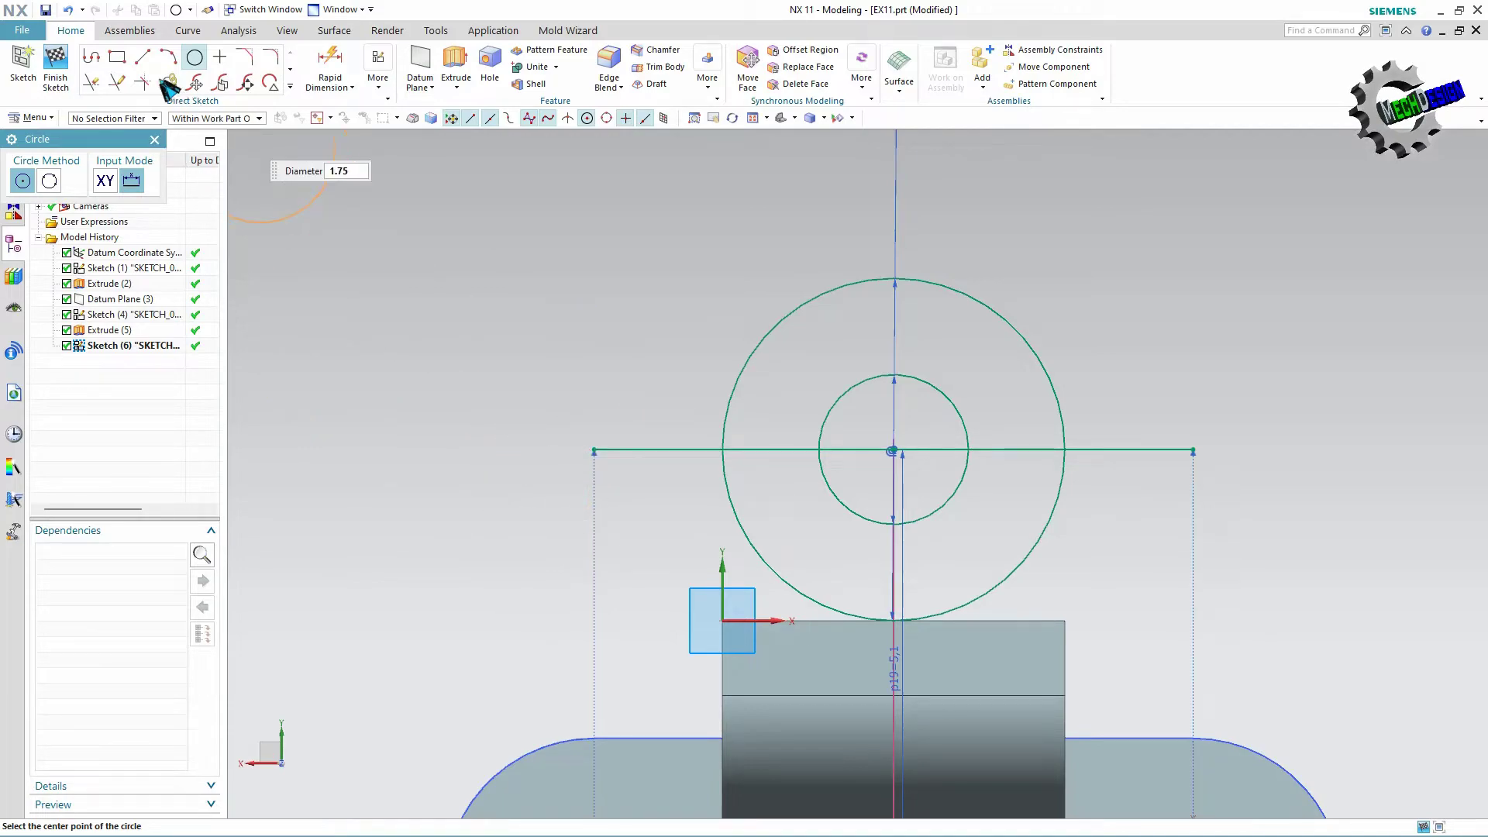
click(142, 56)
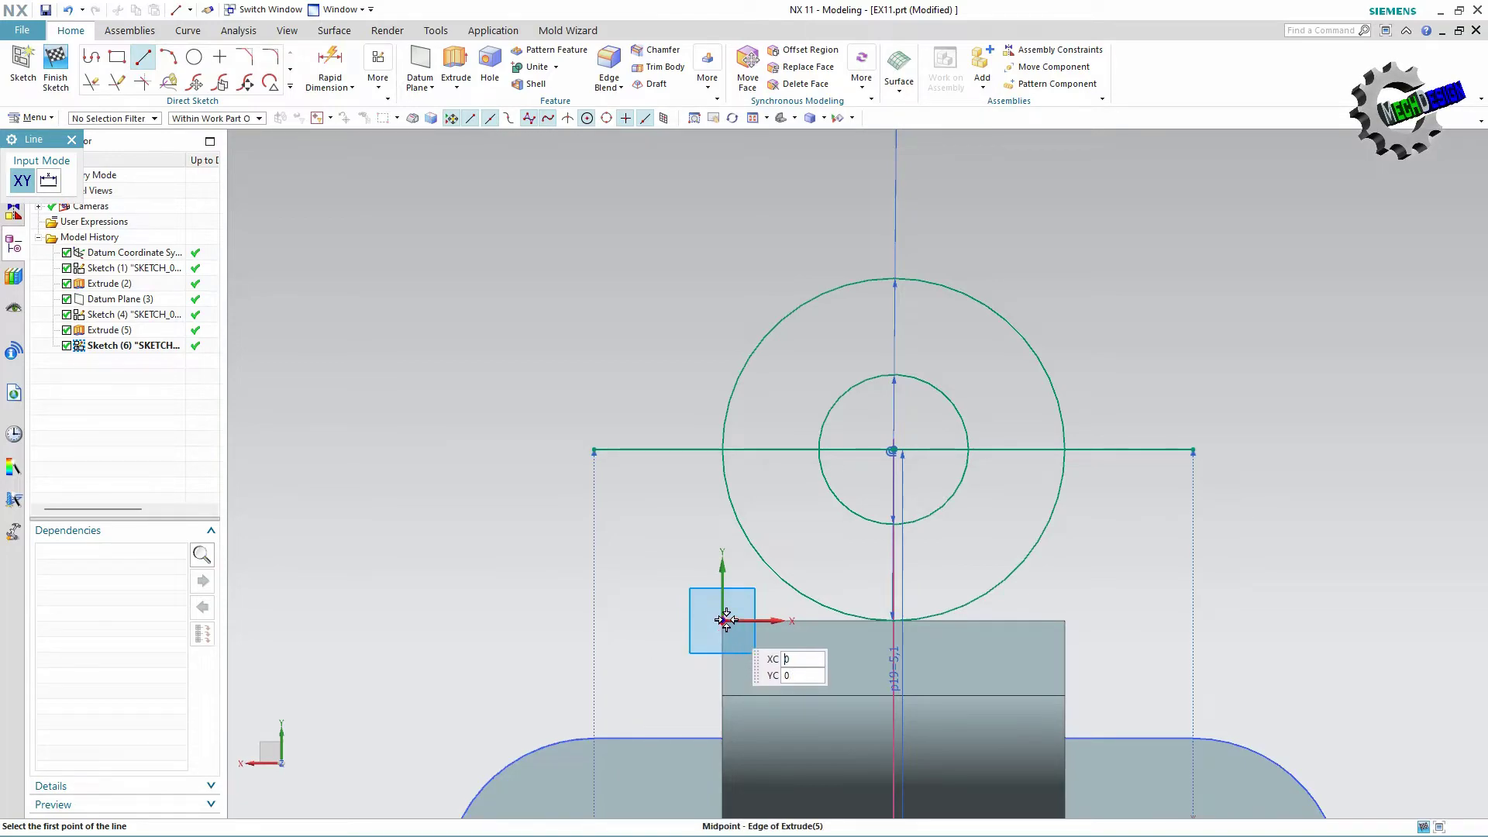
Draw vertical lines from the origin and the right top corner up beside the circle.
click(723, 620)
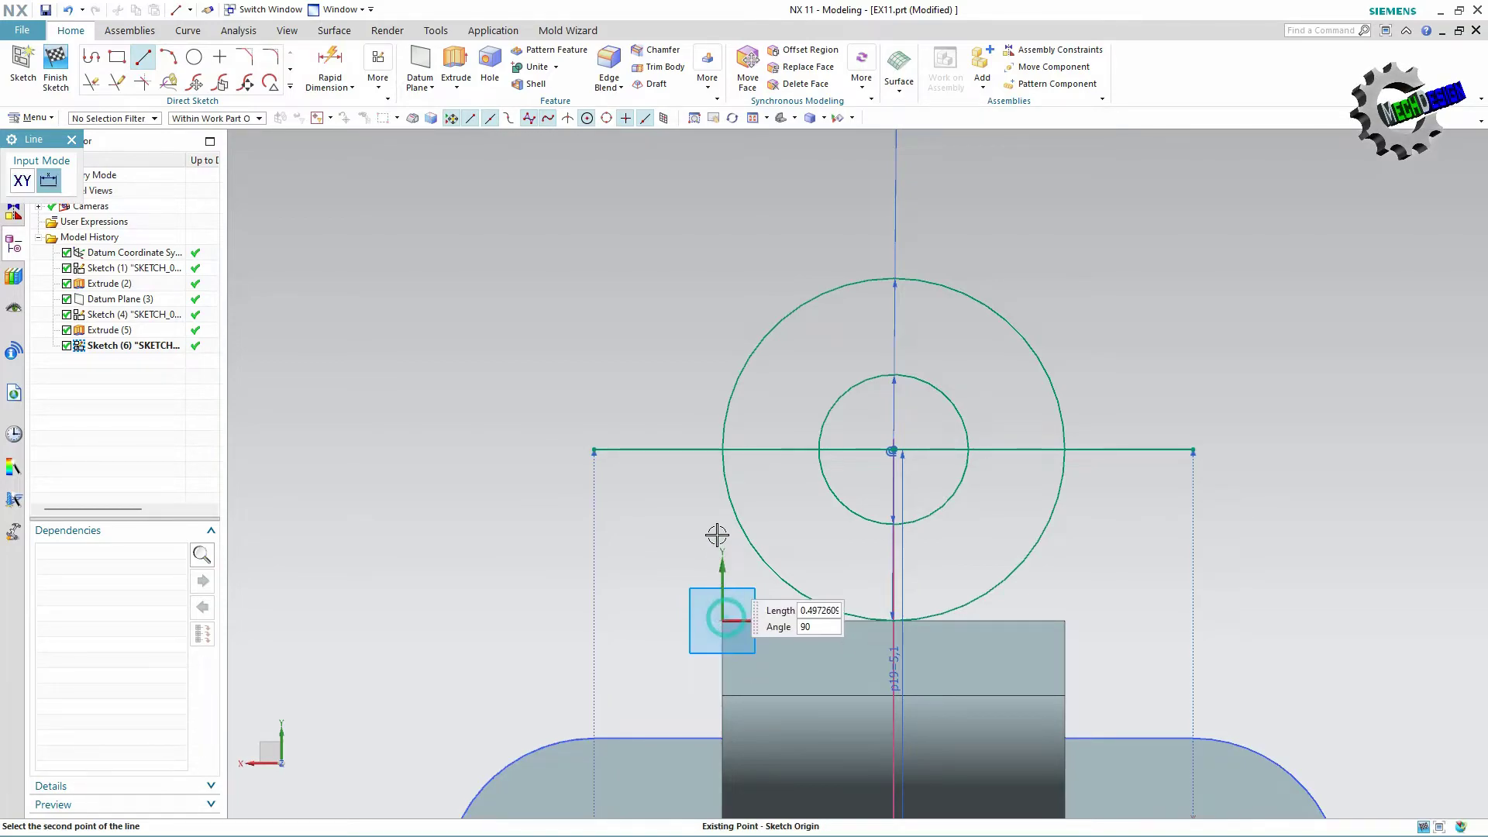
click(713, 322)
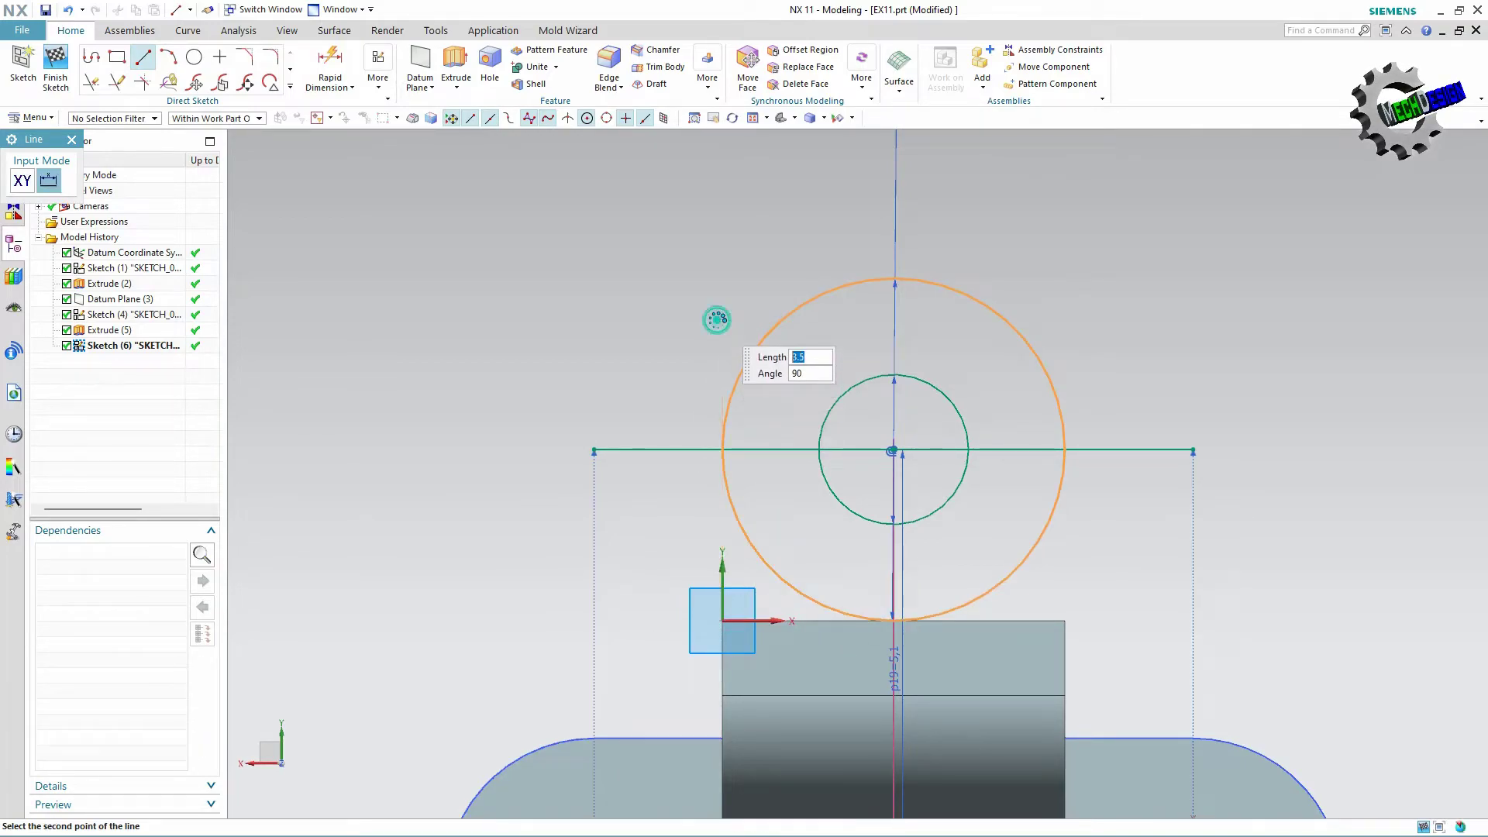
click(1065, 621)
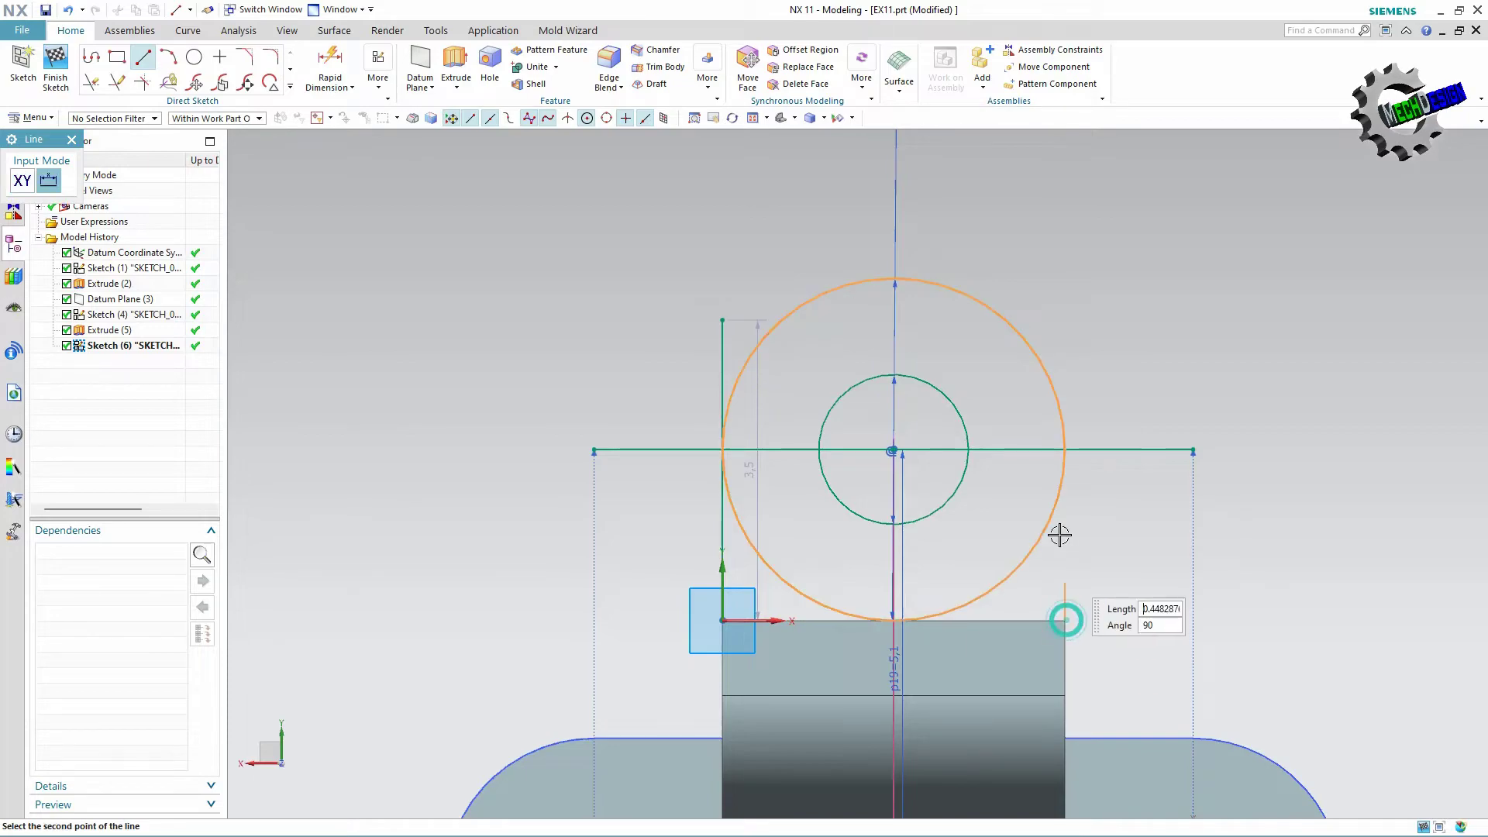
click(1064, 356)
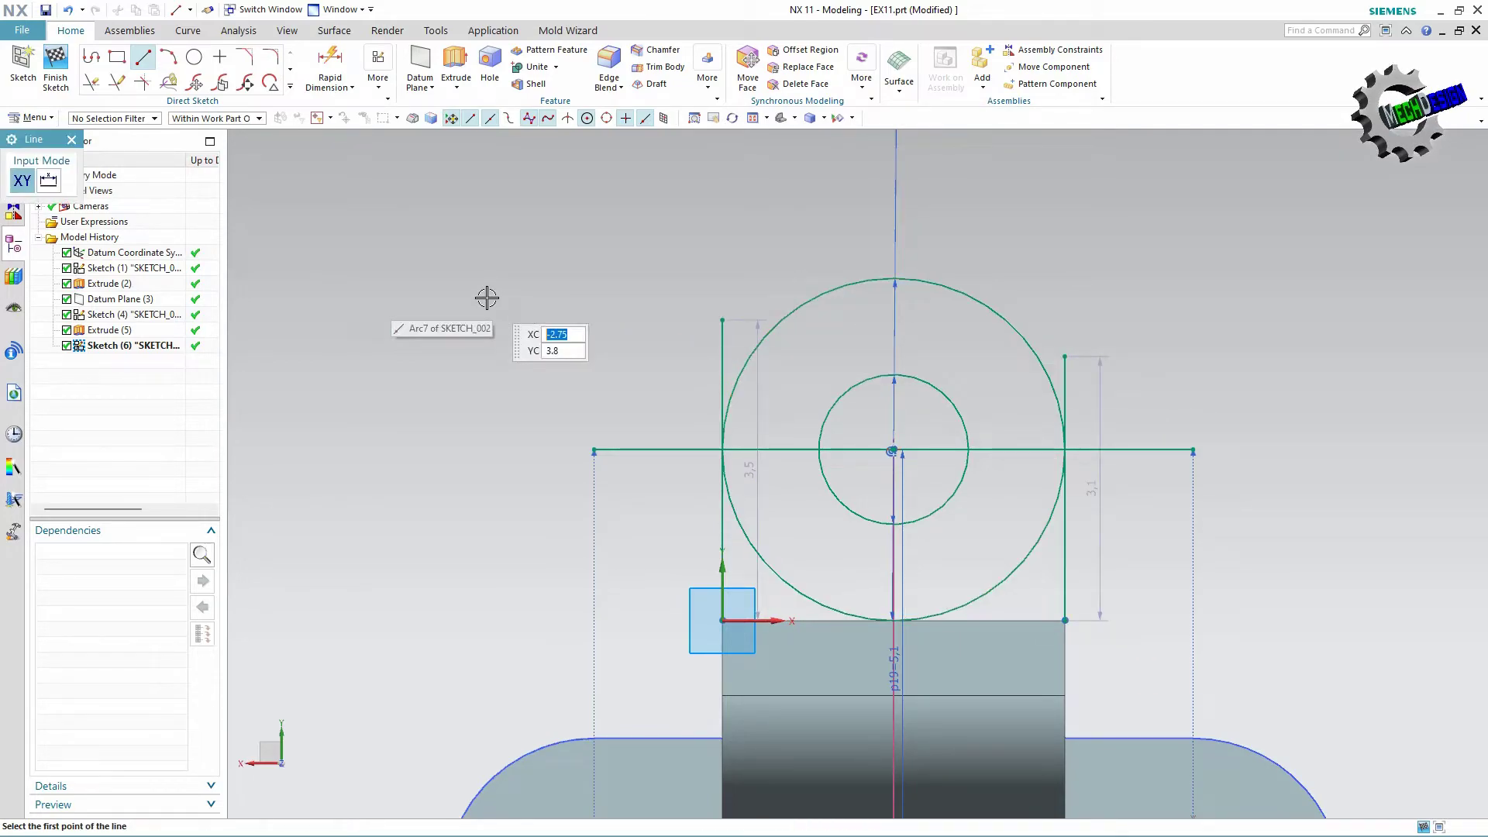
key(Escape)
Draw a line joining the arm's right and left top corners.
shift+middle_drag(710, 522, 641, 366)
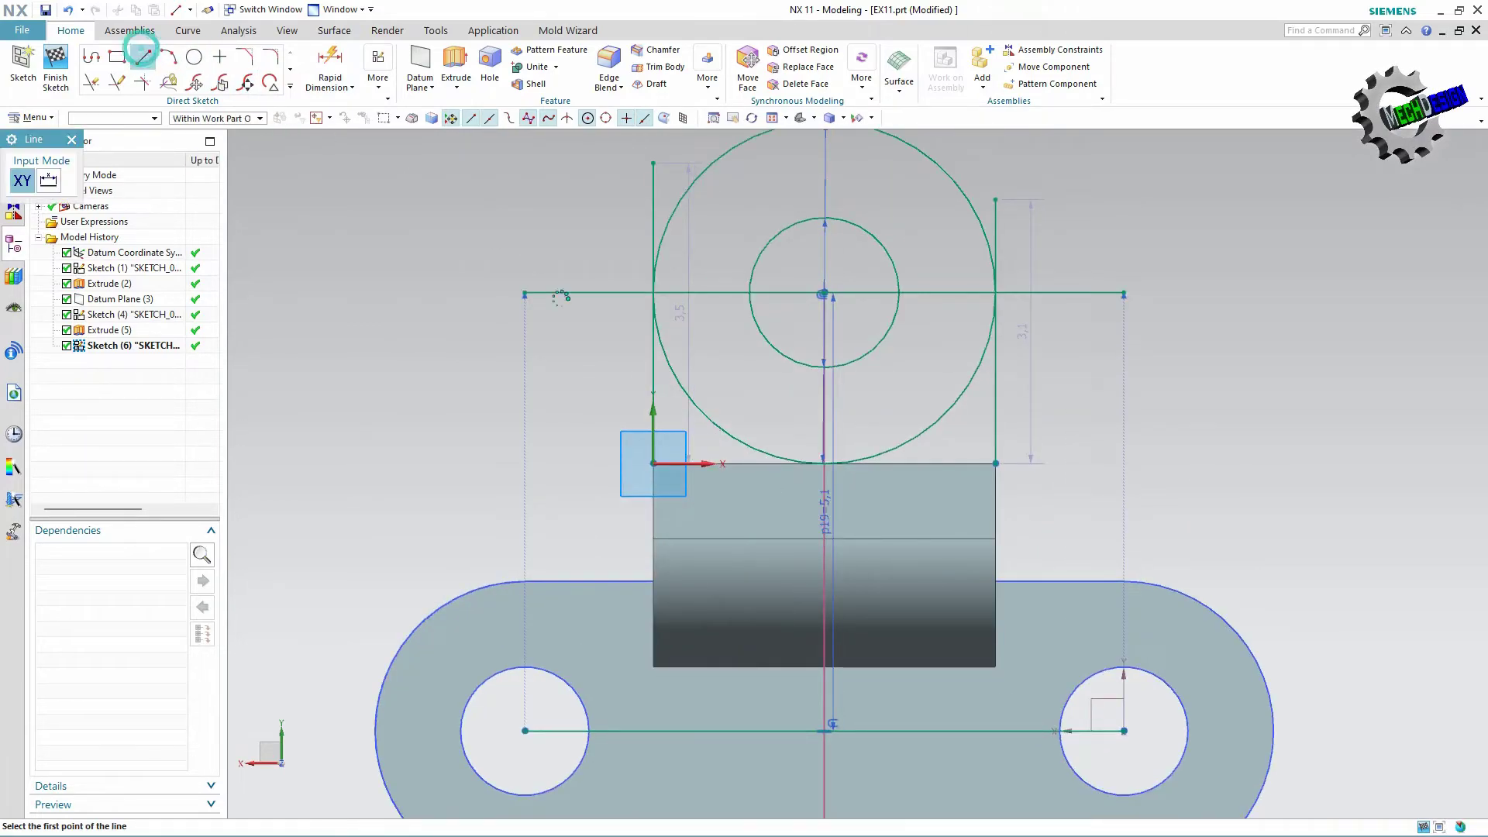
click(143, 57)
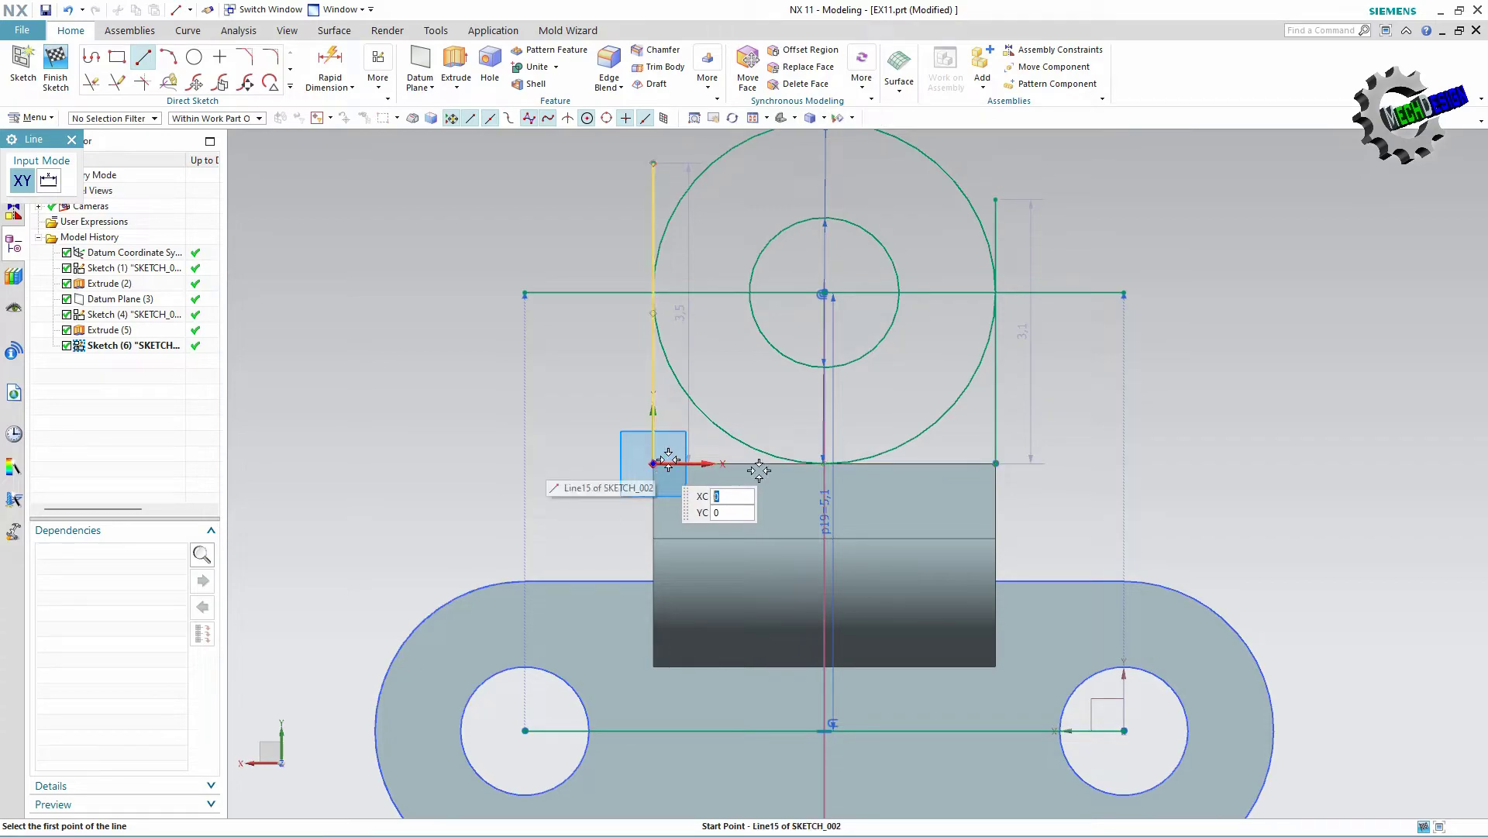
click(995, 463)
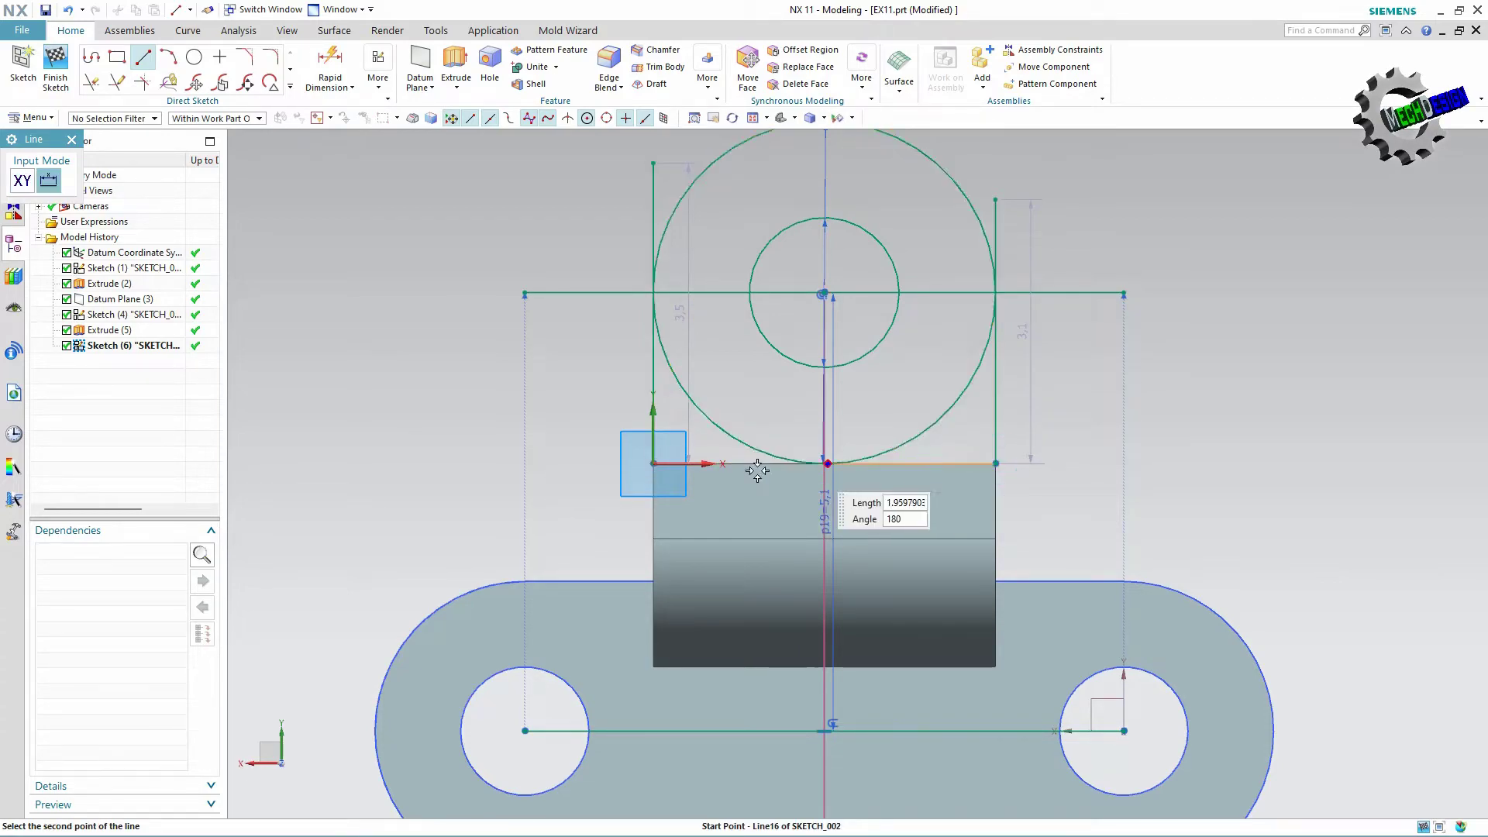
click(650, 463)
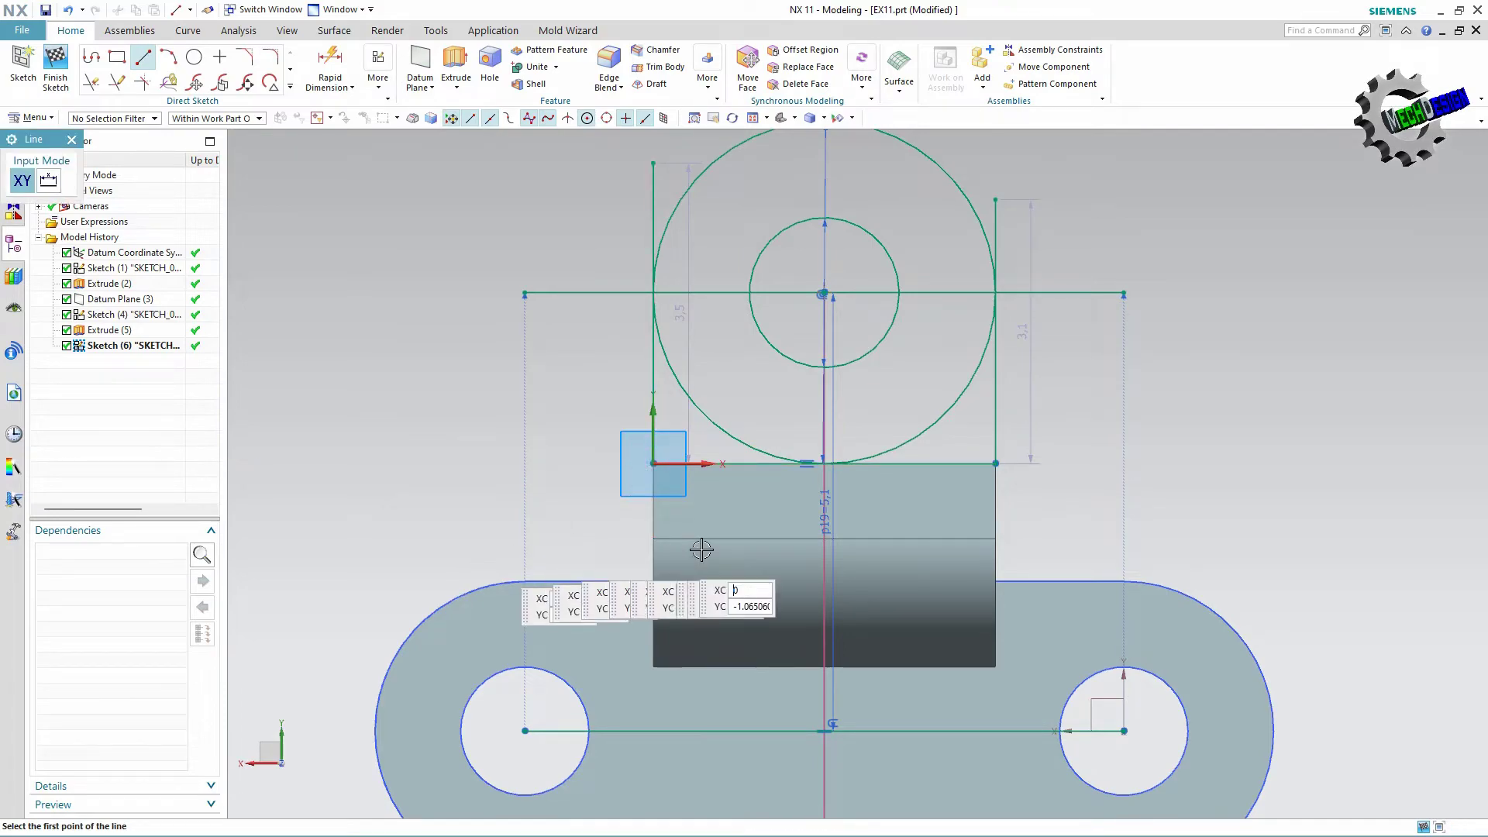
scroll(701, 549, down, 2)
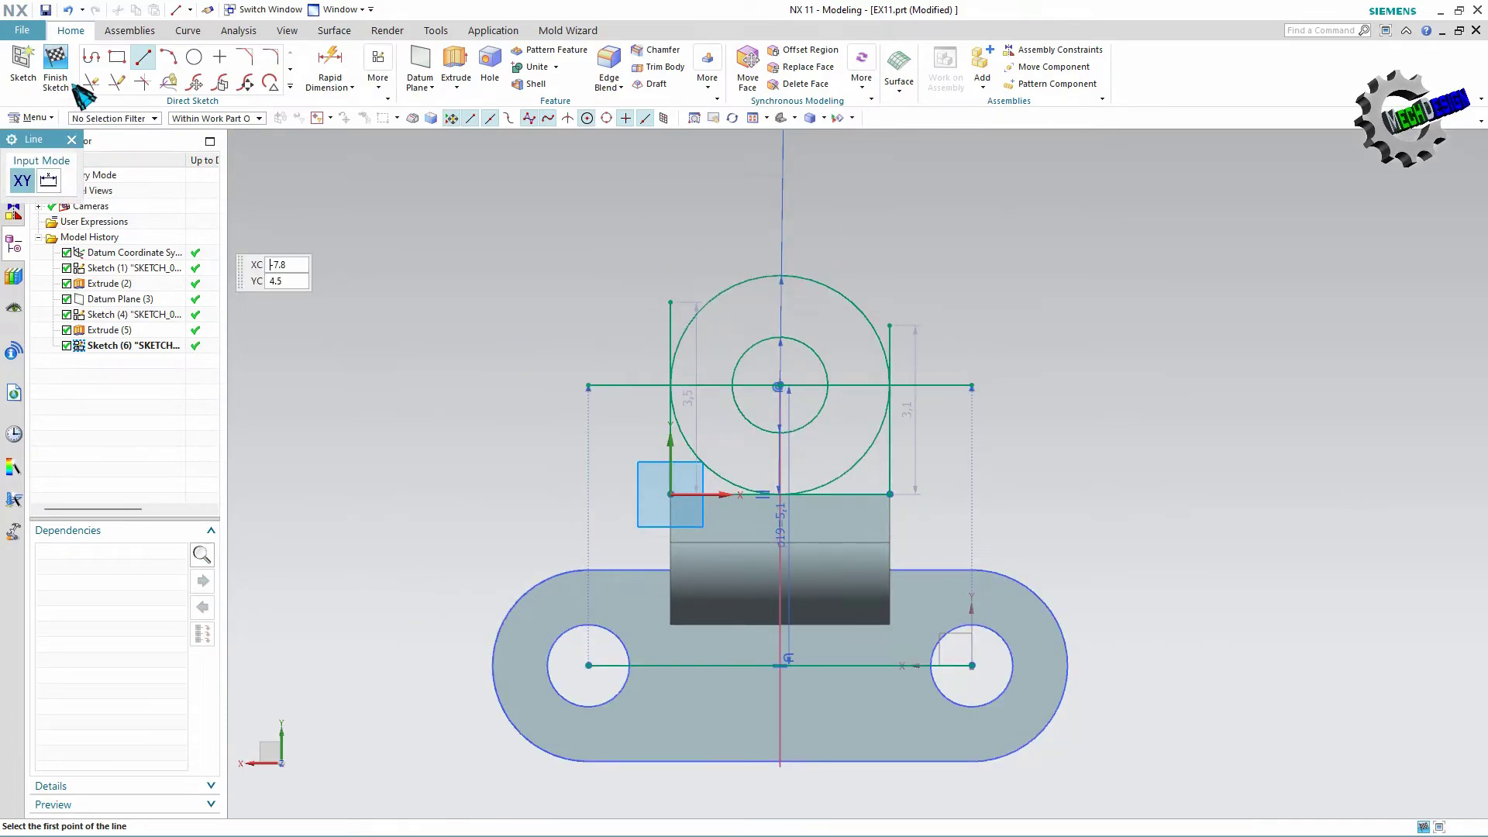
key(Escape)
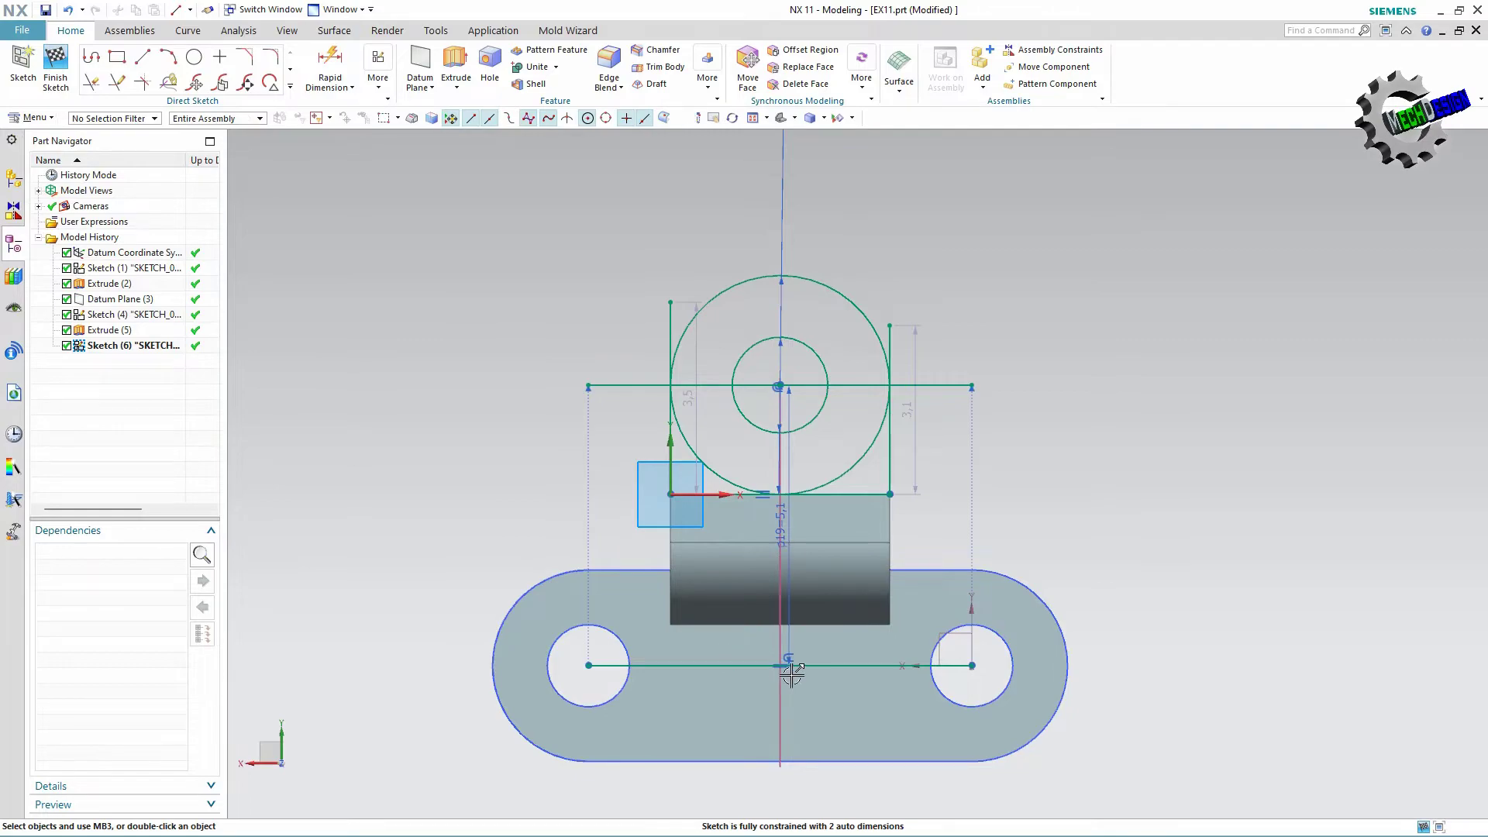
click(758, 671)
key(Escape)
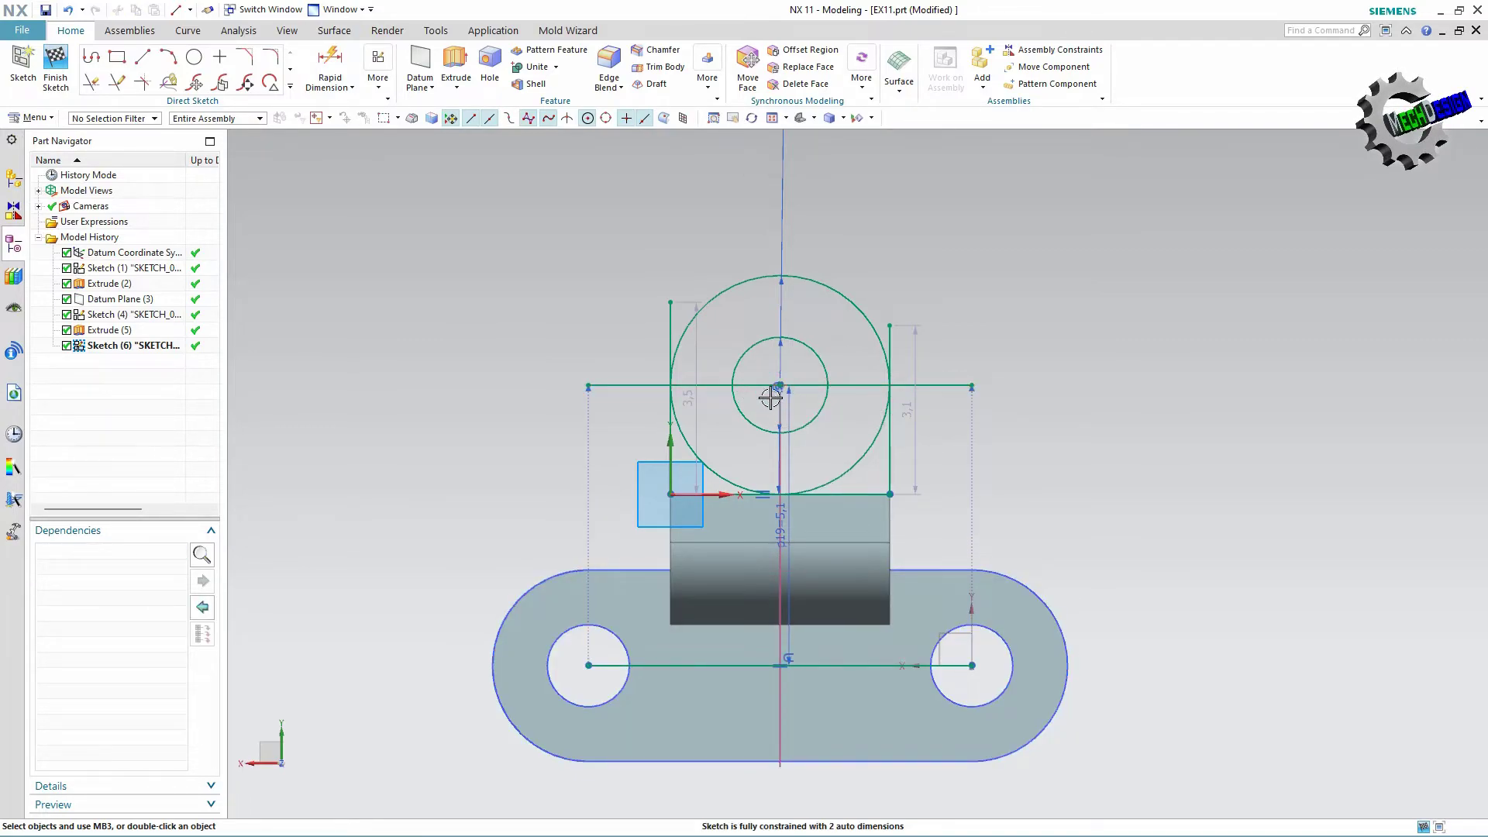
Delete Line13 between the hole centres and Line14 through the big circle's centre.
click(771, 397)
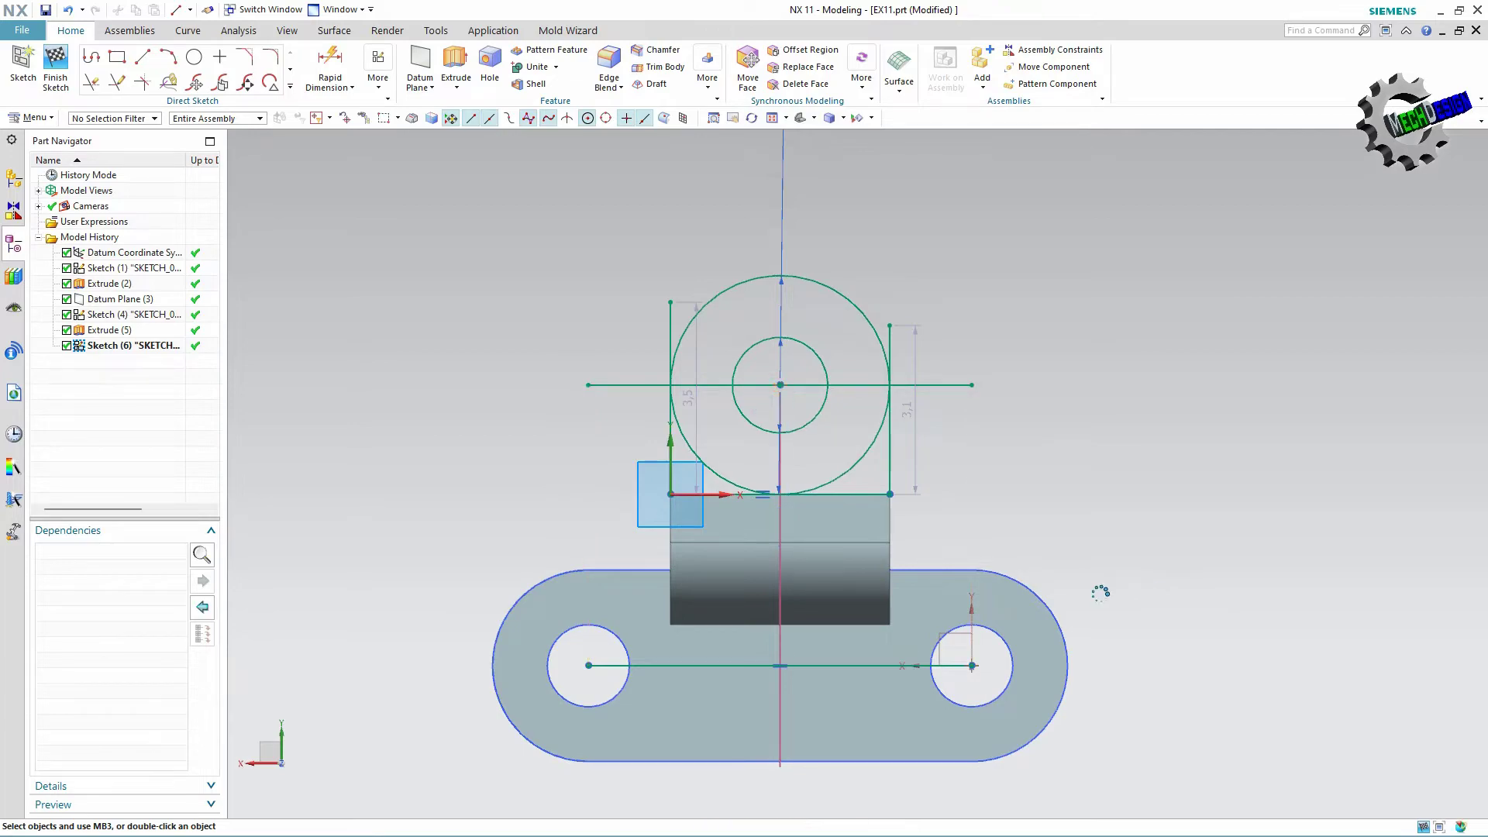
click(870, 667)
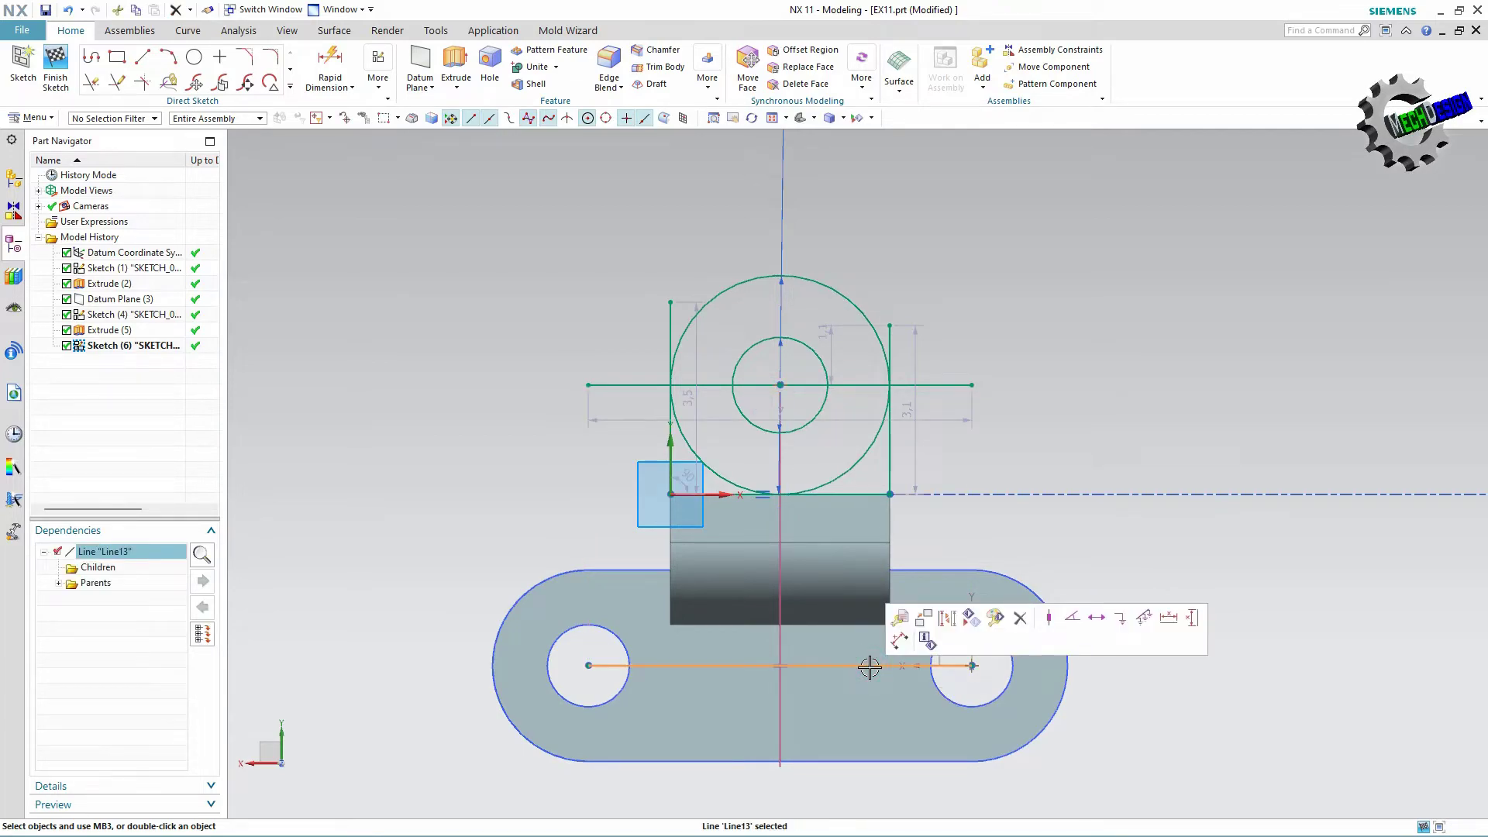
key(Delete)
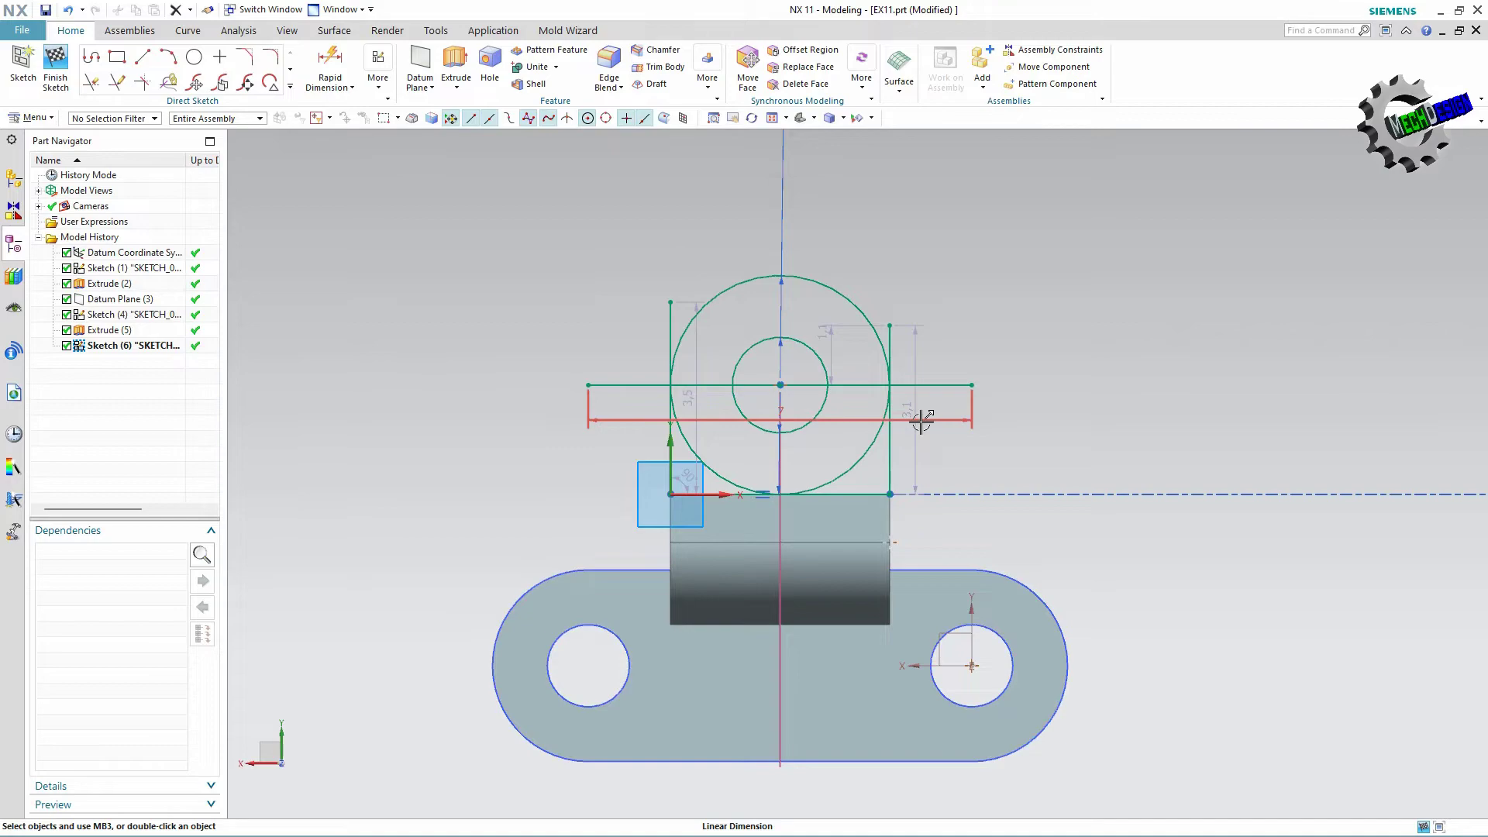
scroll(923, 423, up, 2)
click(923, 365)
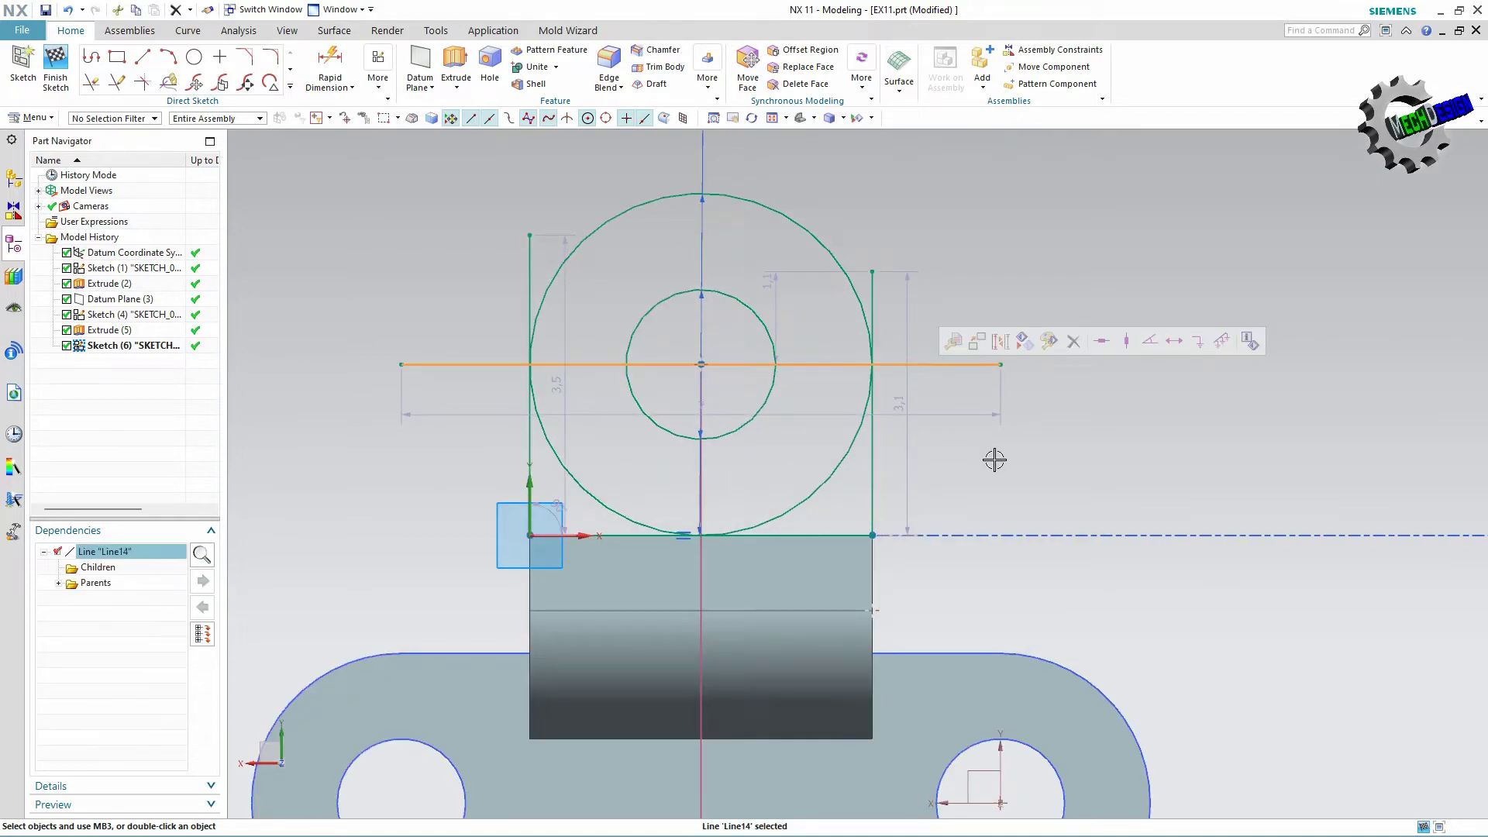
key(Delete)
click(92, 81)
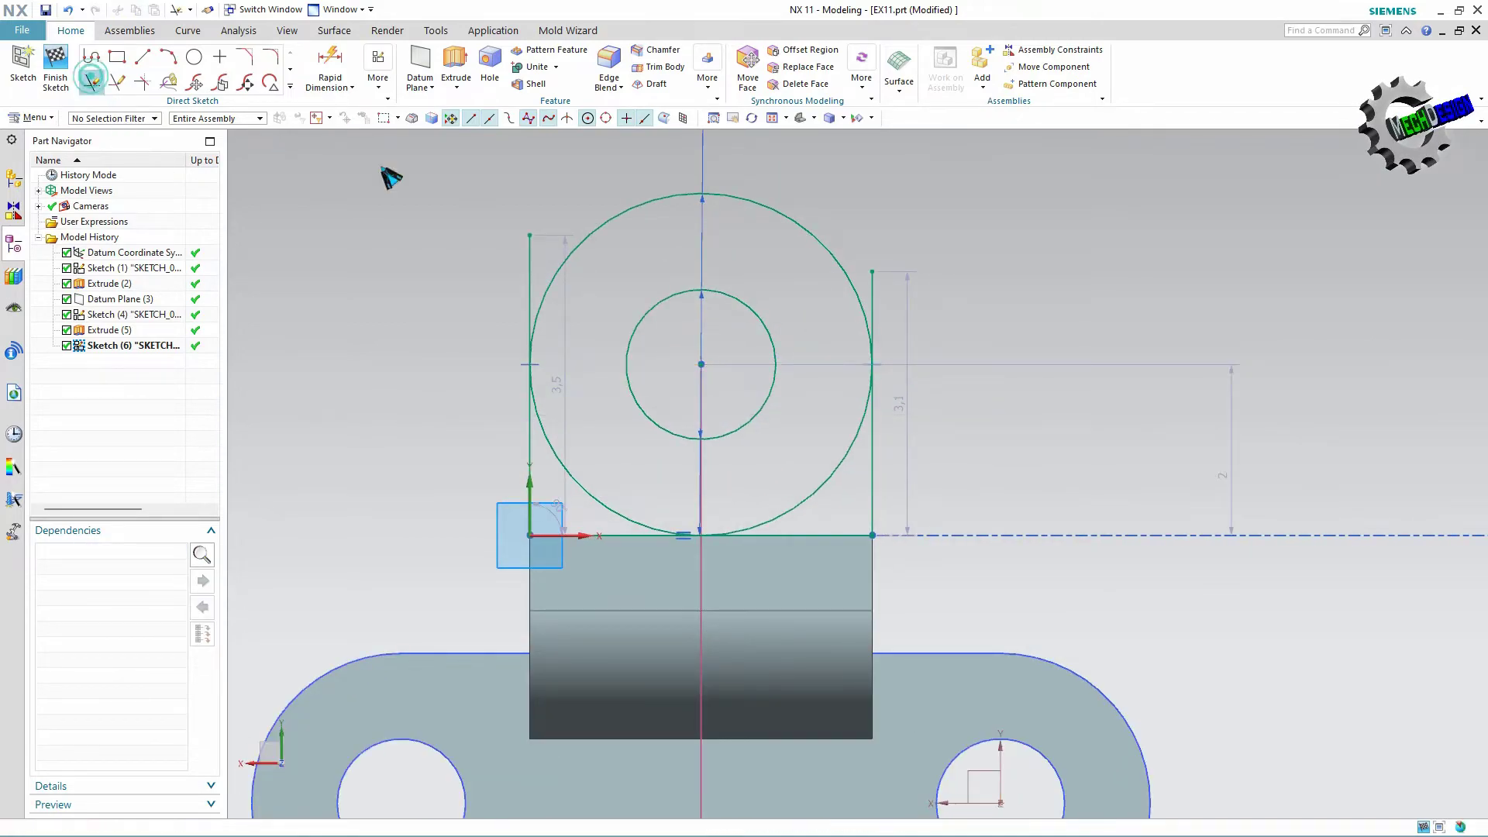
Quick Trim the side lines and the big circle's lower arcs into a rounded-top outline.
click(533, 244)
click(869, 279)
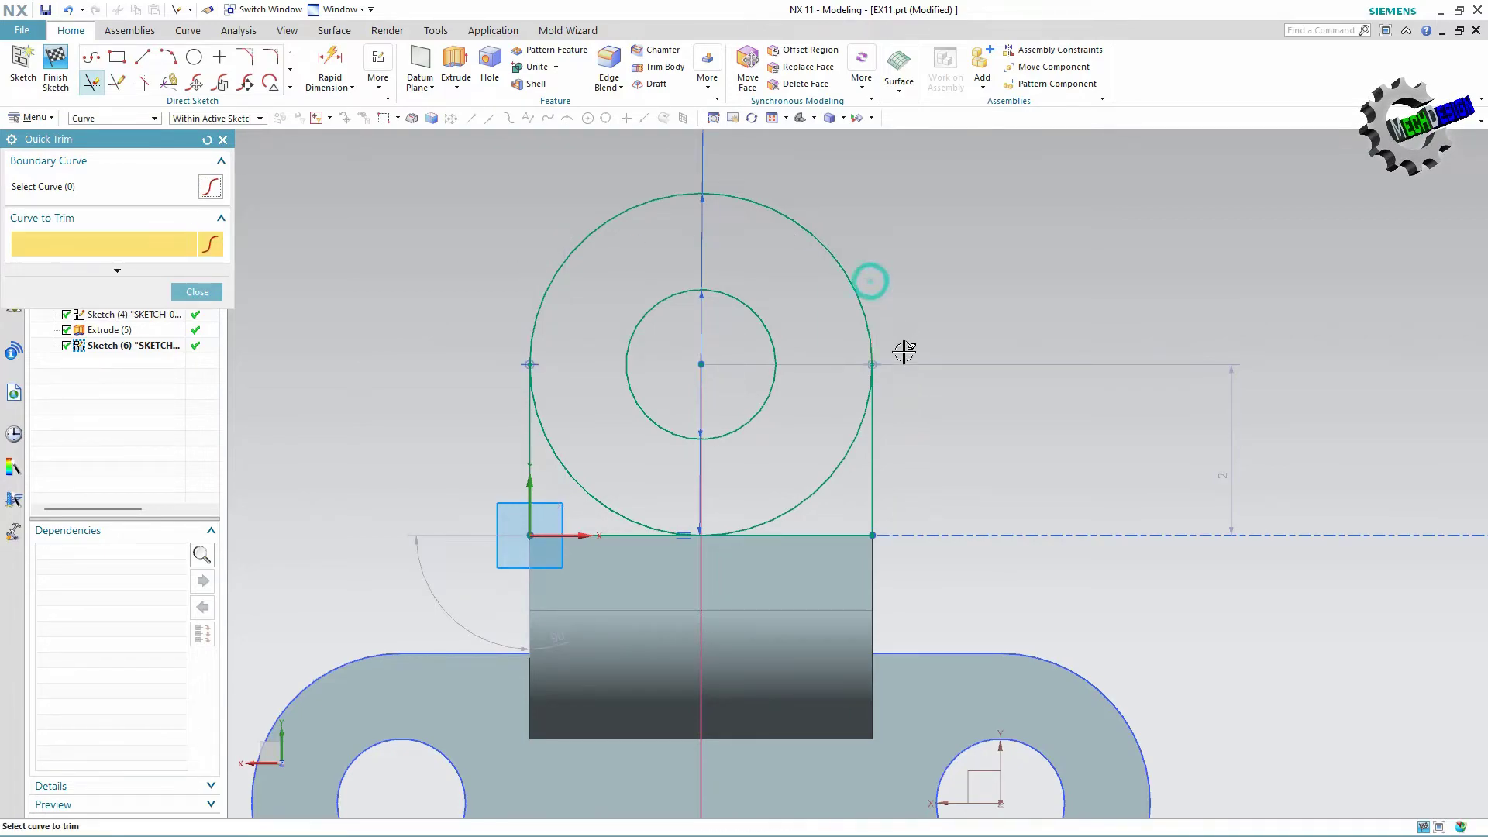
click(835, 466)
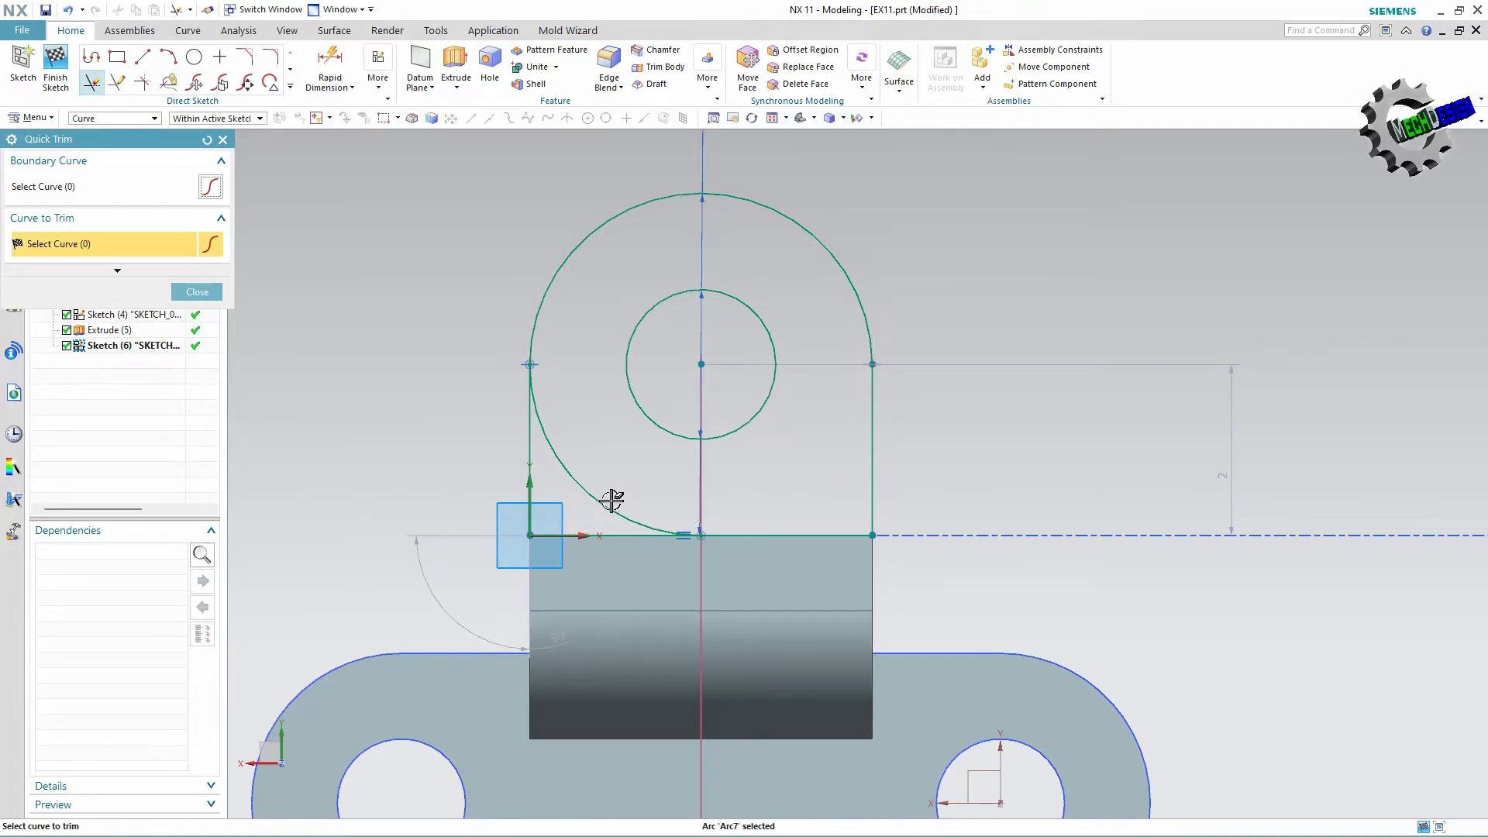
click(612, 501)
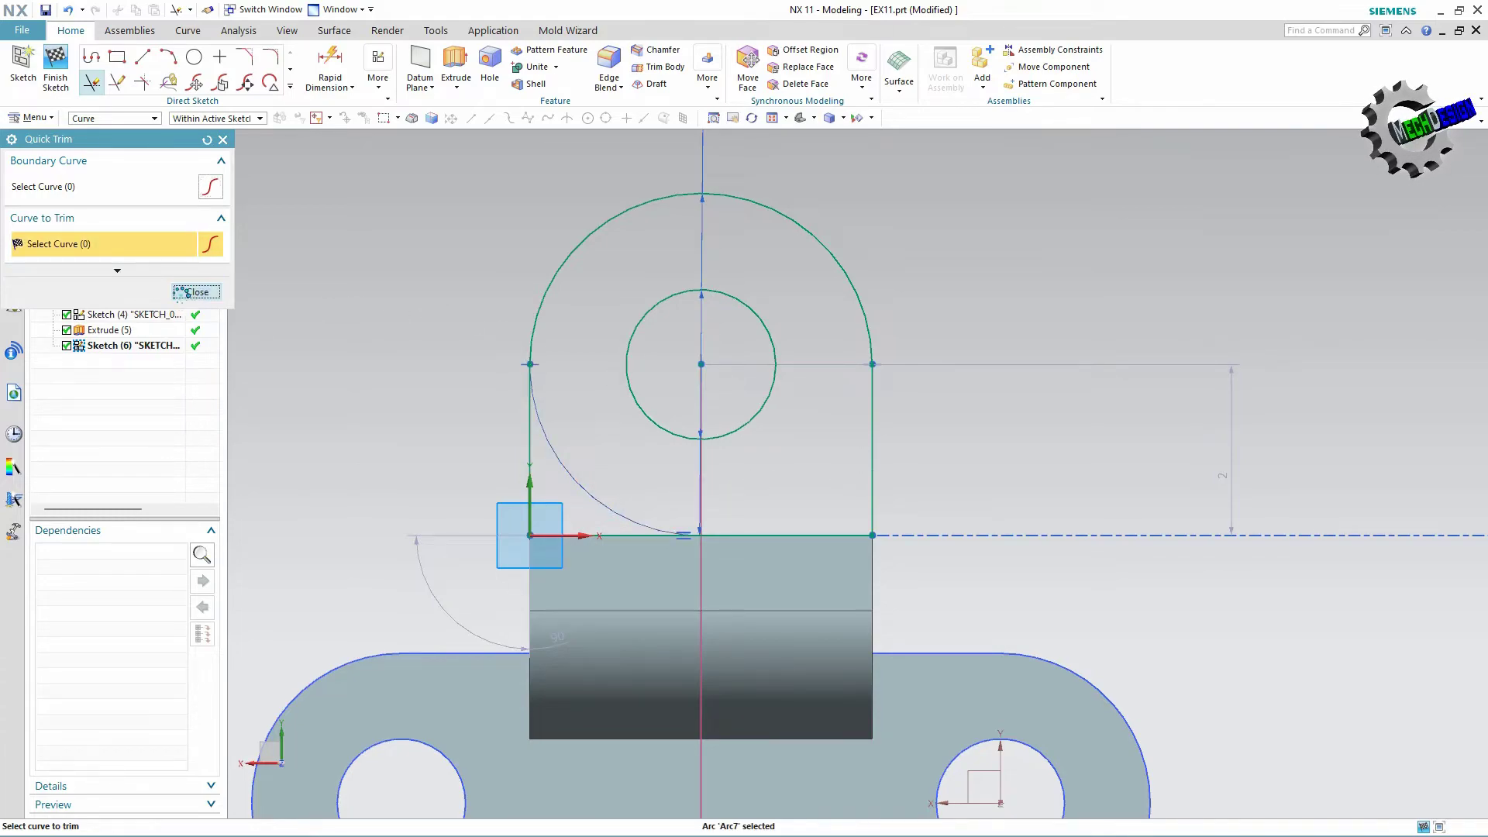
Finish Sketch (6) and orbit the model into a tilted 3-D view.
click(189, 291)
click(55, 66)
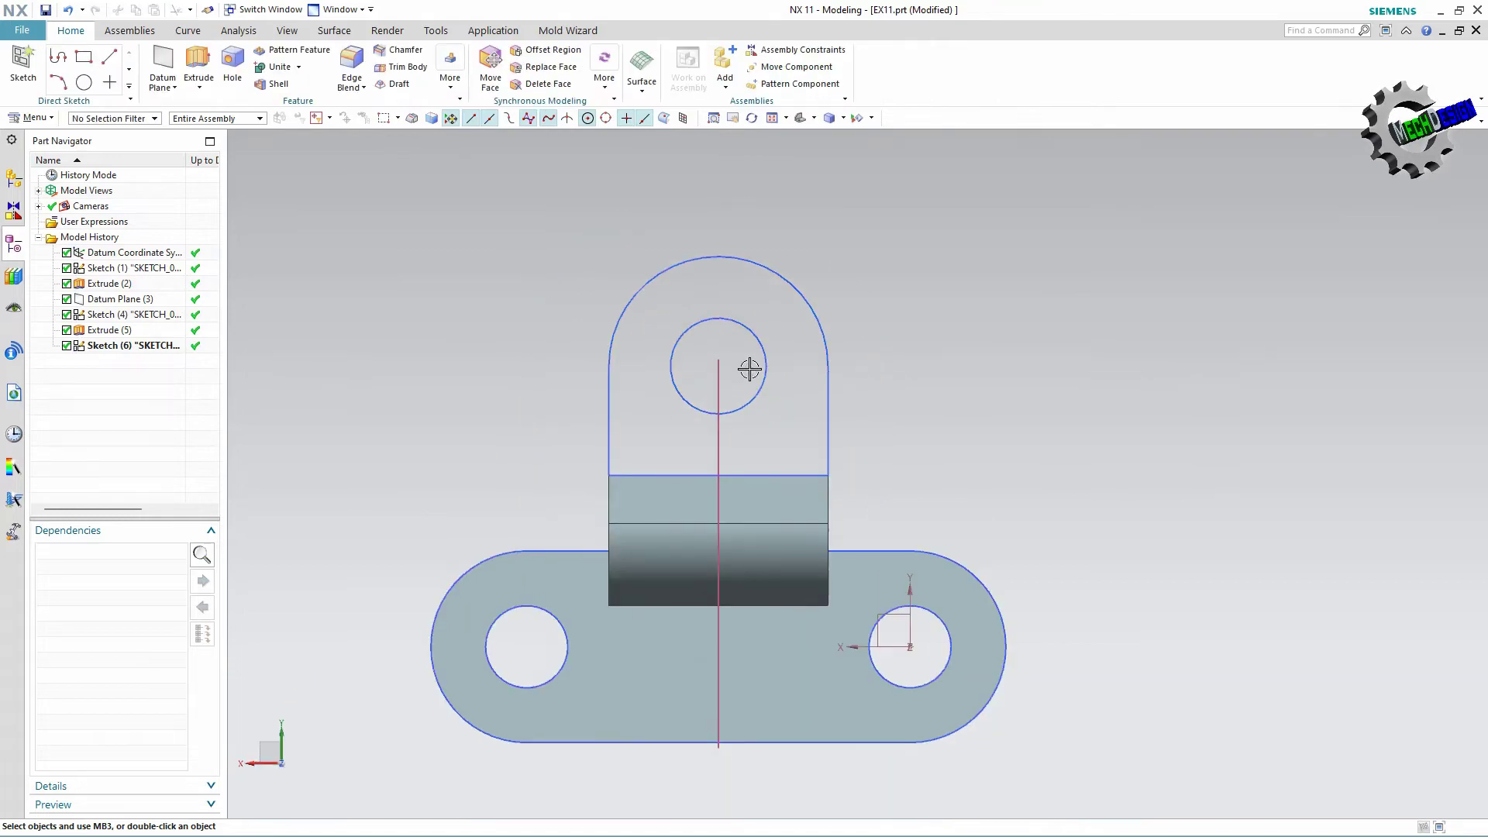
mouse_move(751, 369)
middle_down()
mouse_move(770, 276)
mouse_move(807, 375)
middle_up()
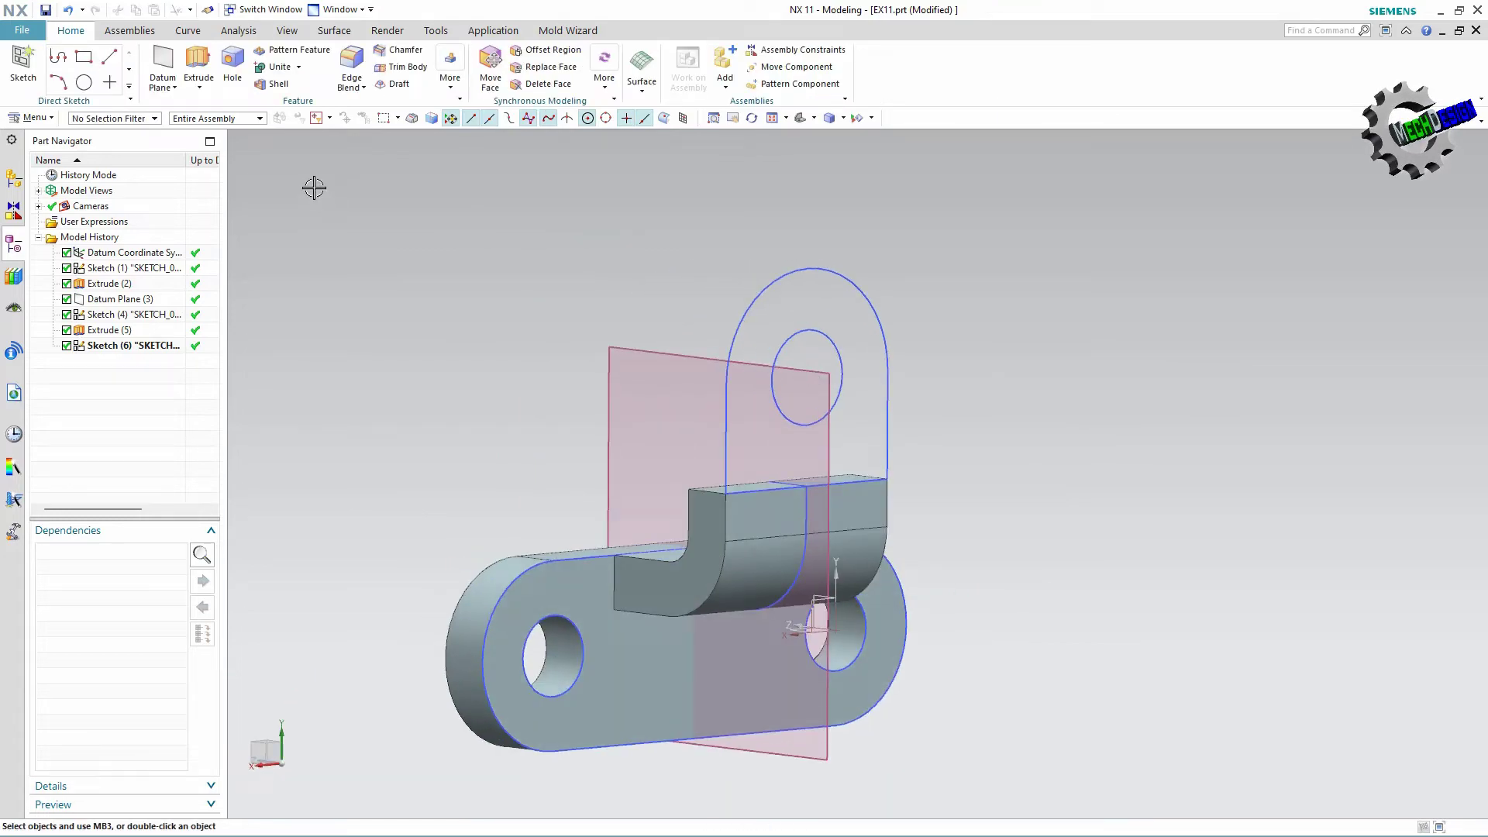
Extrude the rounded tab profile from -1 mm to 1 mm, united with the bracket.
click(198, 62)
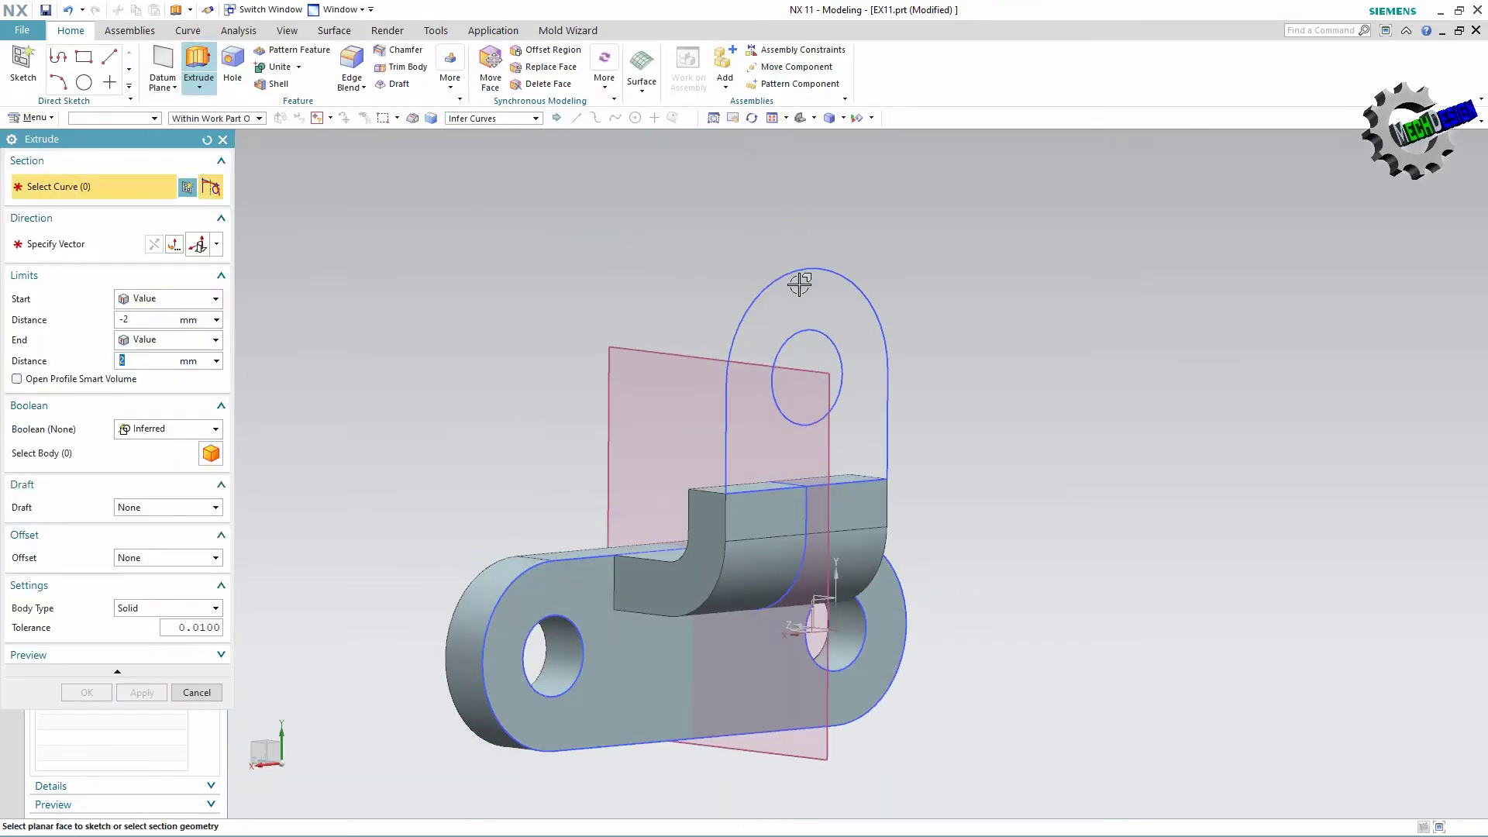
click(802, 269)
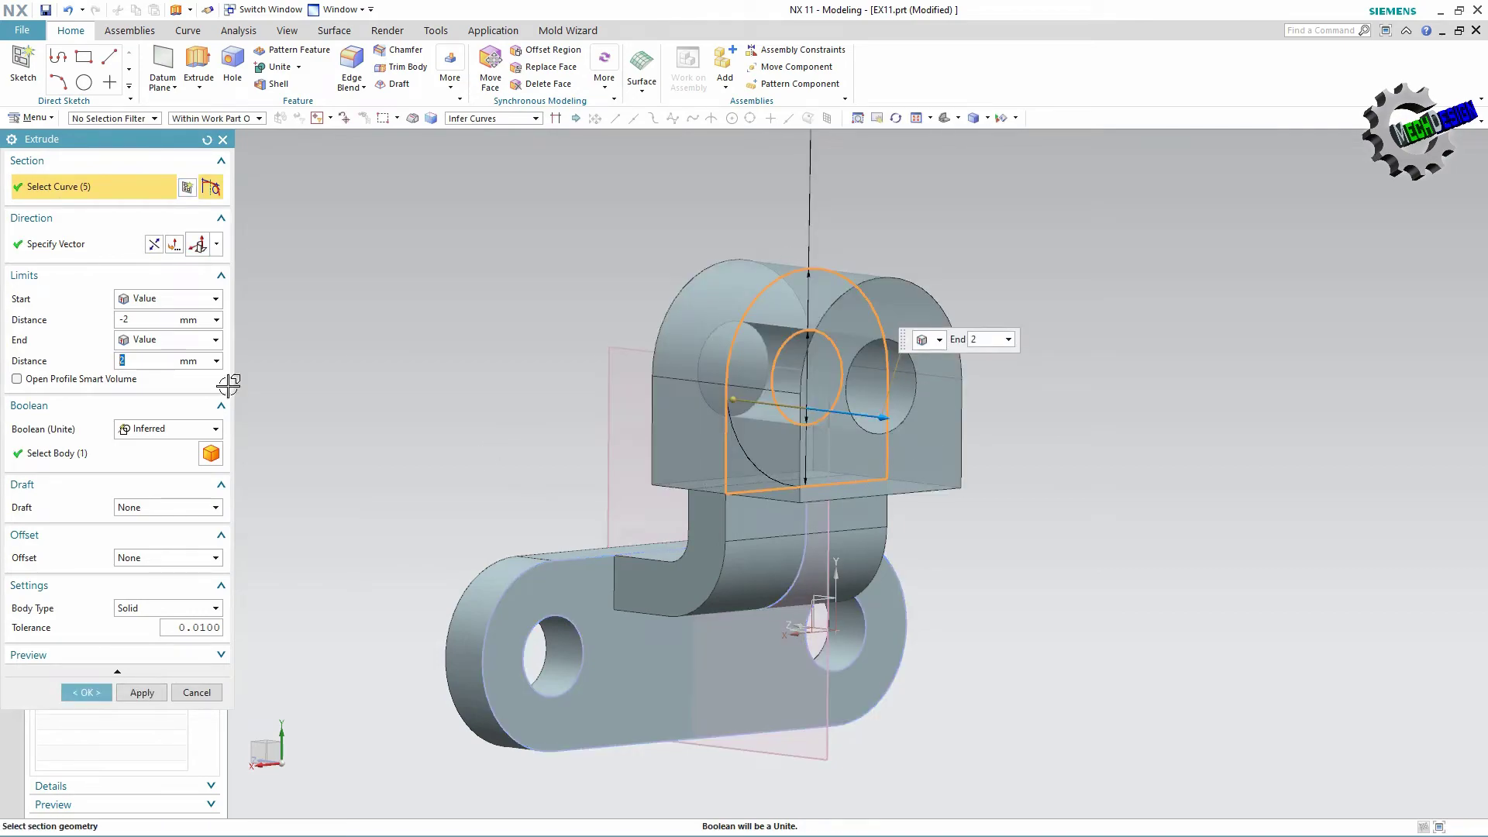
click(141, 320)
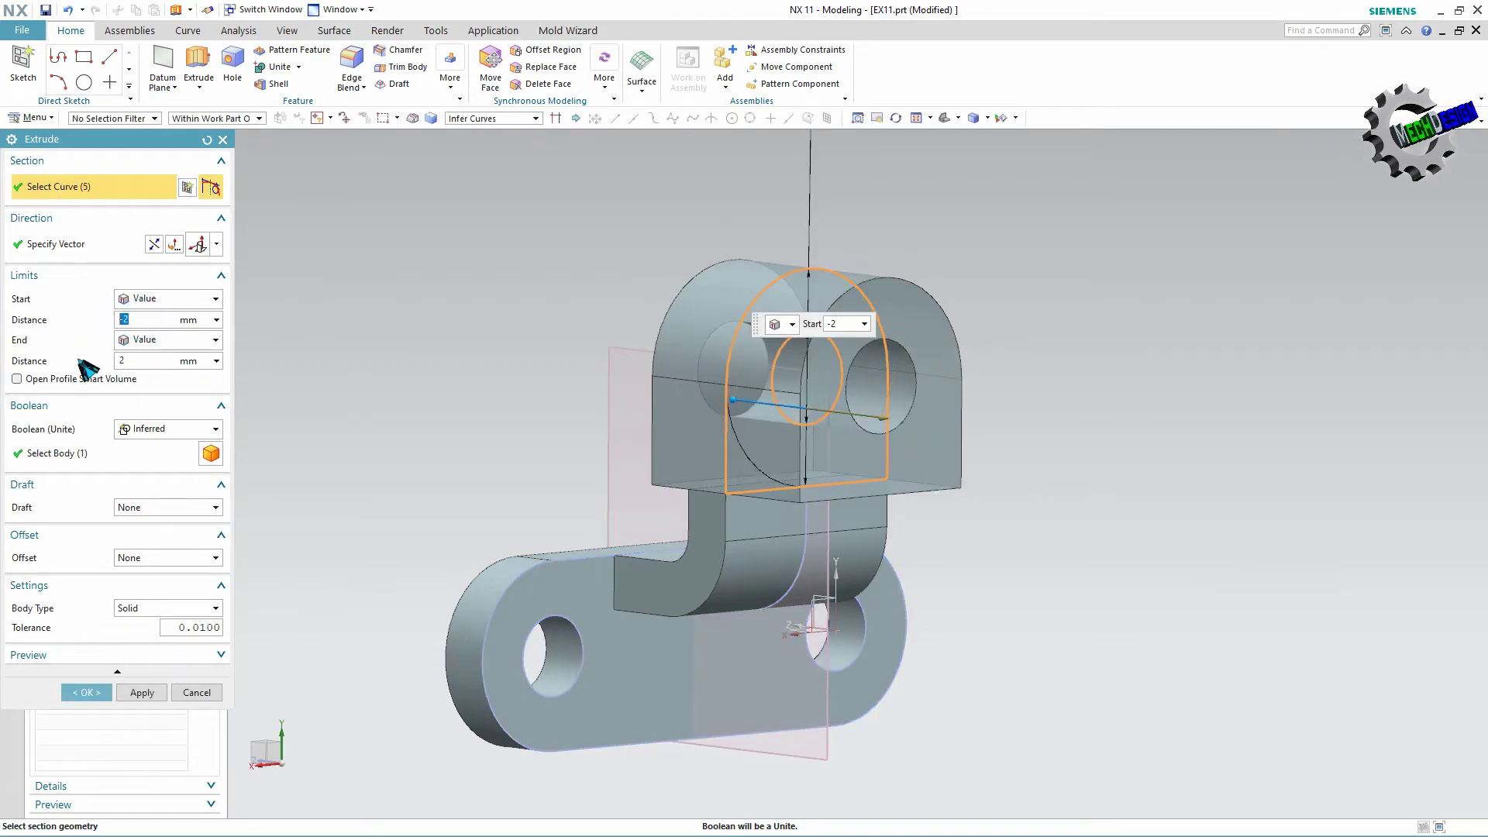
text(1)
key(Return)
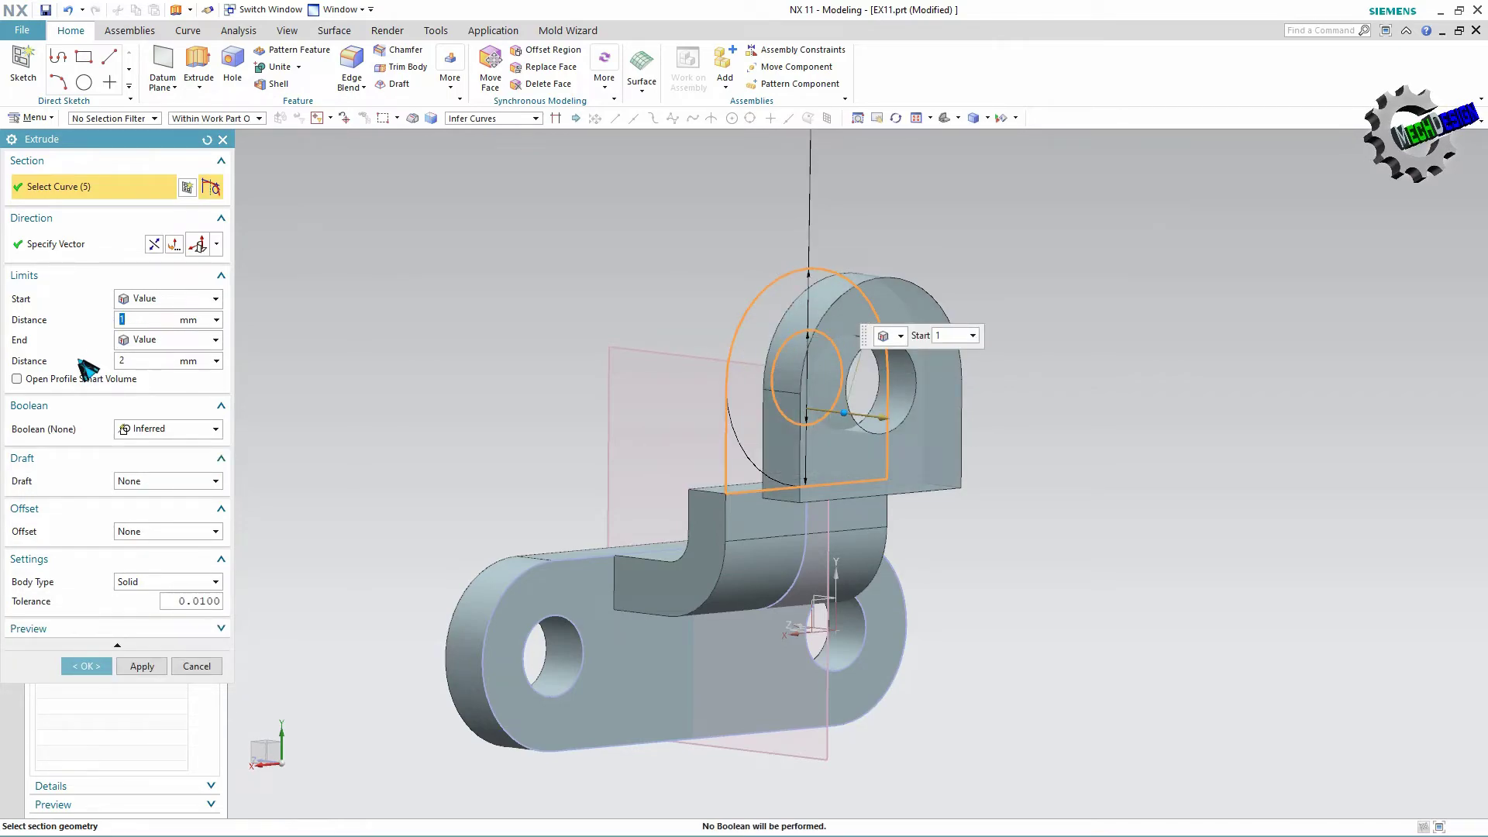
text(2)
key(Return)
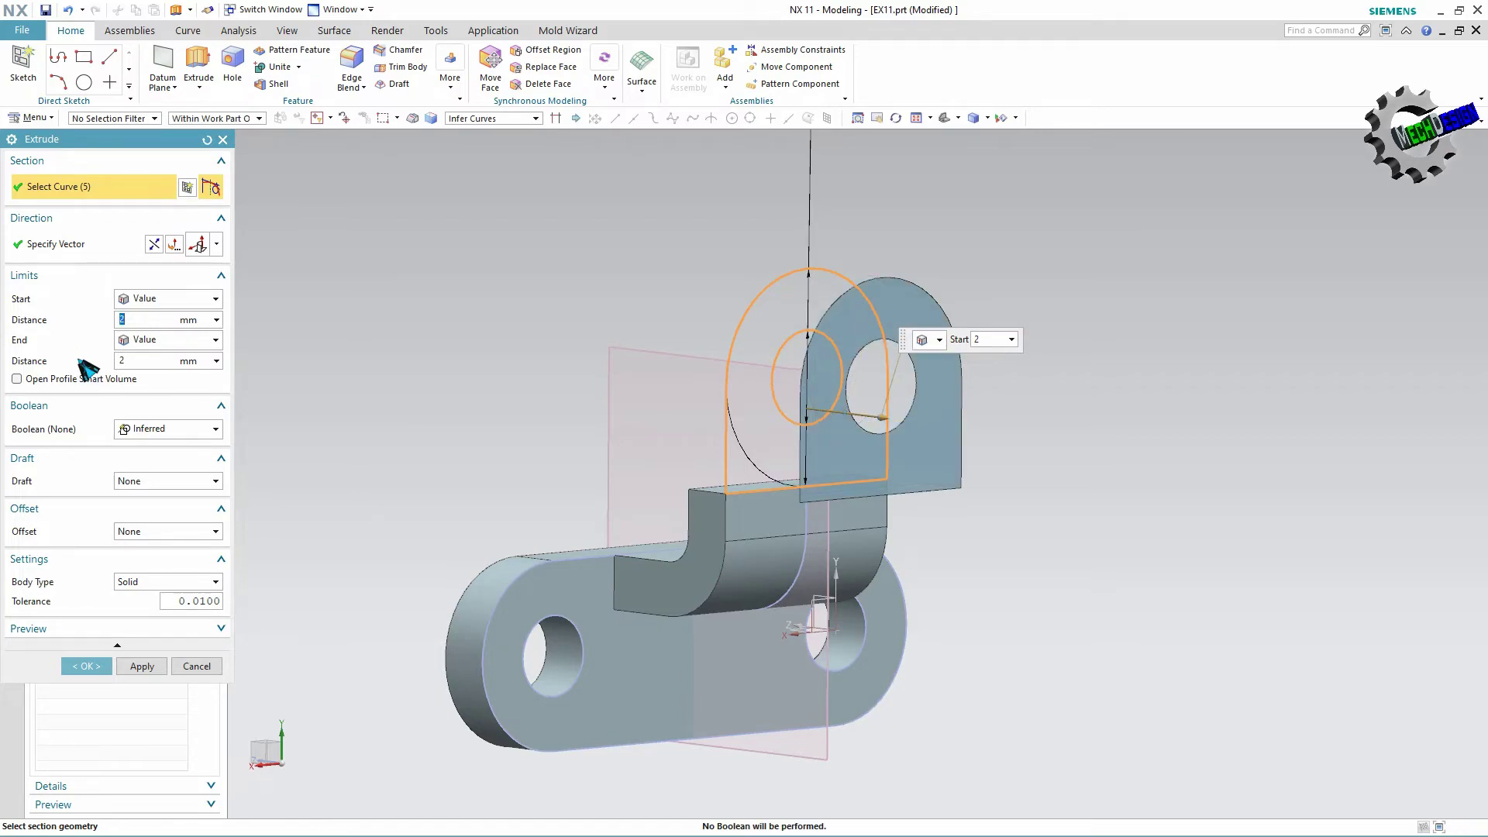
text(-1)
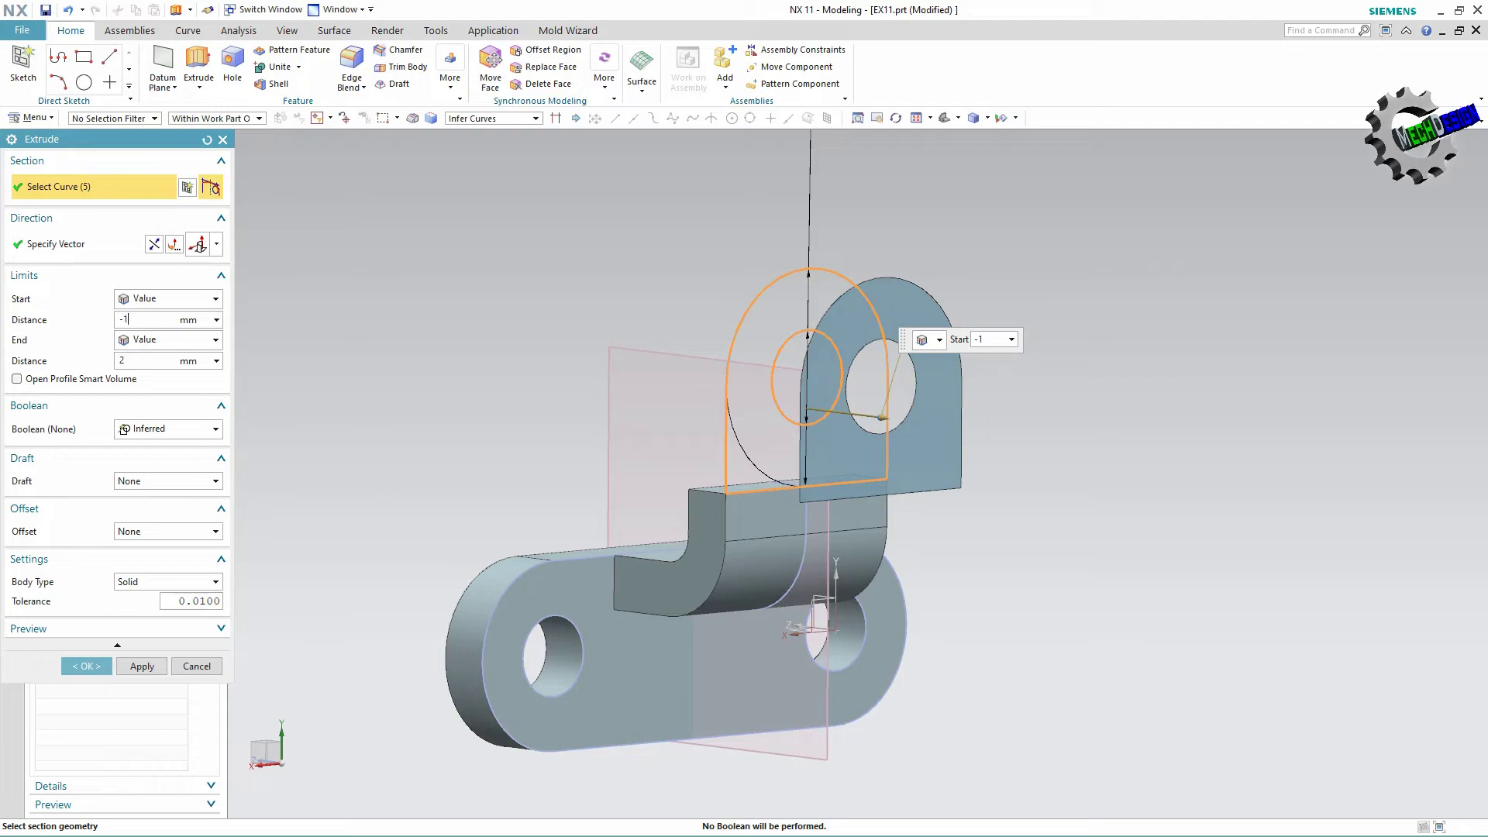
key(Return)
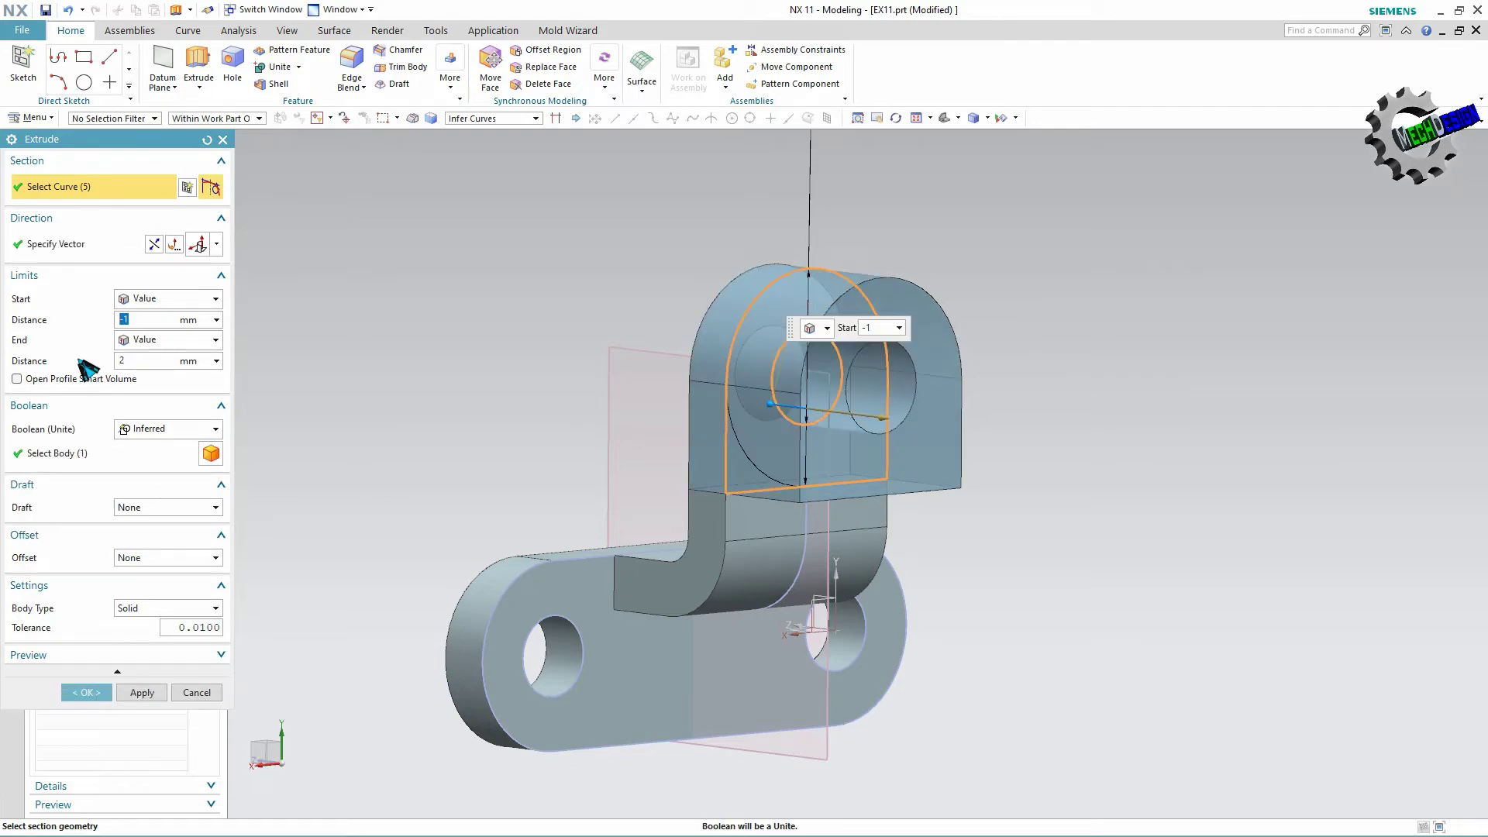
click(135, 362)
text(1)
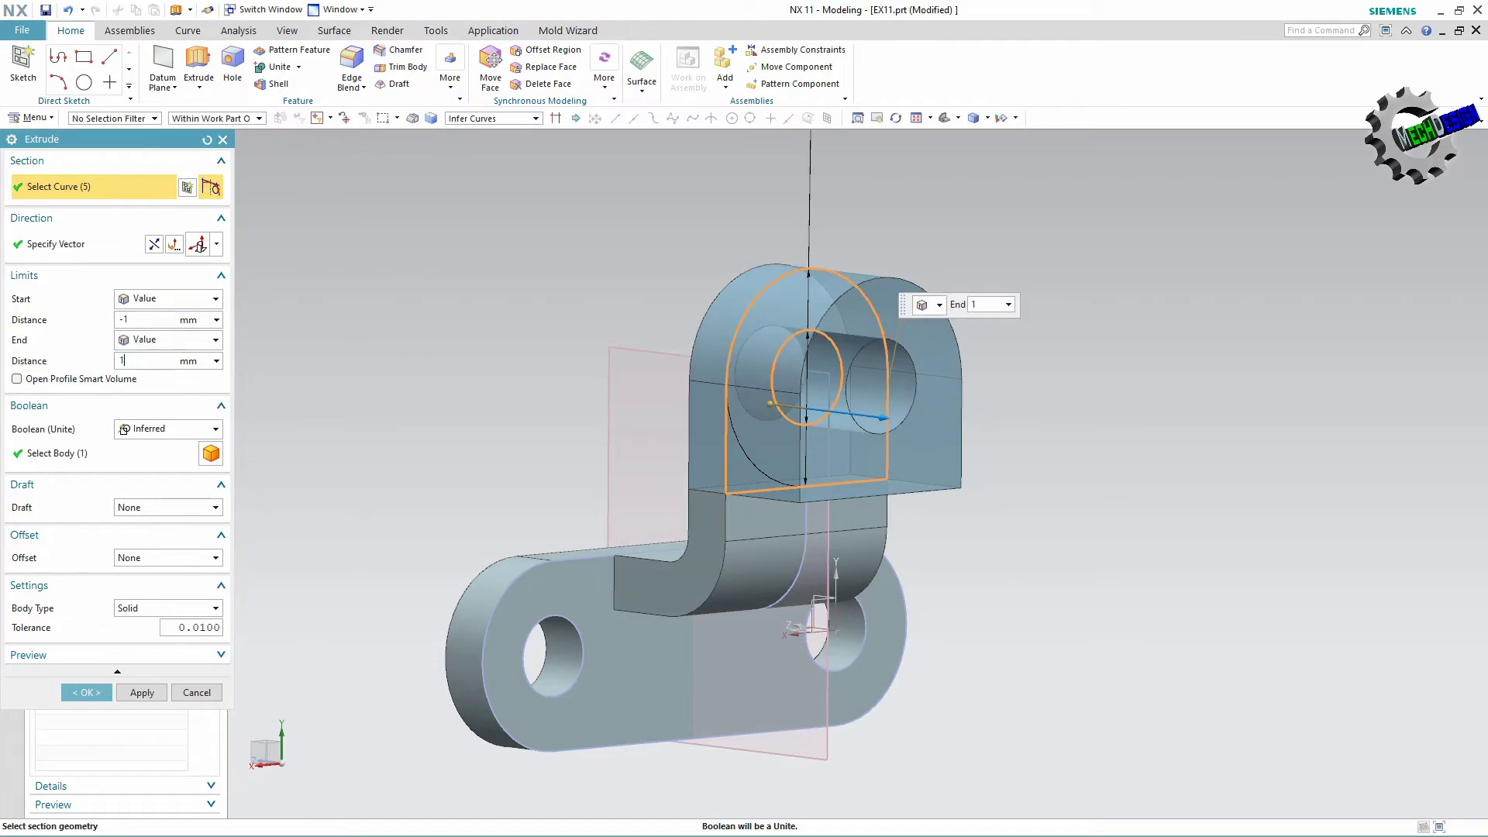
key(Return)
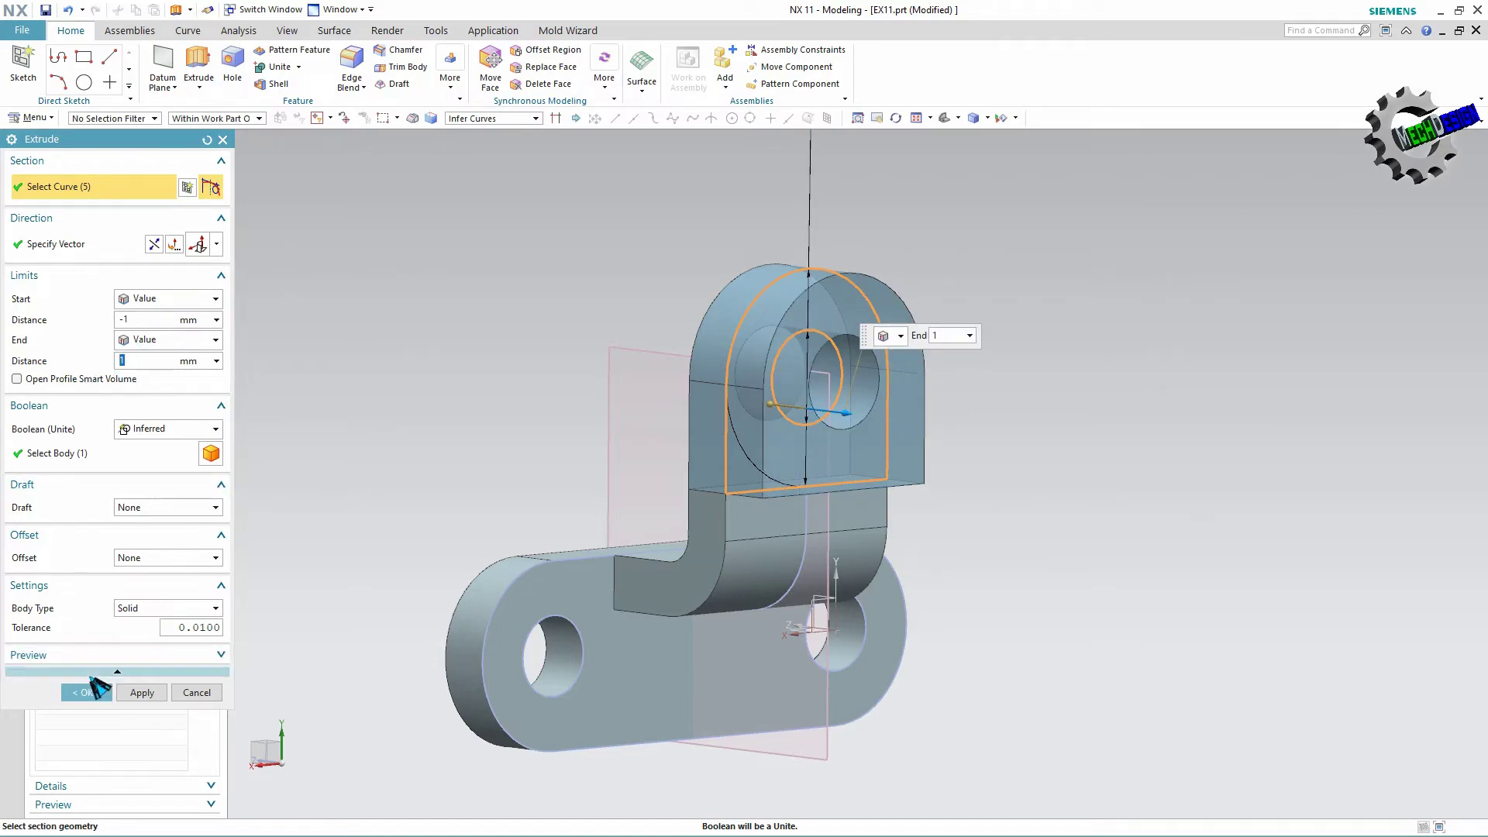
click(155, 429)
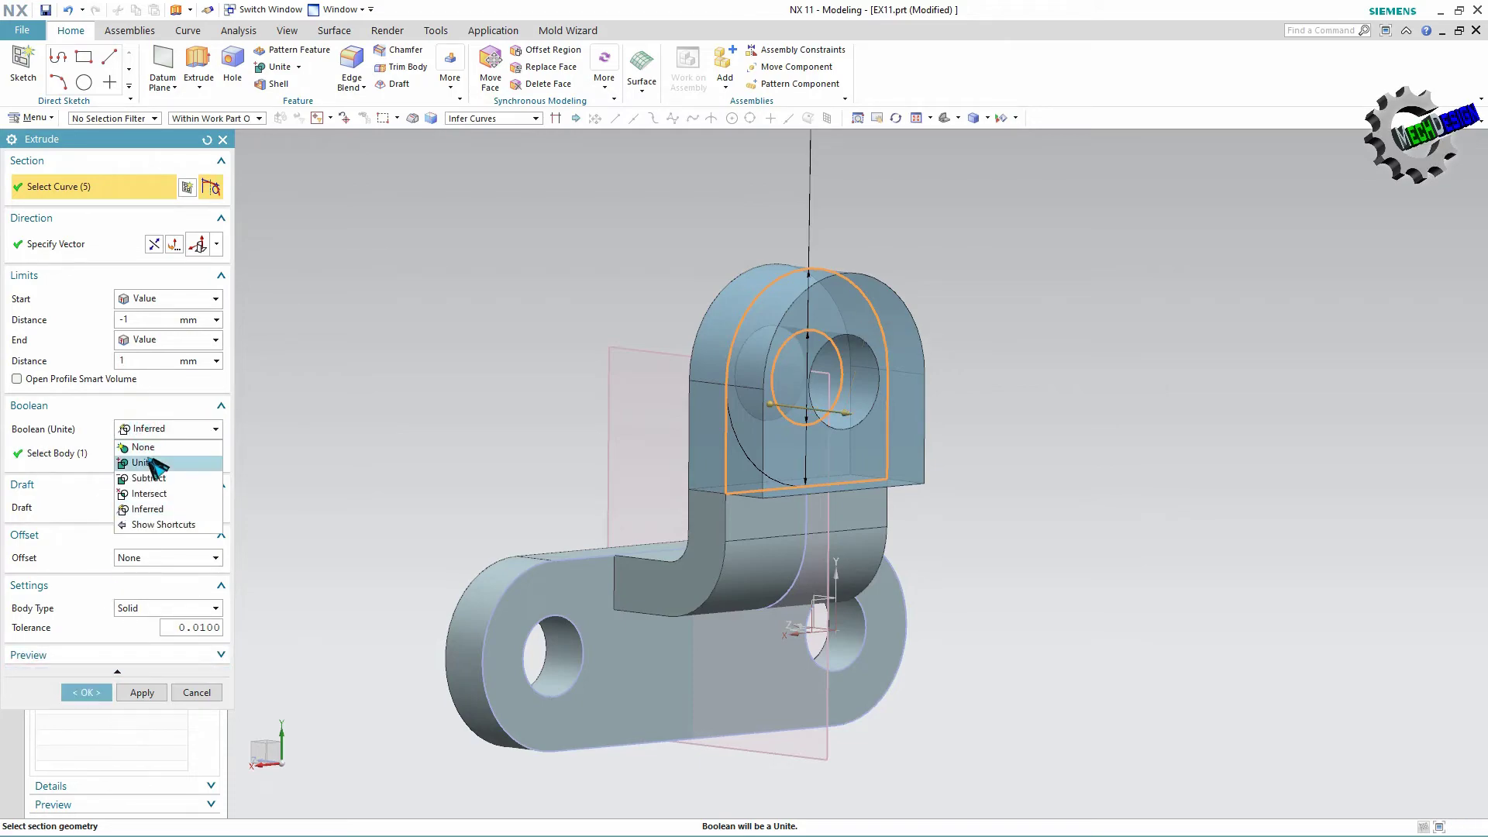
click(149, 464)
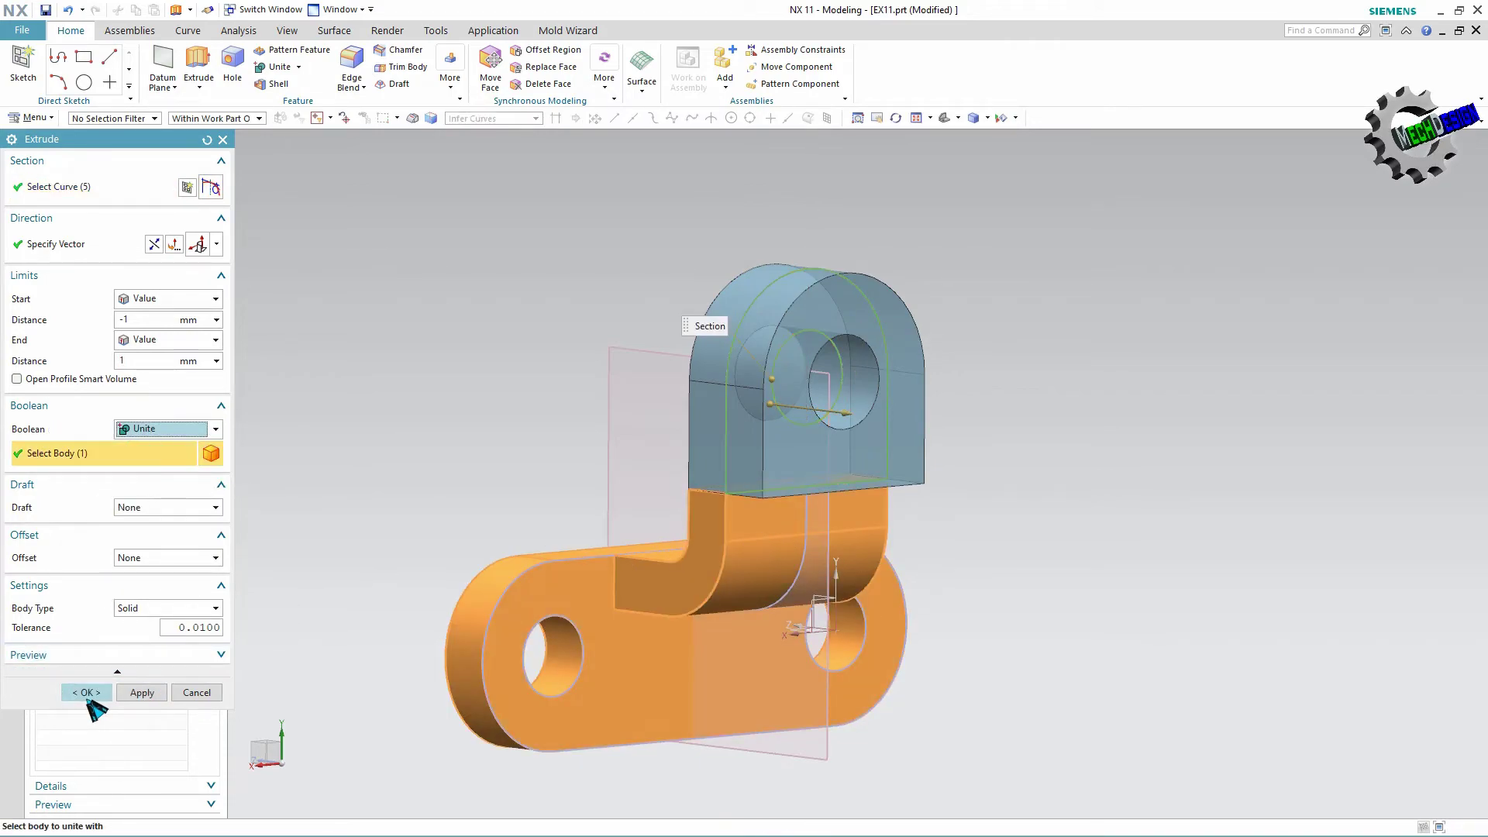
click(88, 692)
Orbit to a top view, then start a Unite on the bracket and cancel it.
middle_drag(660, 515, 434, 393)
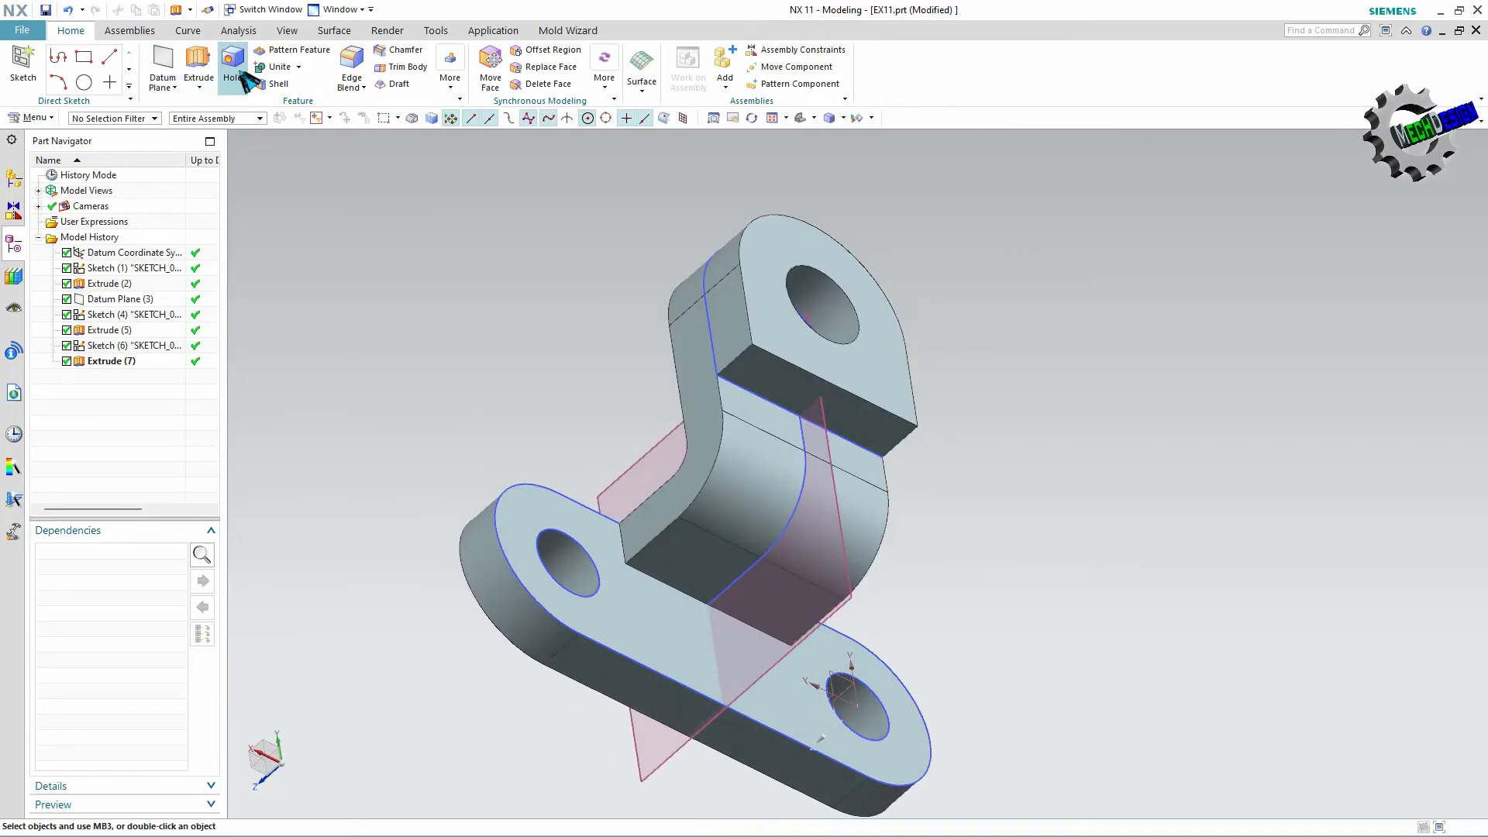
click(279, 66)
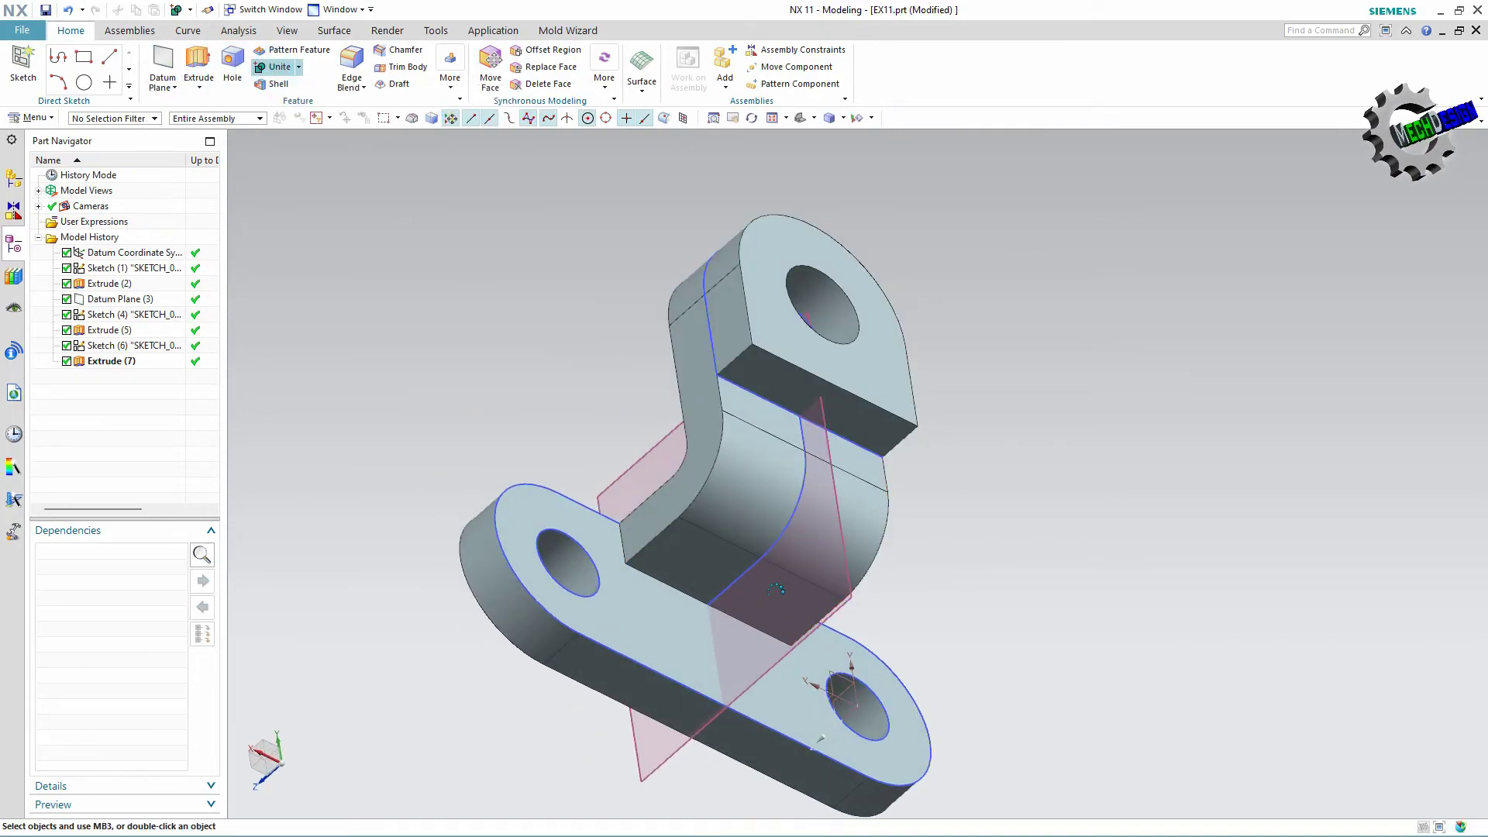
click(750, 465)
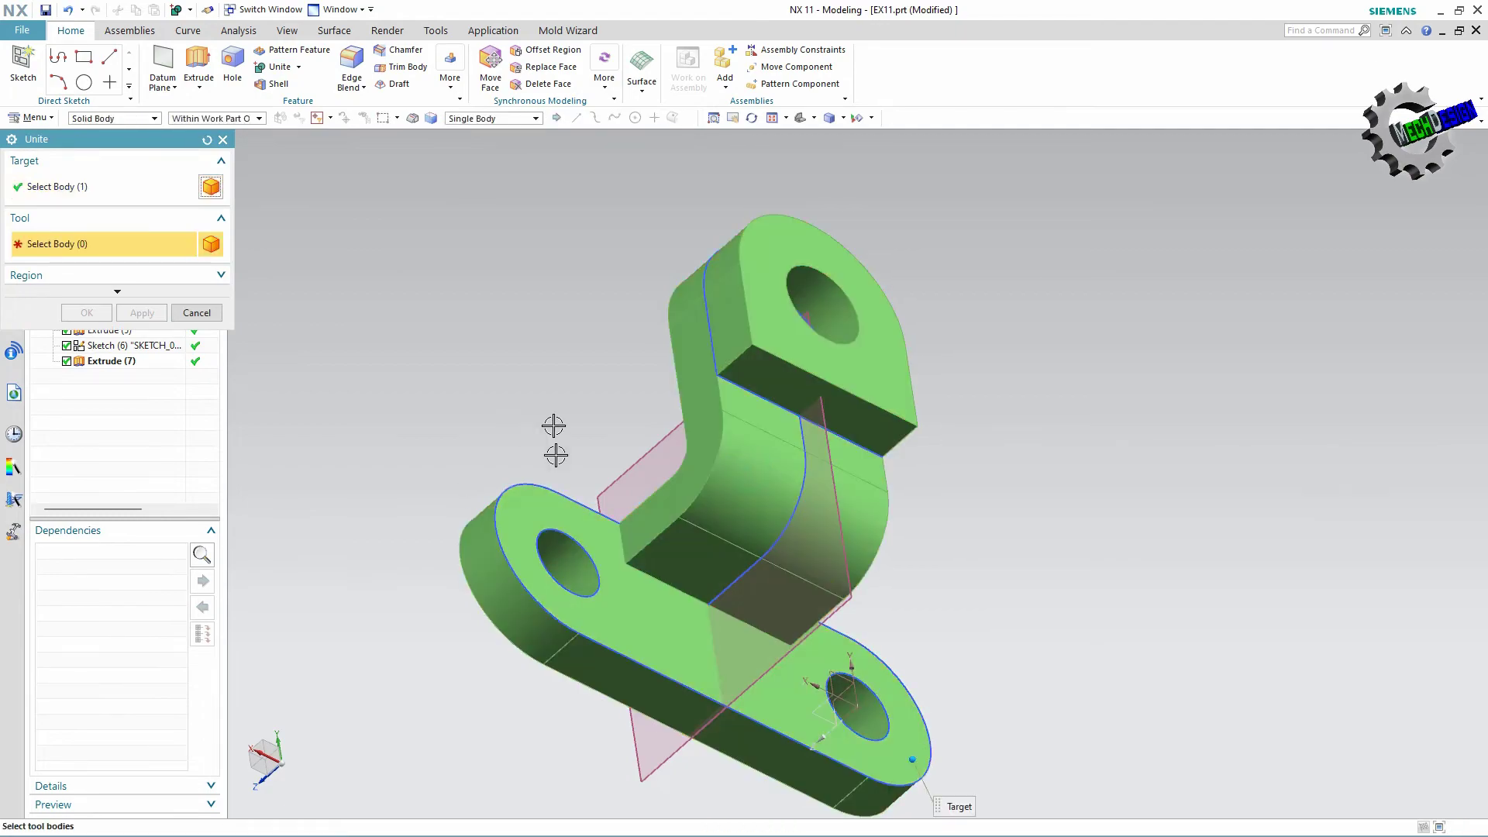
click(197, 312)
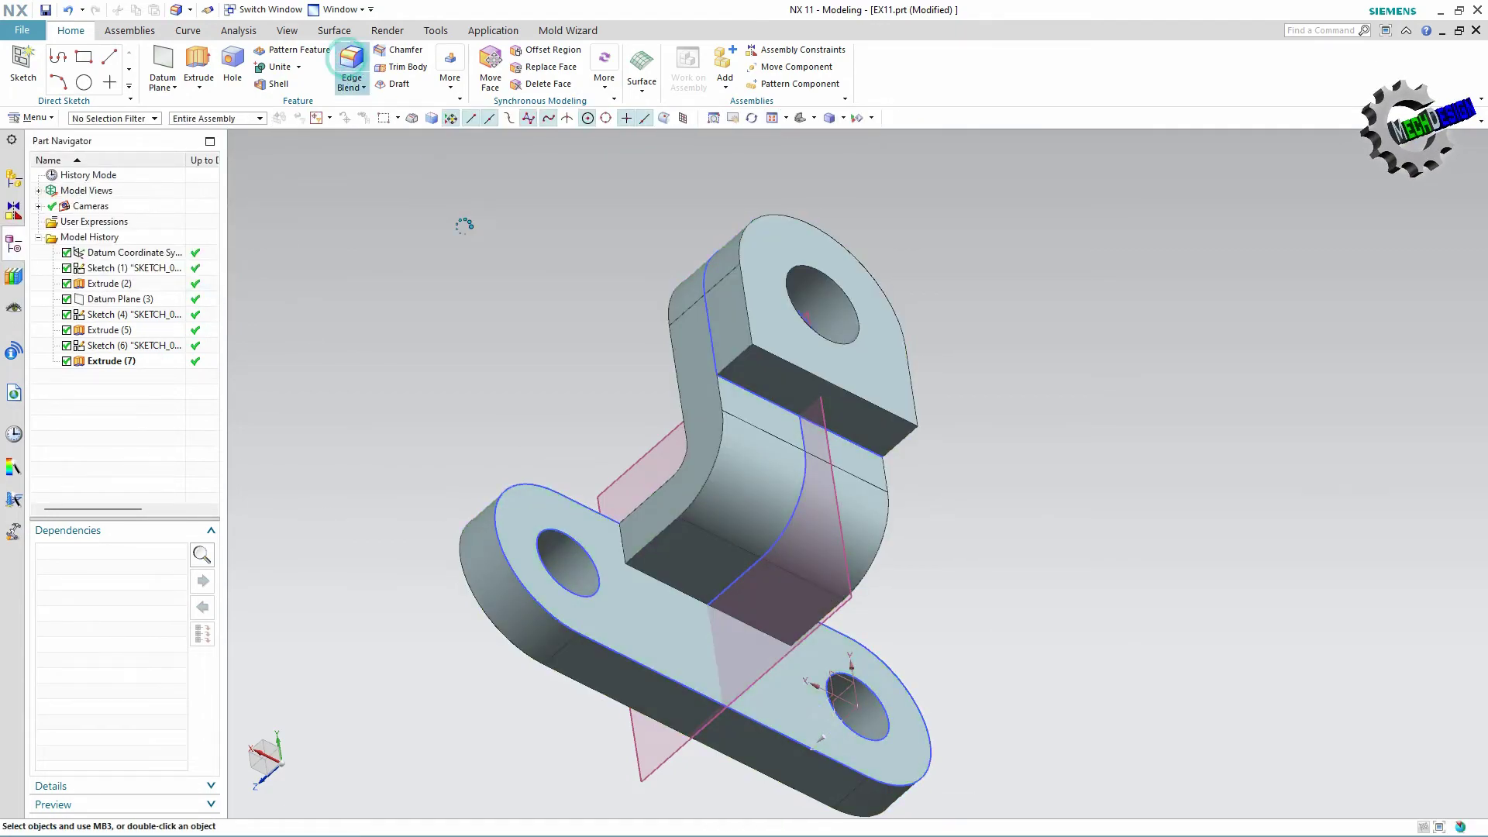
Add 0.25 mm edge blends to the lower bend's inner edge and the upper bend's inner edge.
click(653, 578)
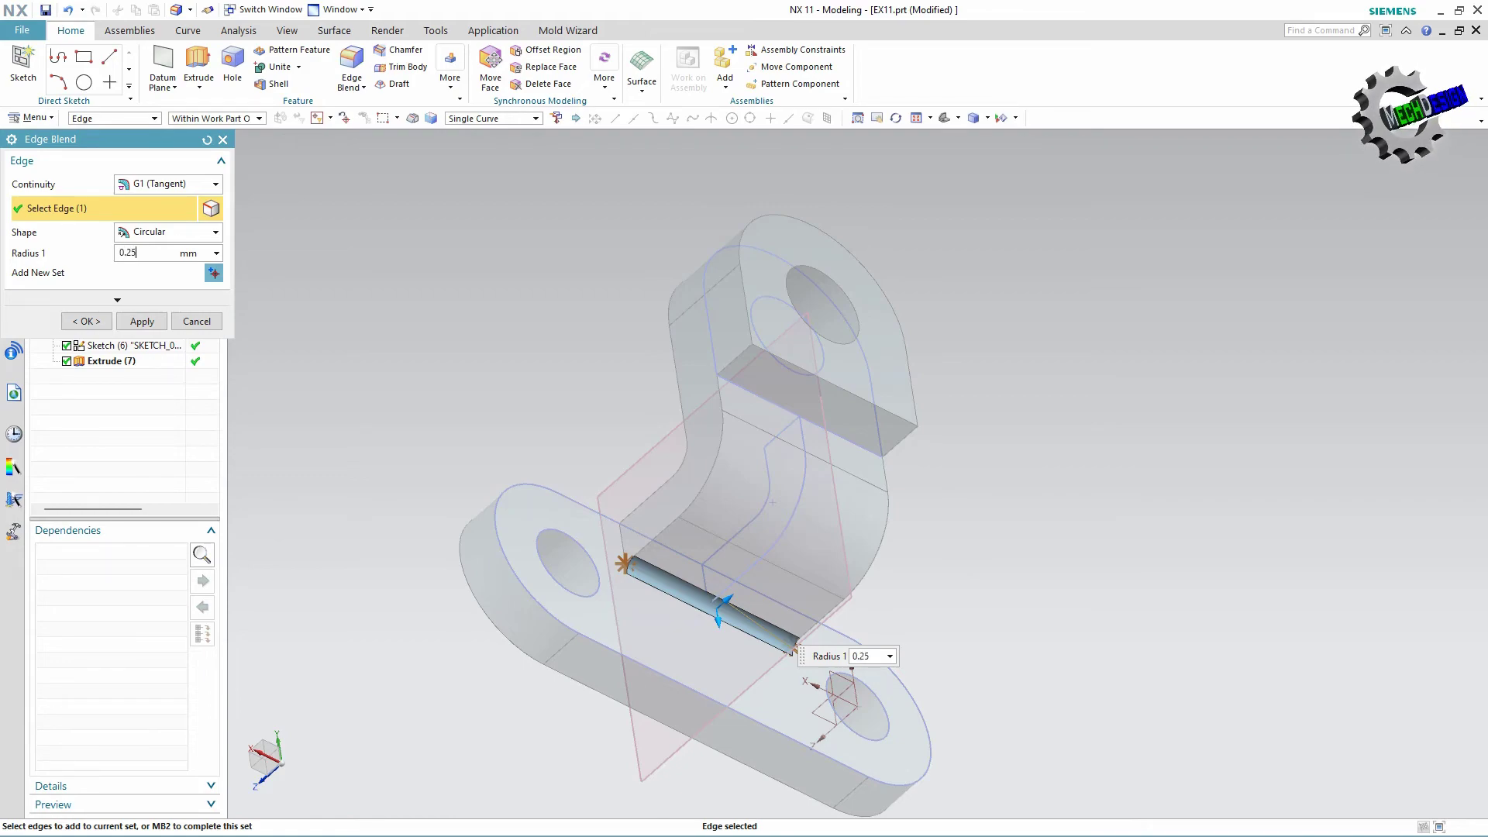
click(142, 322)
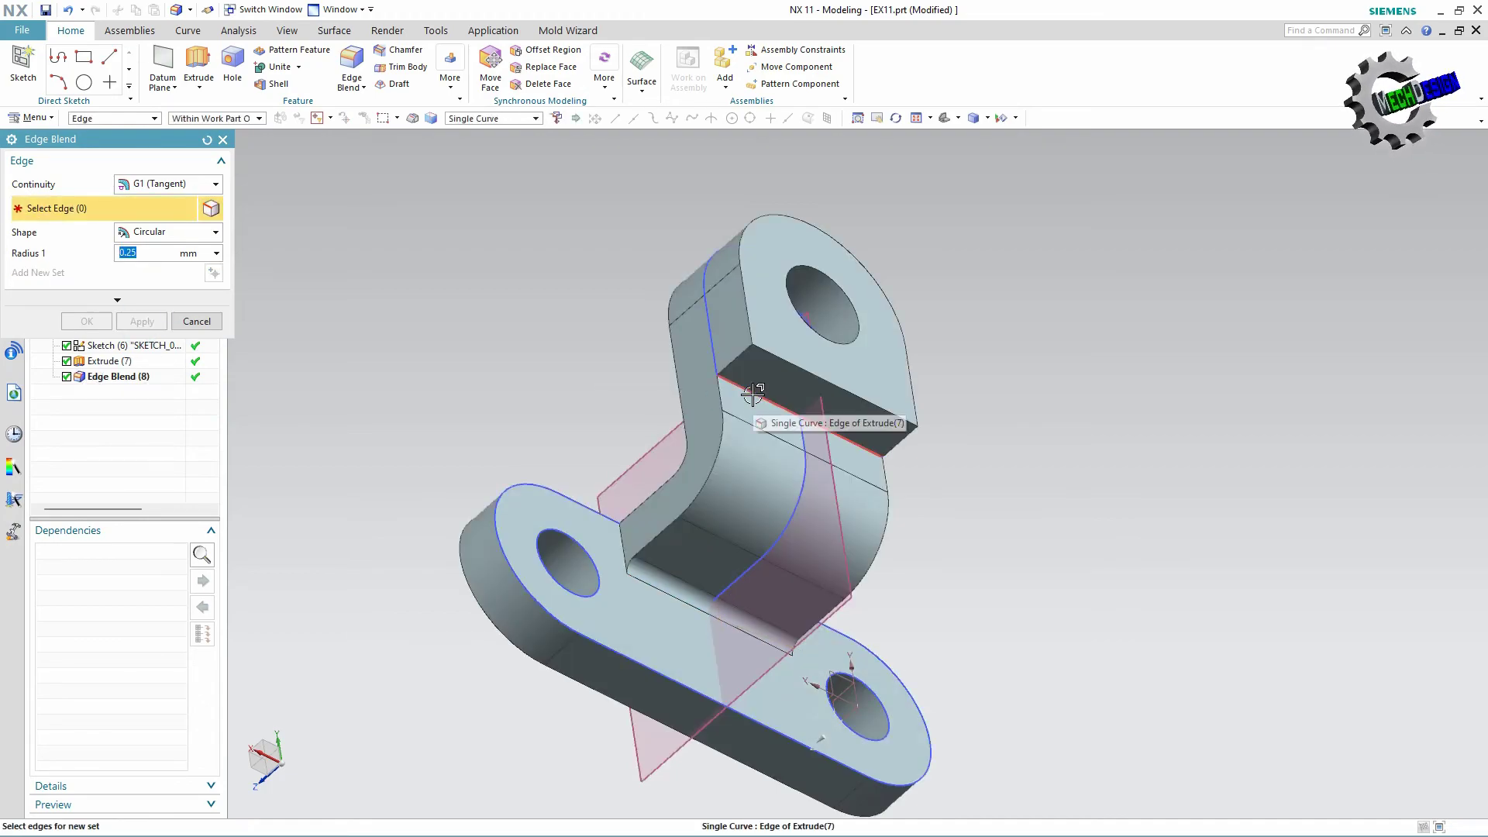
click(753, 395)
click(103, 322)
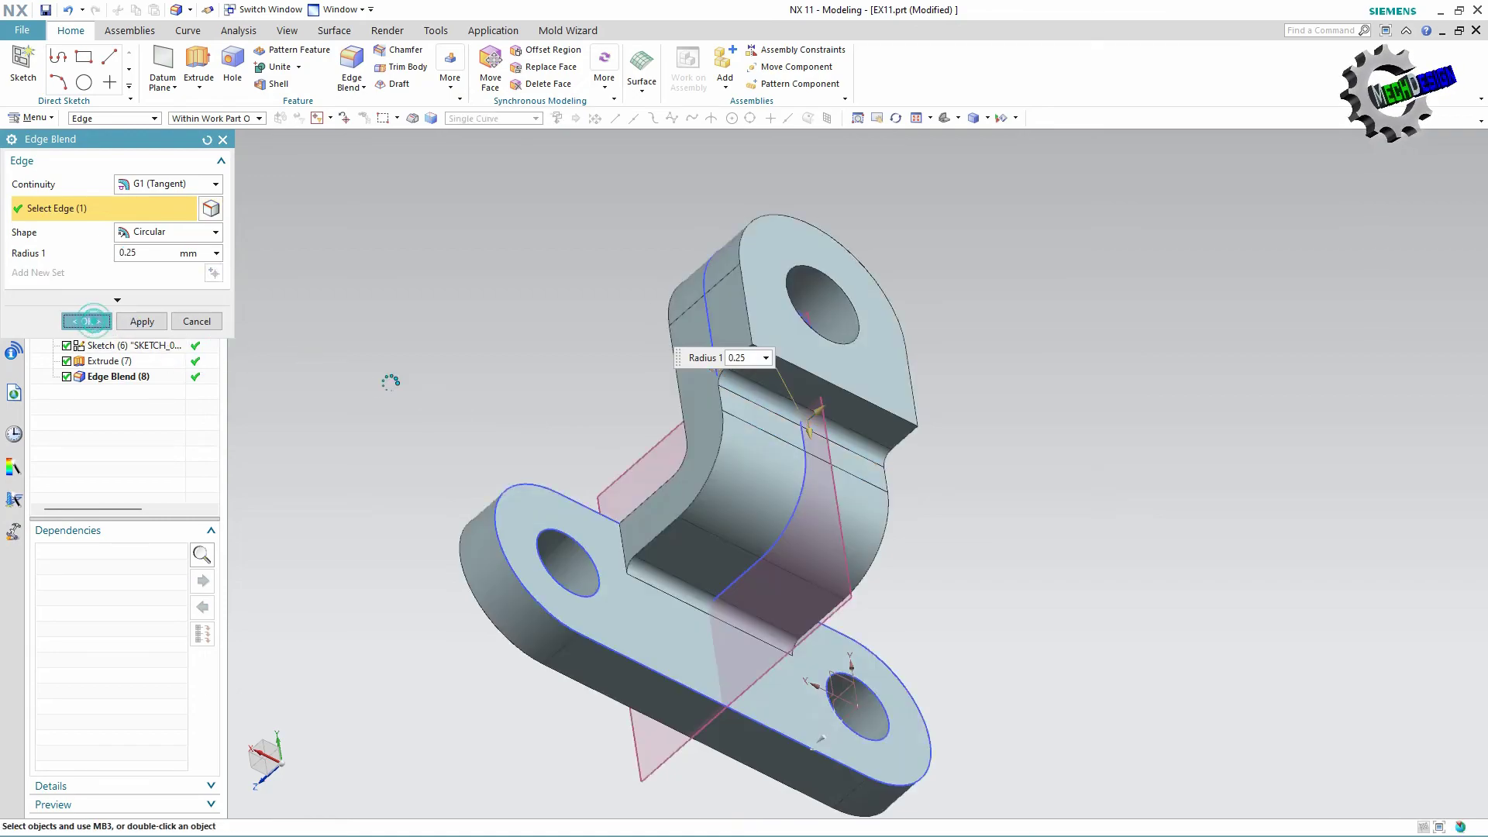
mouse_move(584, 331)
middle_down()
mouse_move(657, 383)
mouse_move(421, 313)
middle_up()
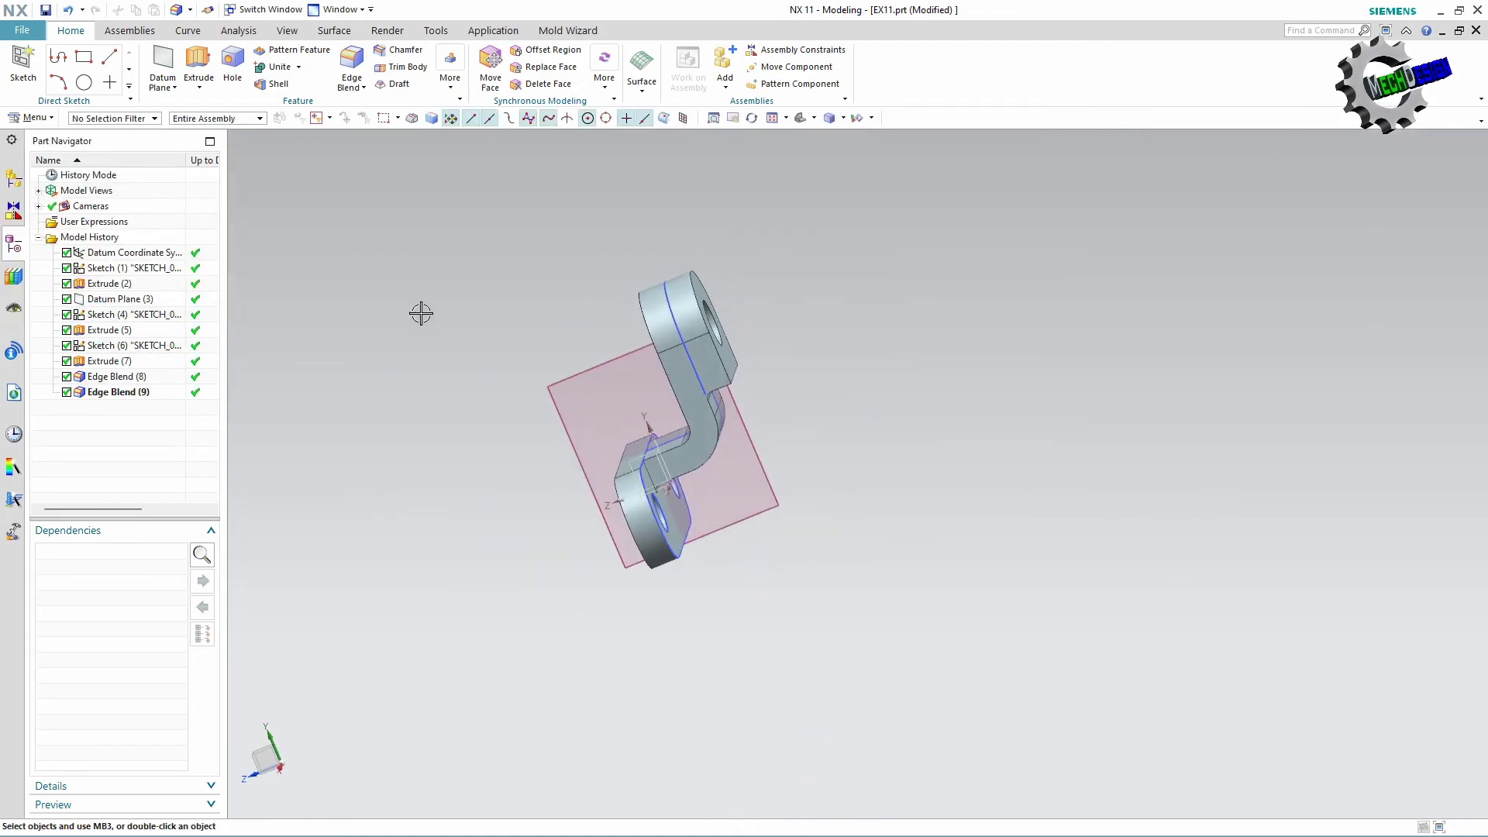
Hide datum planes, datums and sketches, then display the bracket in True Shading.
click(856, 118)
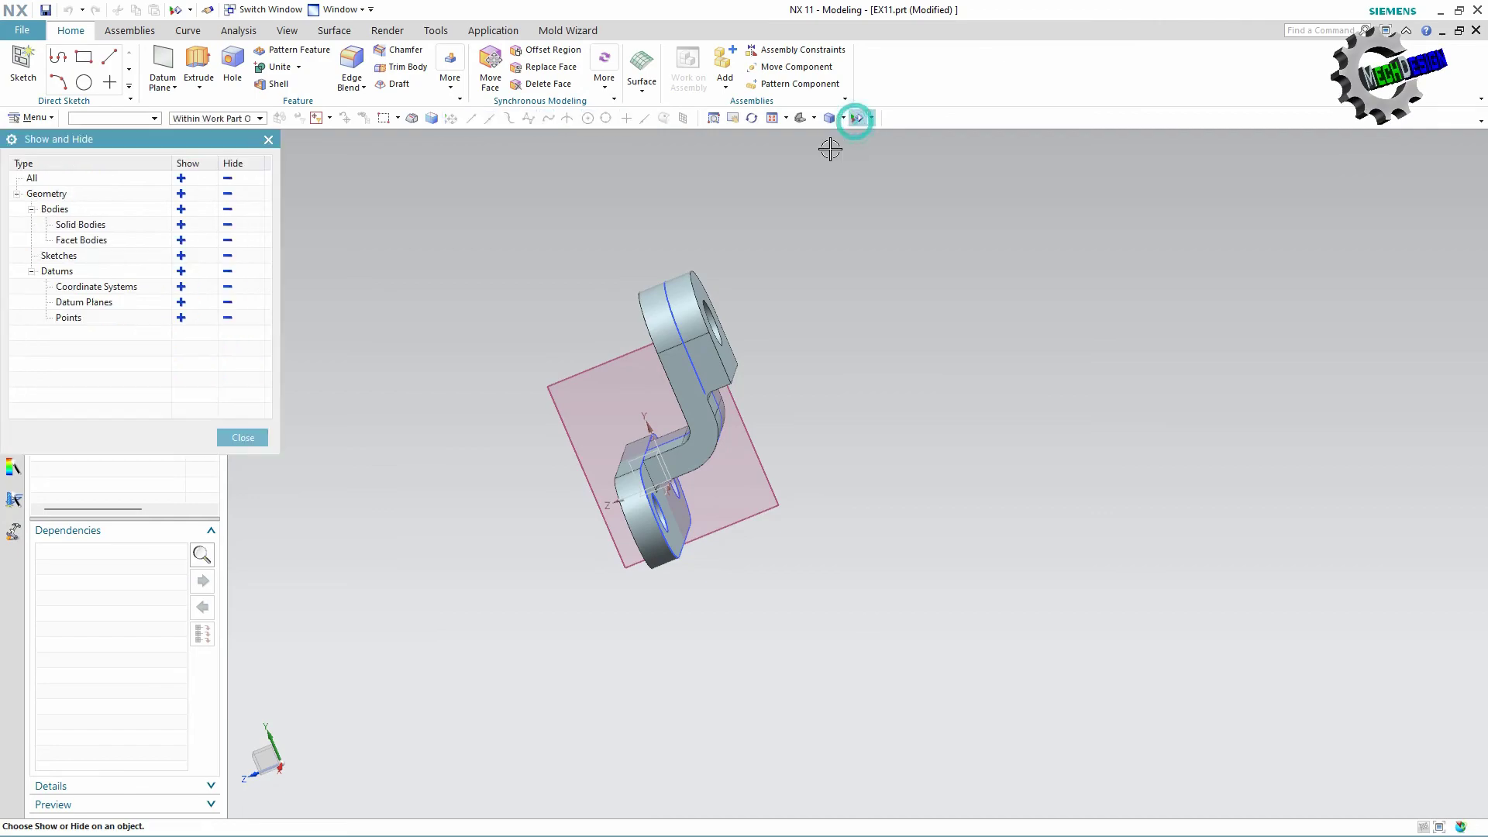
click(227, 317)
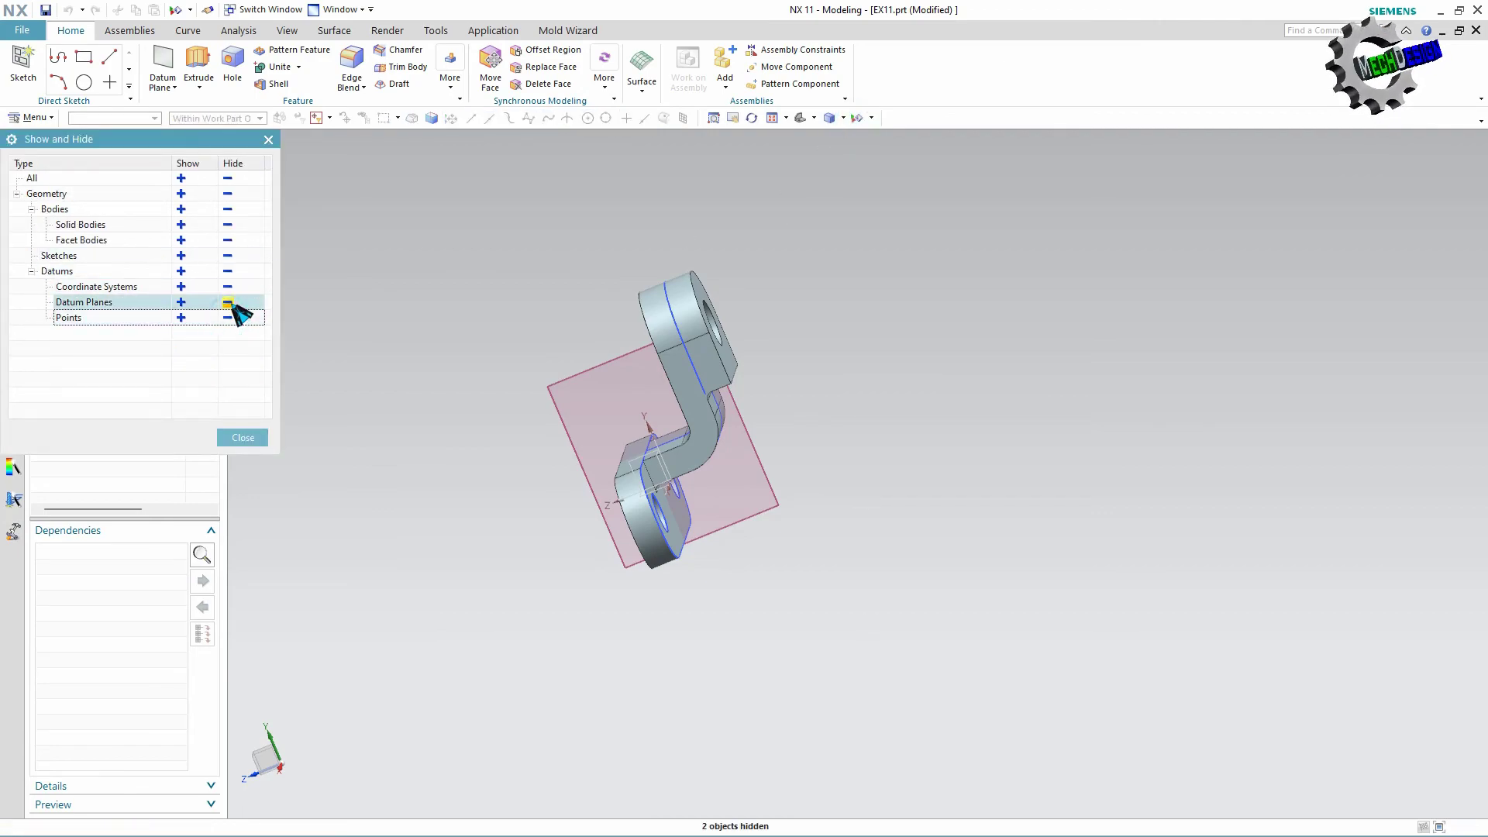
click(227, 287)
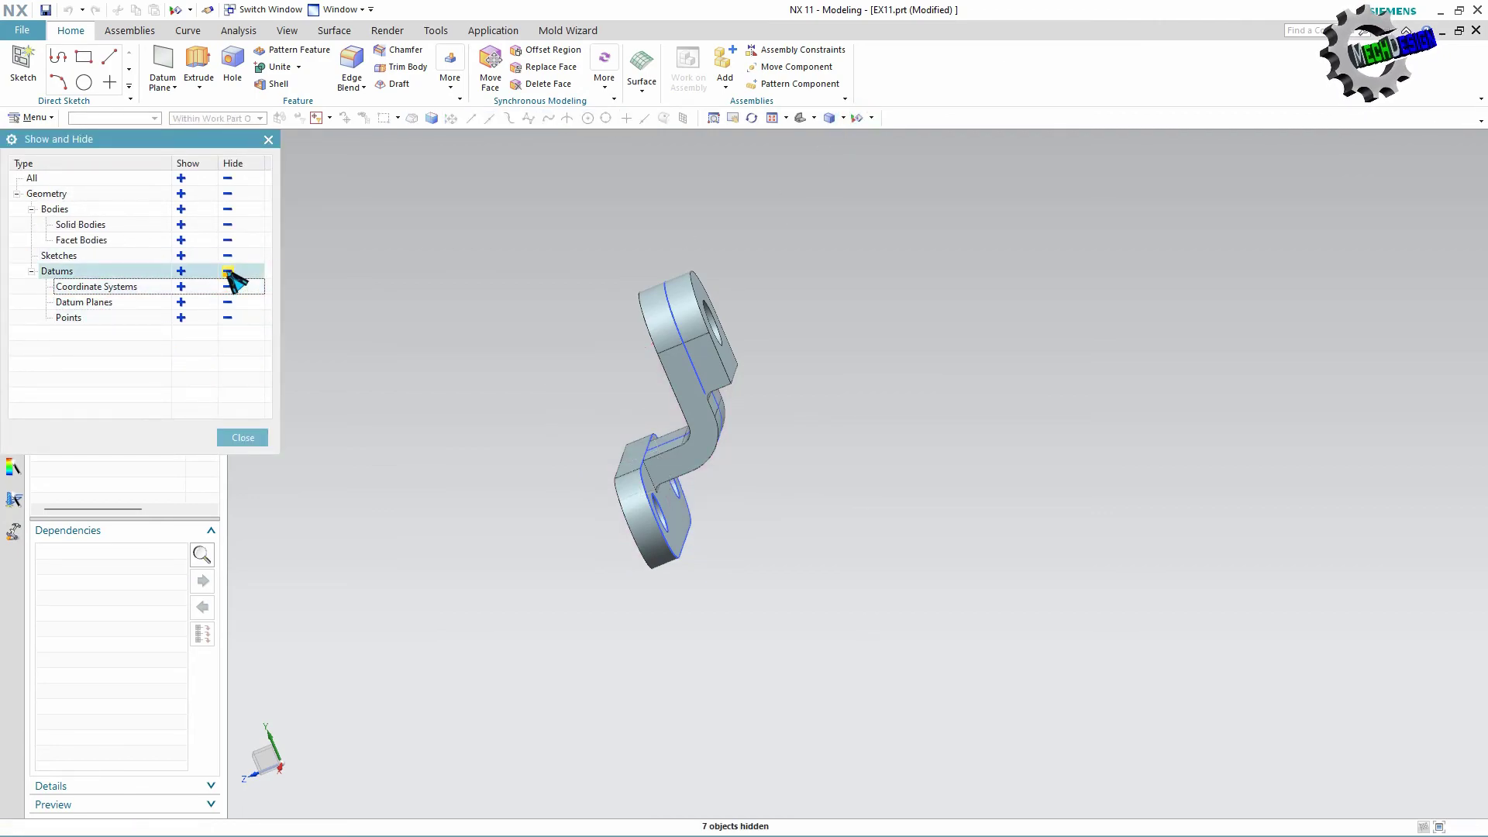
click(227, 255)
click(252, 438)
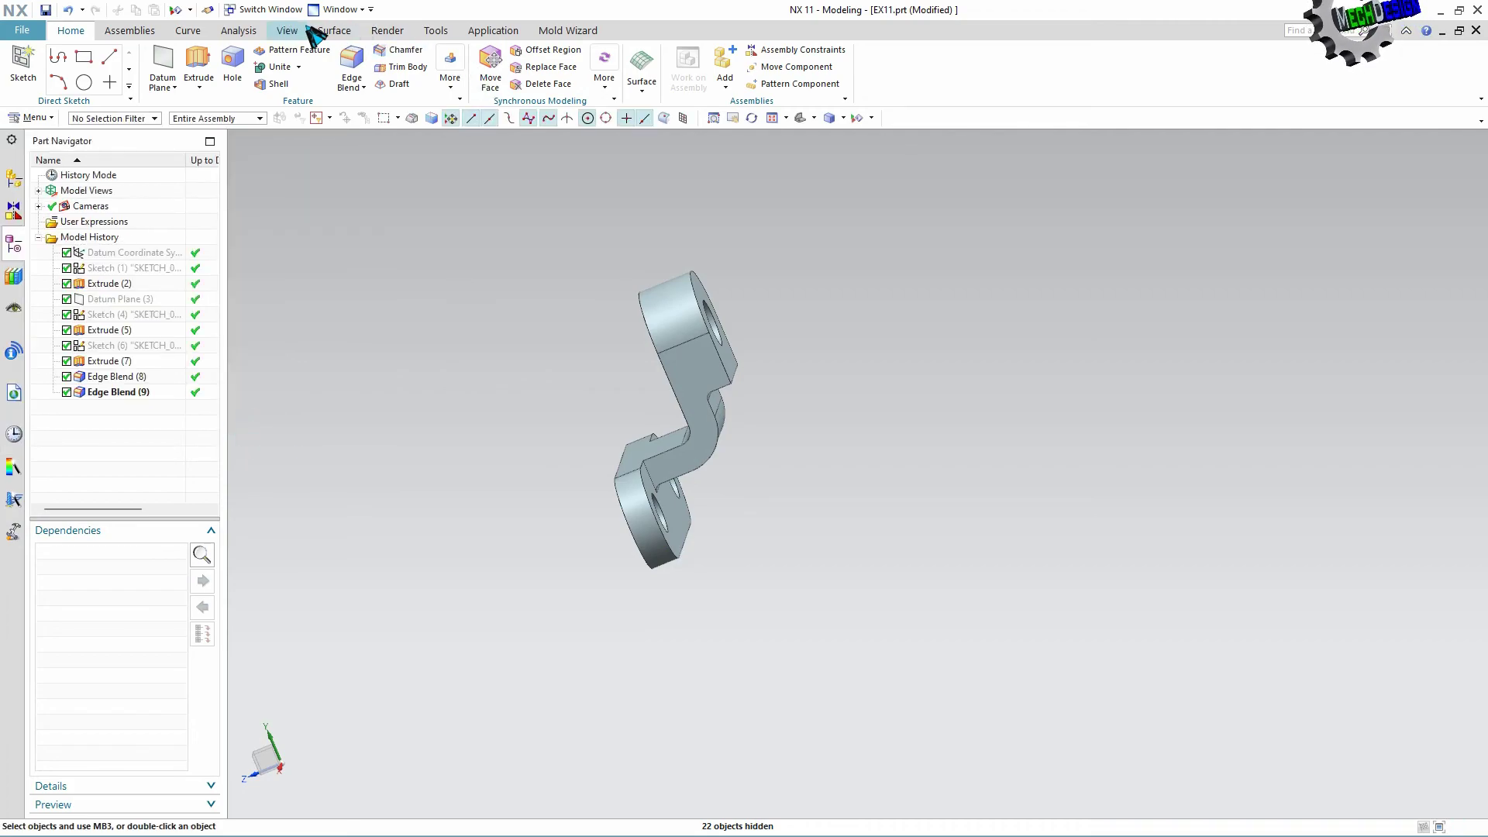
click(388, 30)
click(31, 80)
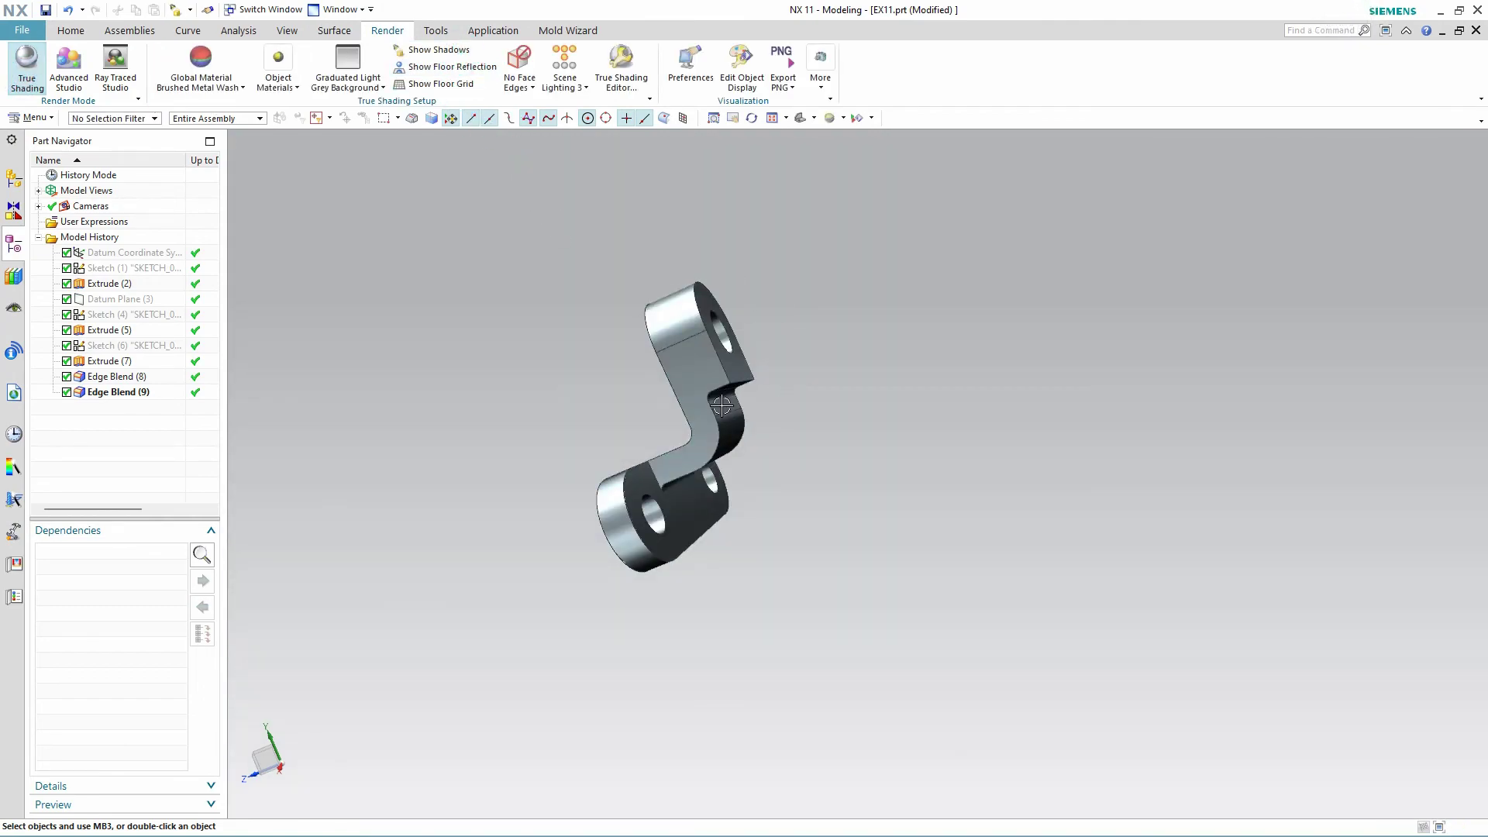
Orbit the true-shaded bracket to inspect it from another side.
mouse_move(721, 405)
middle_down()
mouse_move(614, 592)
mouse_move(656, 491)
mouse_move(696, 491)
mouse_move(647, 490)
mouse_move(673, 464)
mouse_move(611, 438)
middle_up()
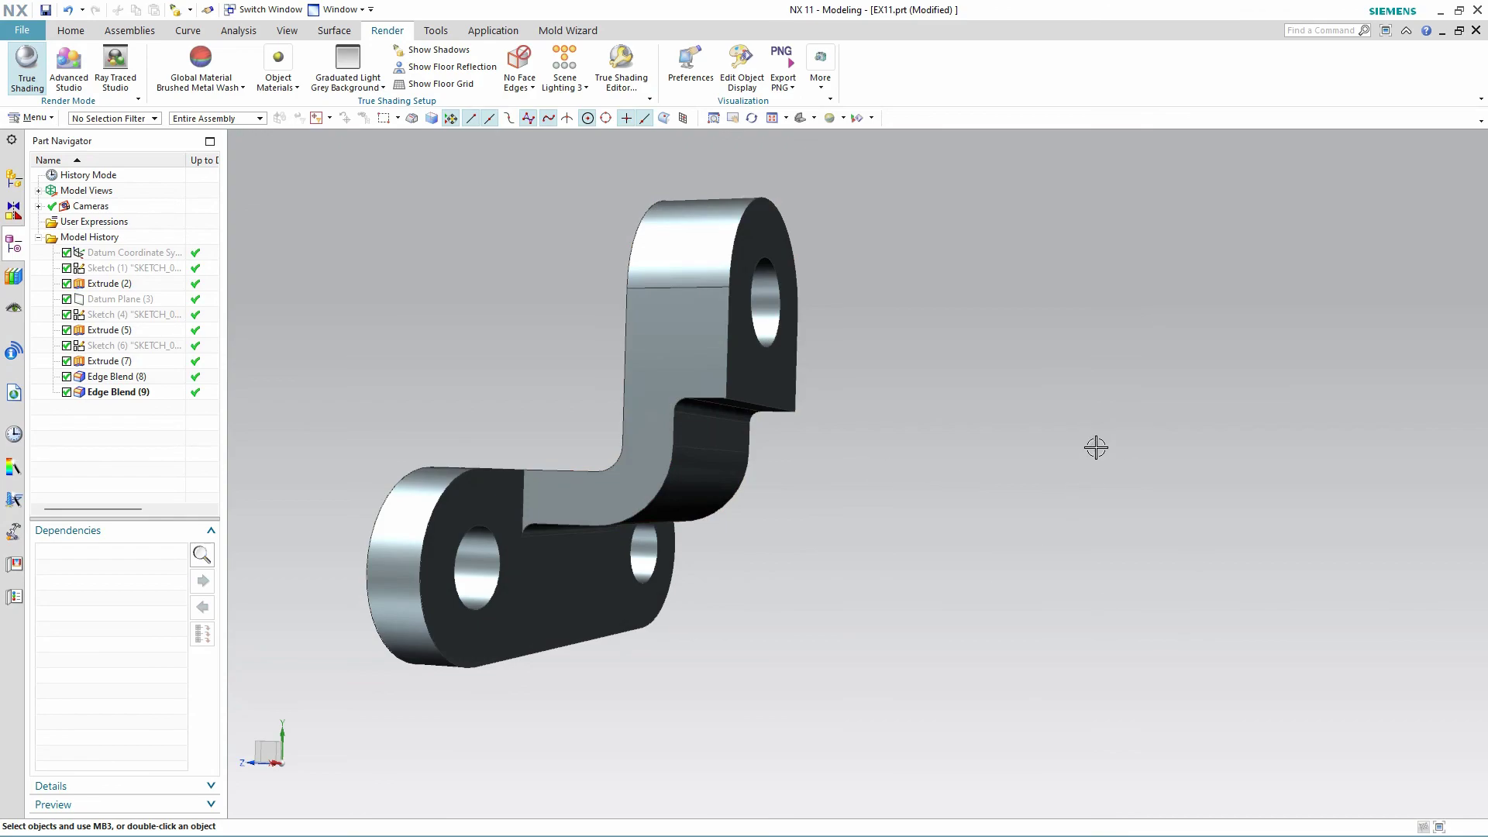